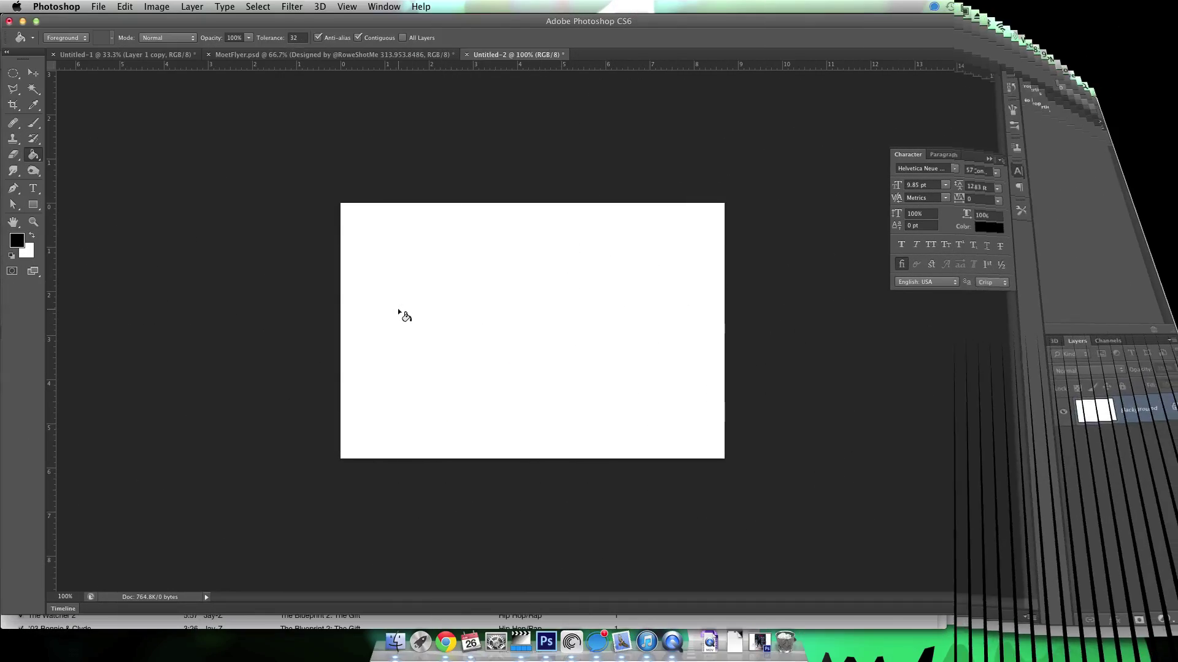
Step: Fill the canvas black, refill it white, and bring up Chrome's basketball image results
{"action": "left_click", "coordinate": [405, 316]}
{"action": "key", "text": "x"}
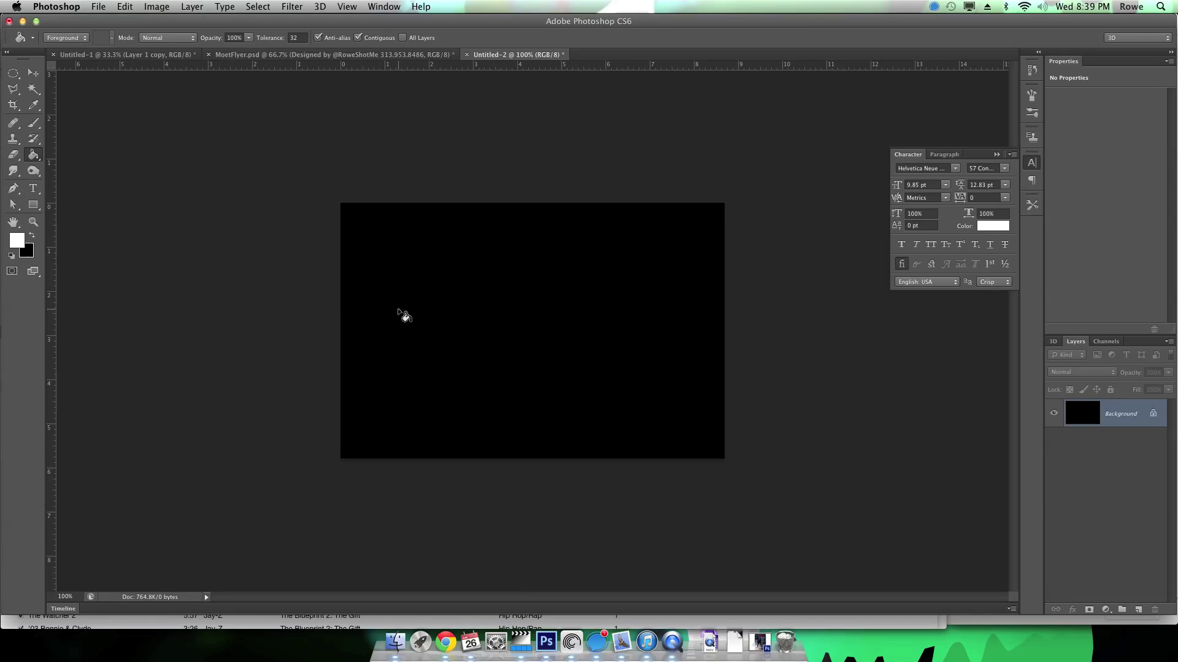
{"action": "left_click", "coordinate": [404, 316]}
{"action": "key", "text": "v"}
{"action": "left_click", "coordinate": [446, 642]}
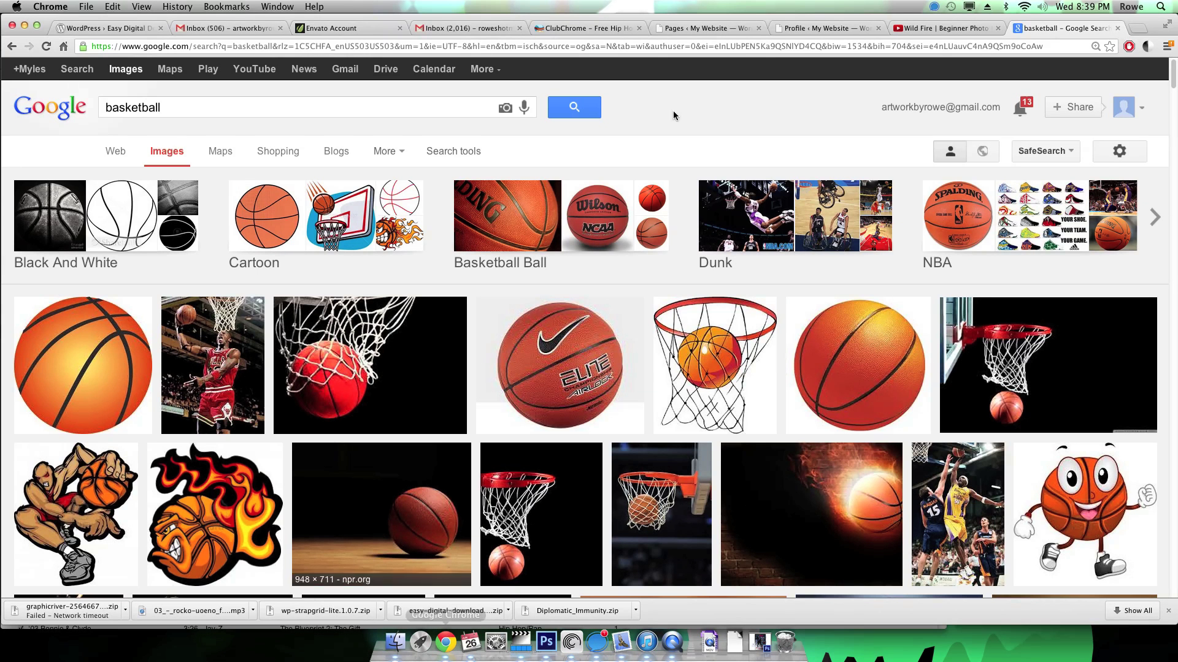
Step: Open the plain basketball photo at full size, copy it, and return to Photoshop
{"action": "left_click", "coordinate": [896, 368]}
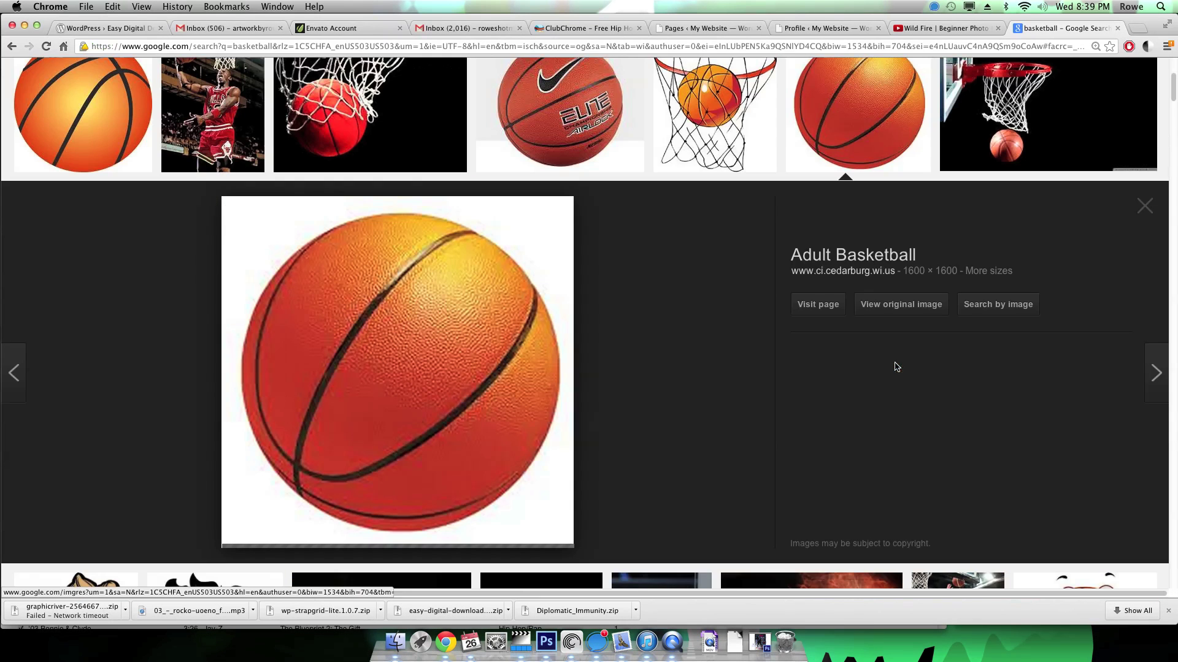
{"action": "left_click", "coordinate": [921, 311]}
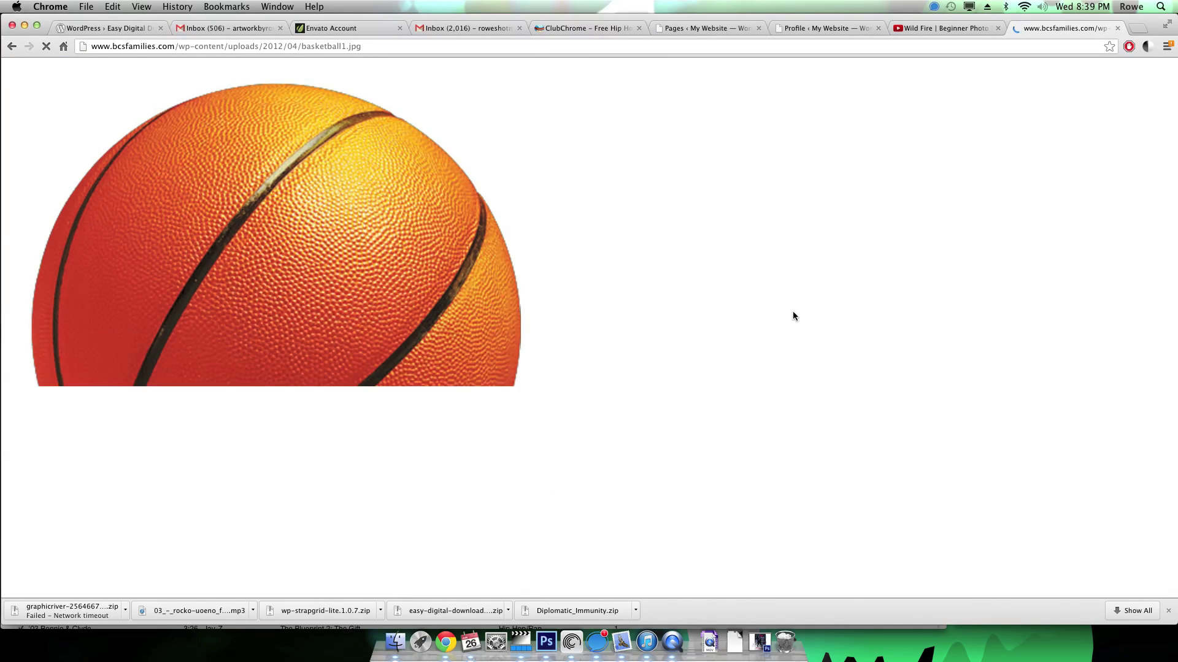
{"action": "right_click", "coordinate": [237, 336]}
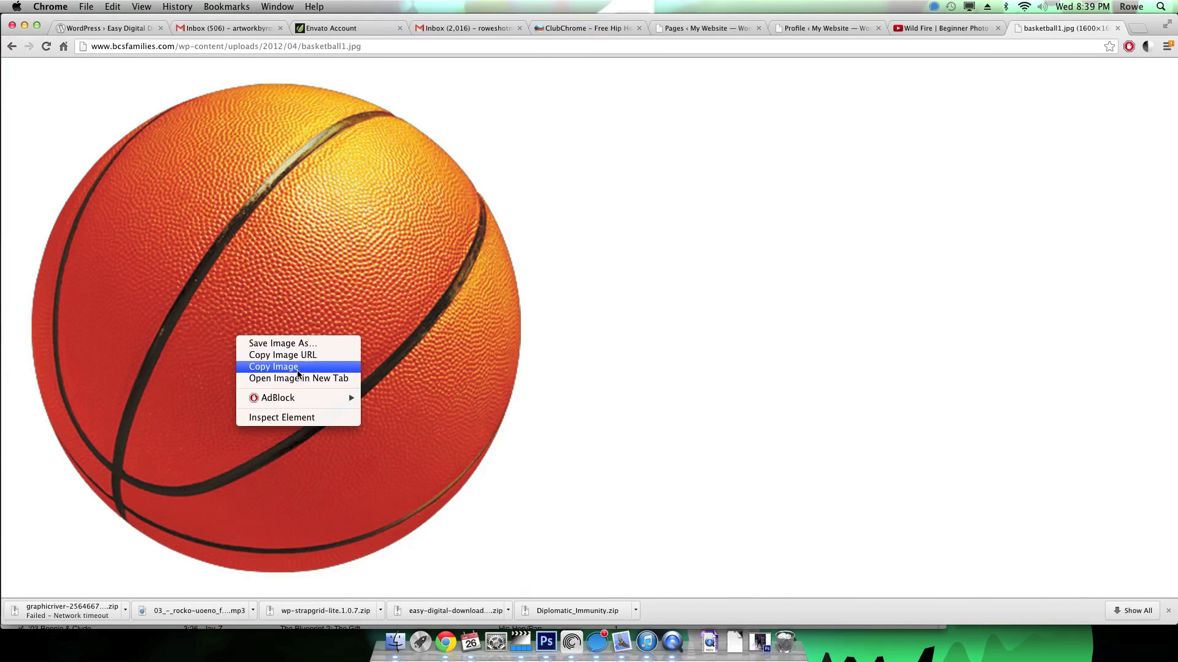
{"action": "left_click", "coordinate": [298, 367]}
{"action": "left_click", "coordinate": [546, 642]}
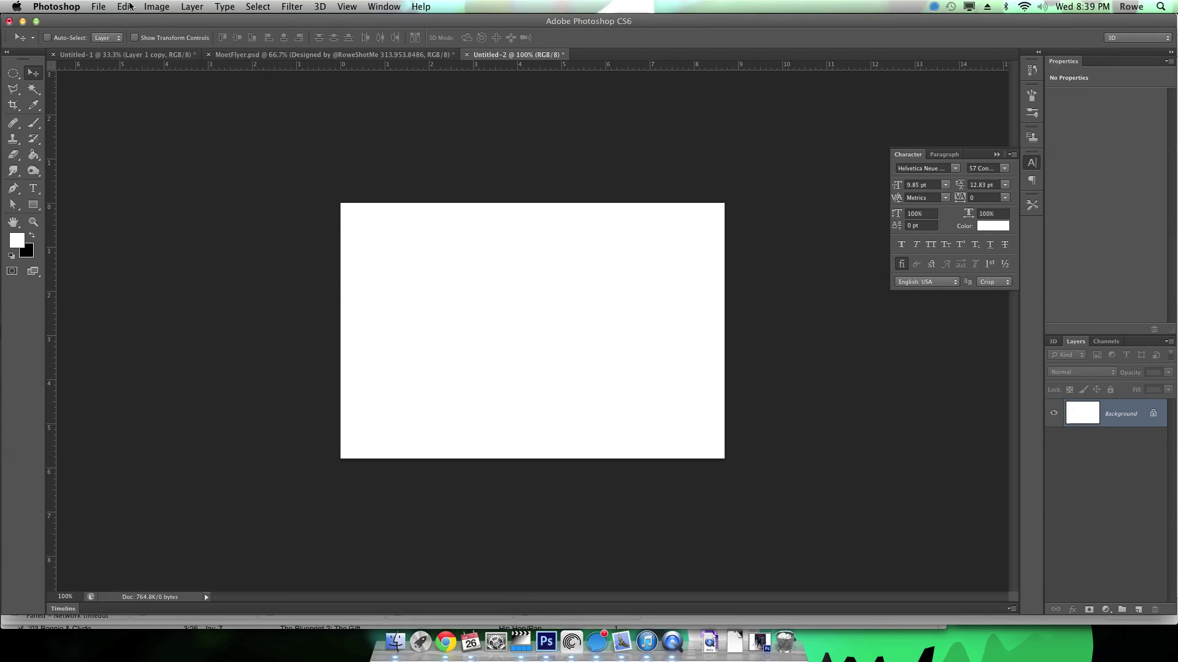
Step: Paste the copied basketball photo into the canvas as Layer 1
{"action": "left_click", "coordinate": [125, 7]}
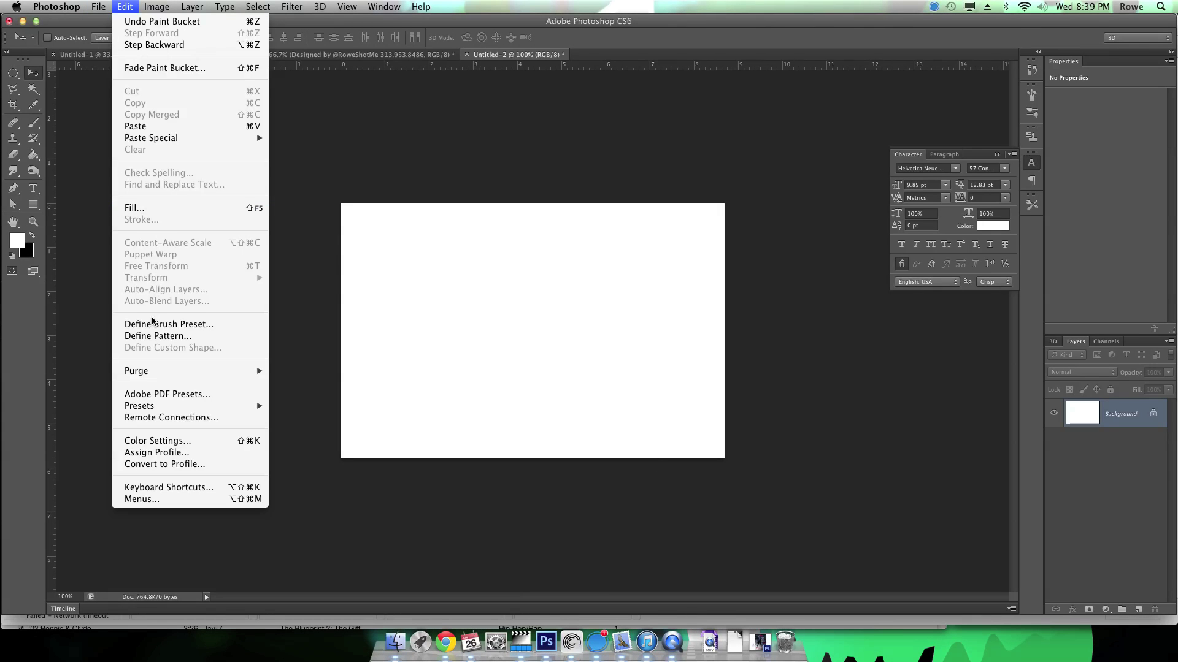
{"action": "left_click", "coordinate": [162, 125]}
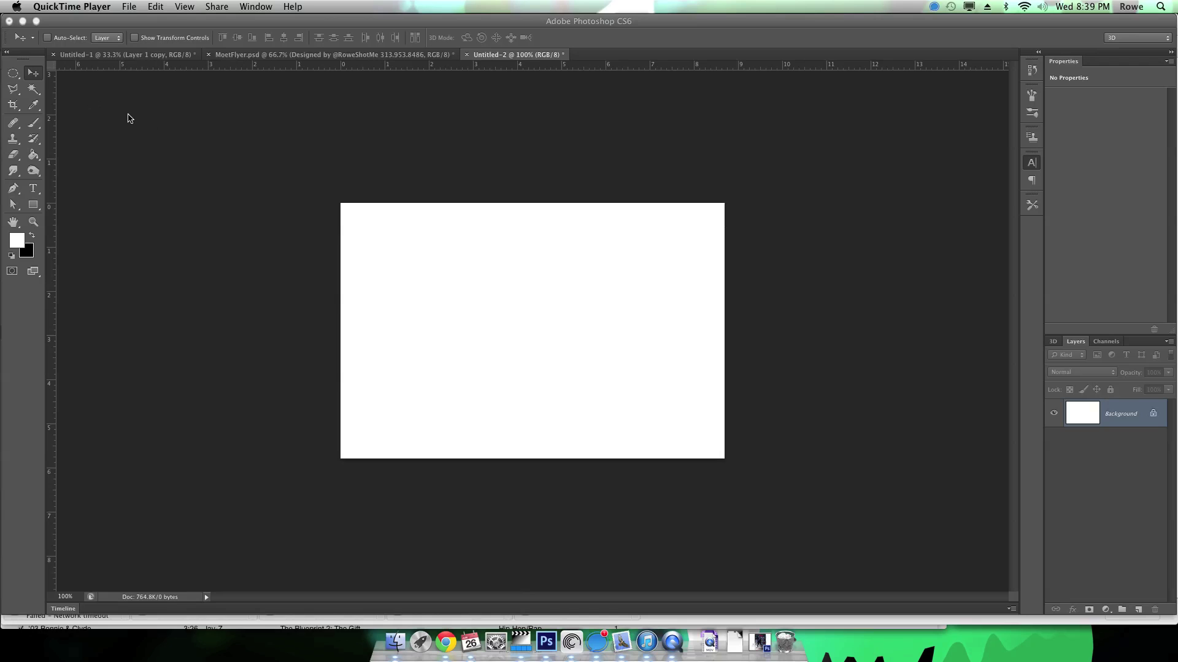
{"action": "left_click", "coordinate": [155, 6]}
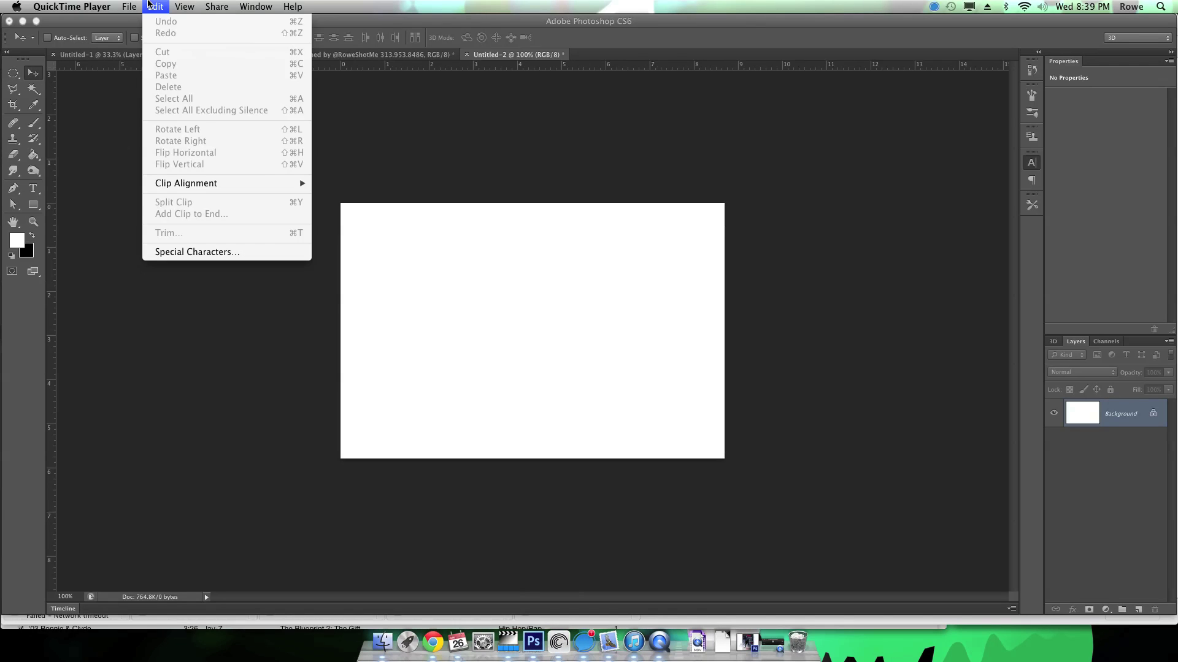
{"action": "left_click", "coordinate": [82, 119]}
{"action": "left_click", "coordinate": [116, 6]}
{"action": "left_click", "coordinate": [98, 6]}
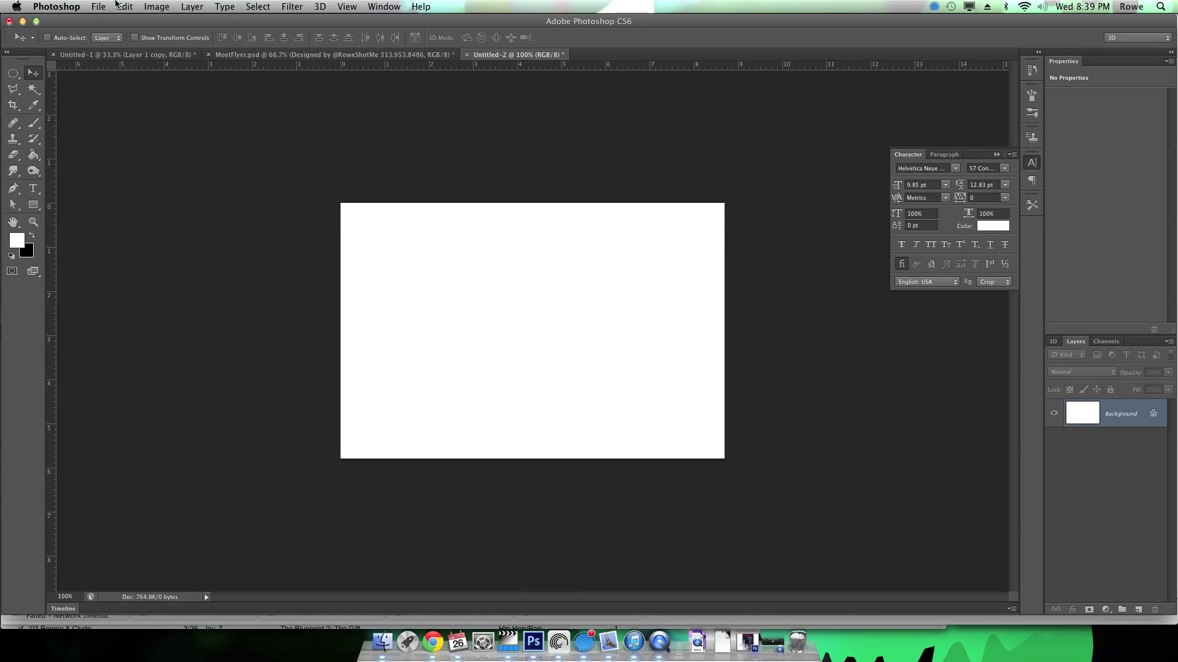
{"action": "left_click", "coordinate": [124, 6]}
{"action": "left_click", "coordinate": [169, 126]}
{"action": "key", "text": "super+t"}
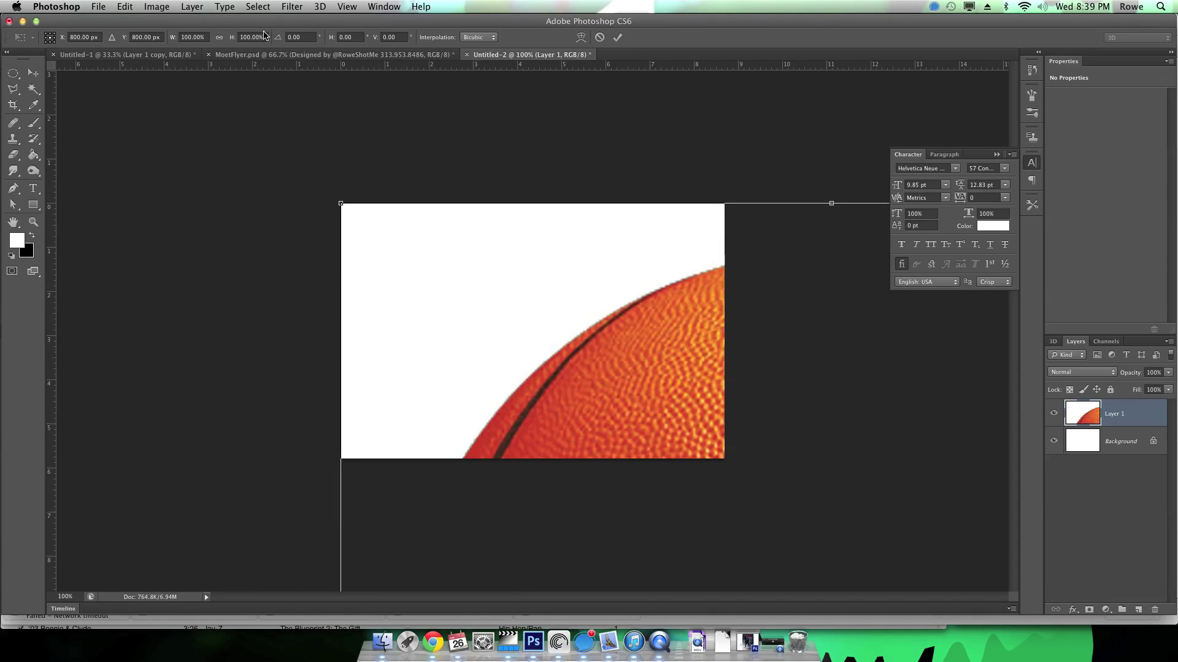
{"action": "key", "text": "Return"}
Step: Scale the basketball proportionally to about 19% with Free Transform and centre it
{"action": "left_click", "coordinate": [126, 7]}
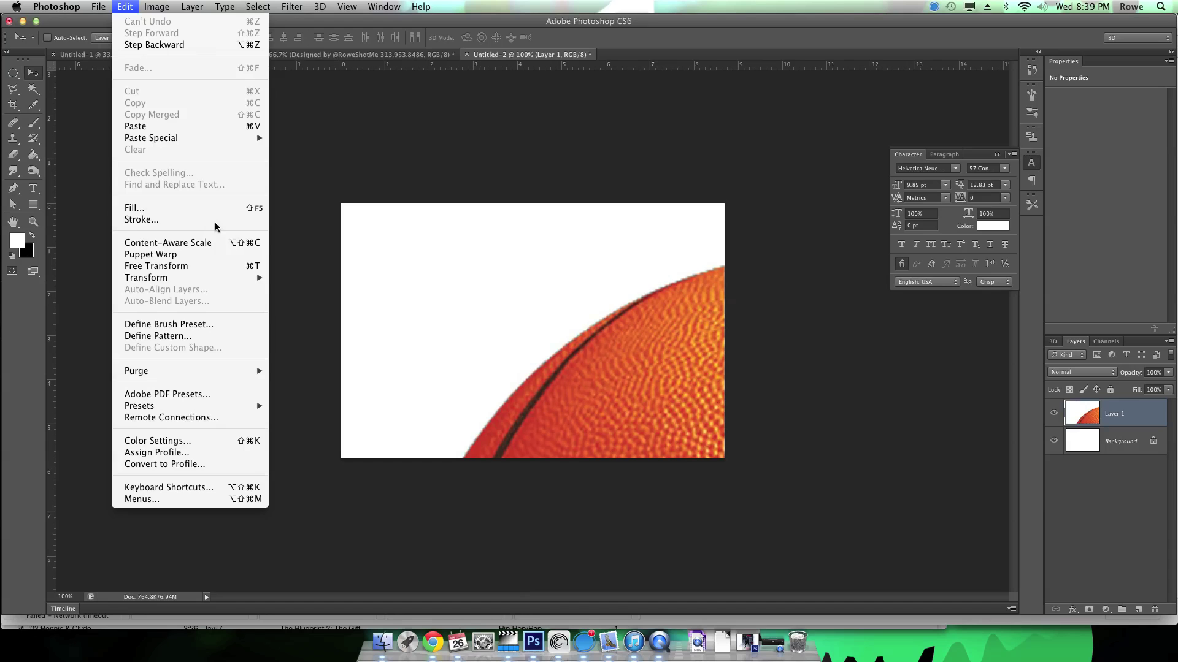
{"action": "mouse_move", "coordinate": [244, 280]}
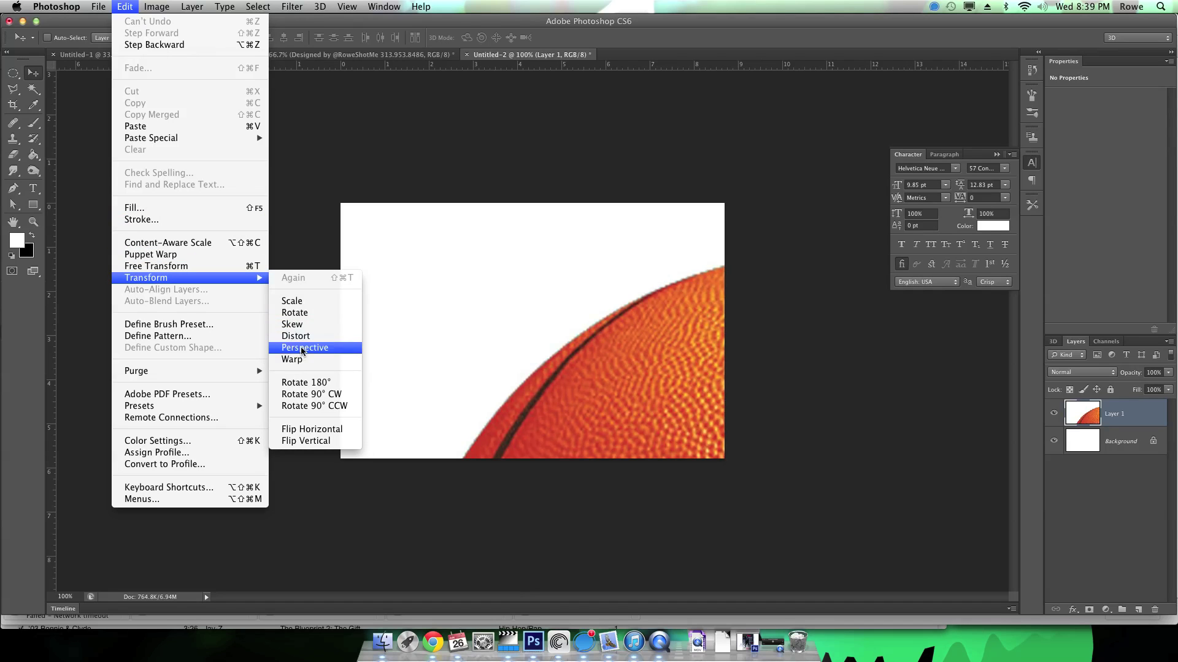
{"action": "left_click", "coordinate": [207, 272]}
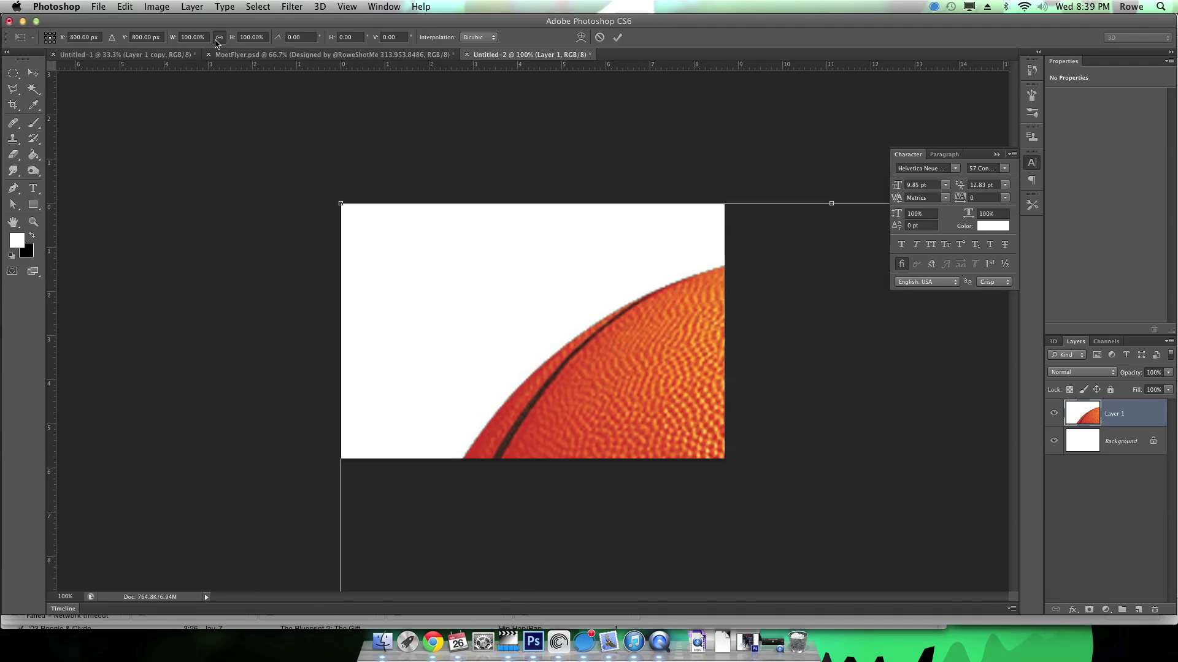
{"action": "left_click", "coordinate": [219, 37]}
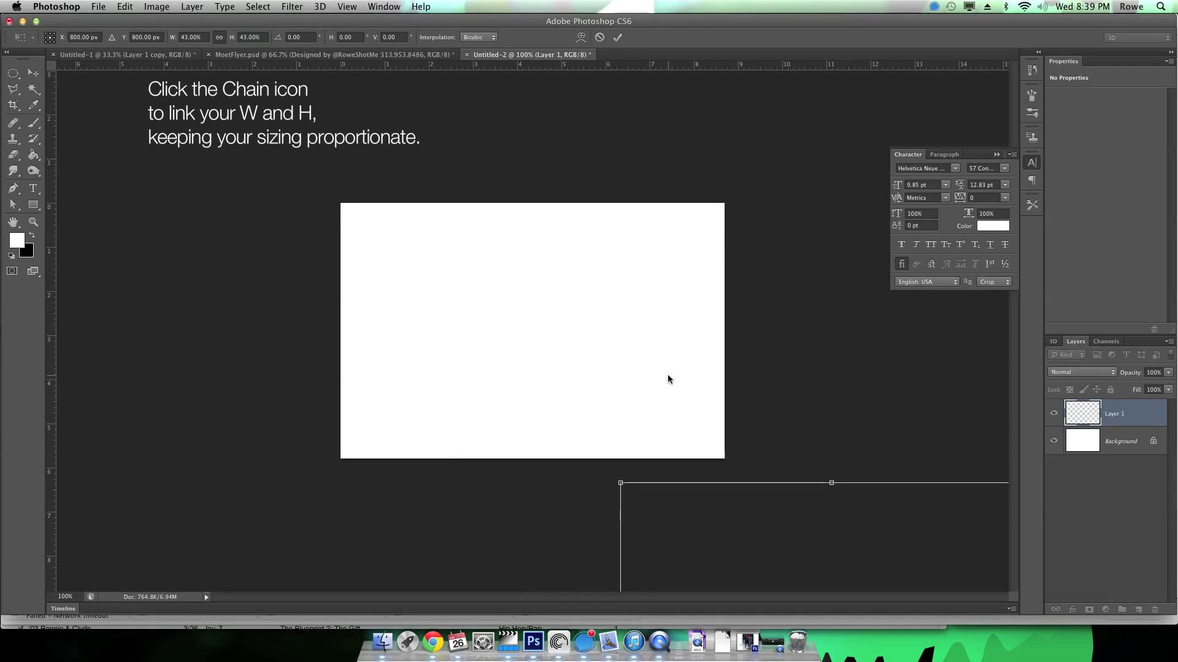
{"action": "left_click_drag", "start_coordinate": [745, 517], "coordinate": [443, 207]}
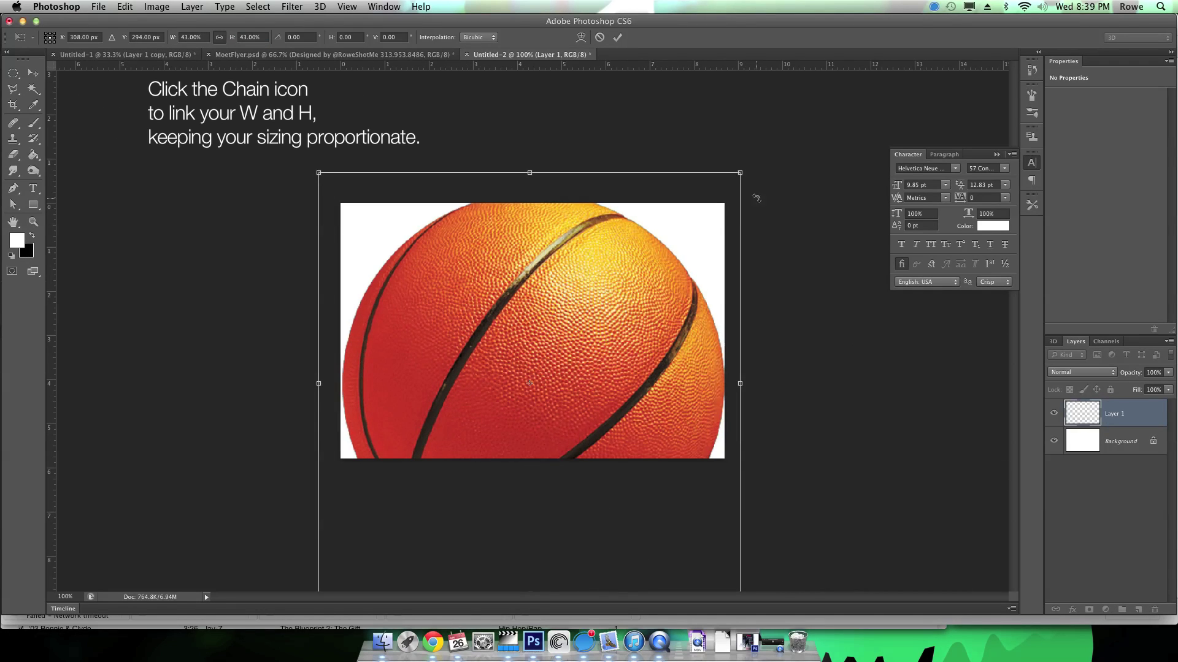
{"action": "left_click_drag", "start_coordinate": [741, 172], "coordinate": [503, 406]}
{"action": "left_click_drag", "start_coordinate": [468, 475], "coordinate": [585, 318]}
{"action": "key", "text": "Return"}
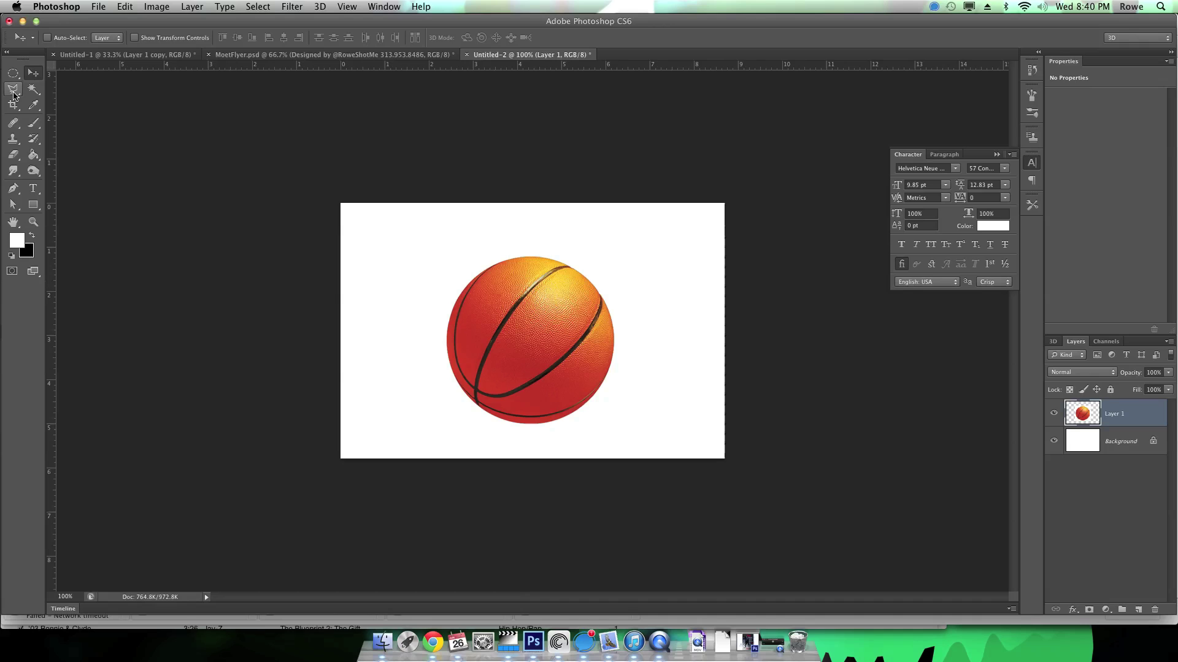
Step: Select the empty area around the ball by colour, deselect, and nudge the ball slightly up-right
{"action": "left_click", "coordinate": [34, 91]}
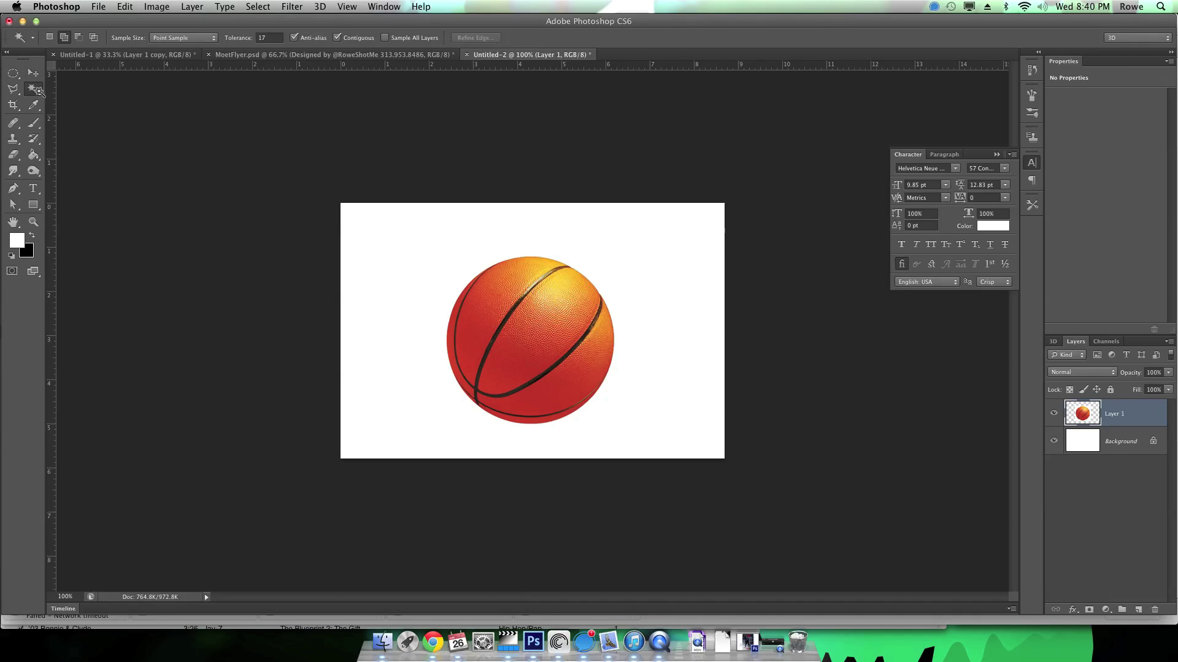
{"action": "left_click", "coordinate": [479, 264]}
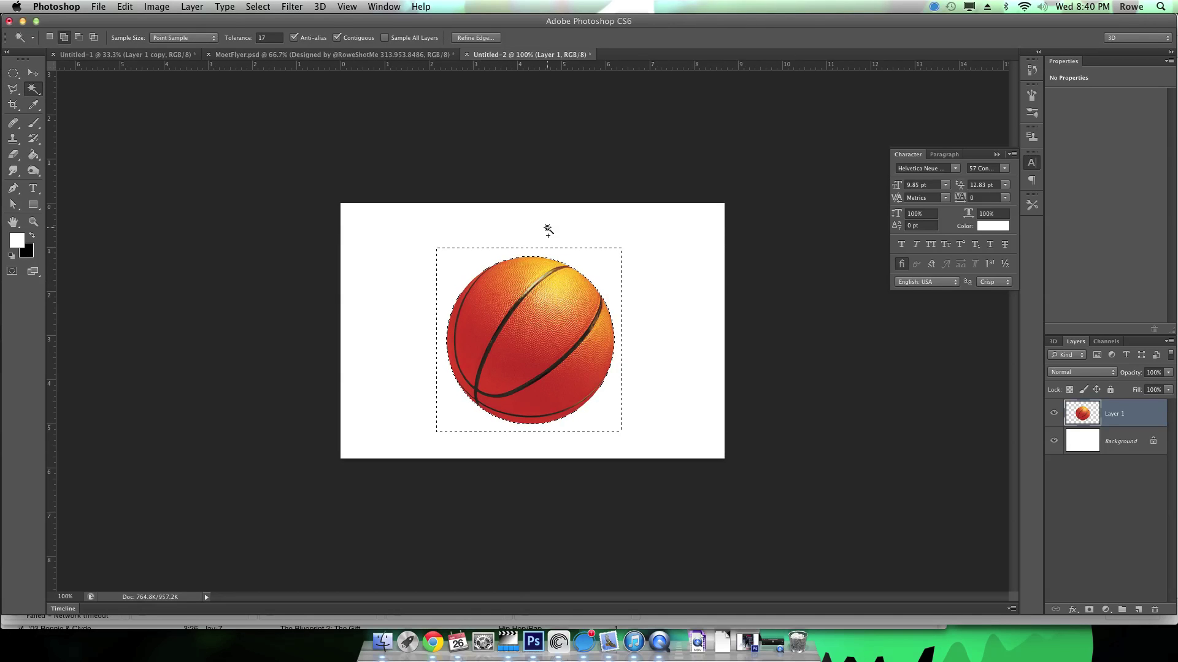
{"action": "key", "text": "super+d"}
{"action": "key", "text": "v"}
{"action": "left_click_drag", "start_coordinate": [565, 302], "coordinate": [589, 297]}
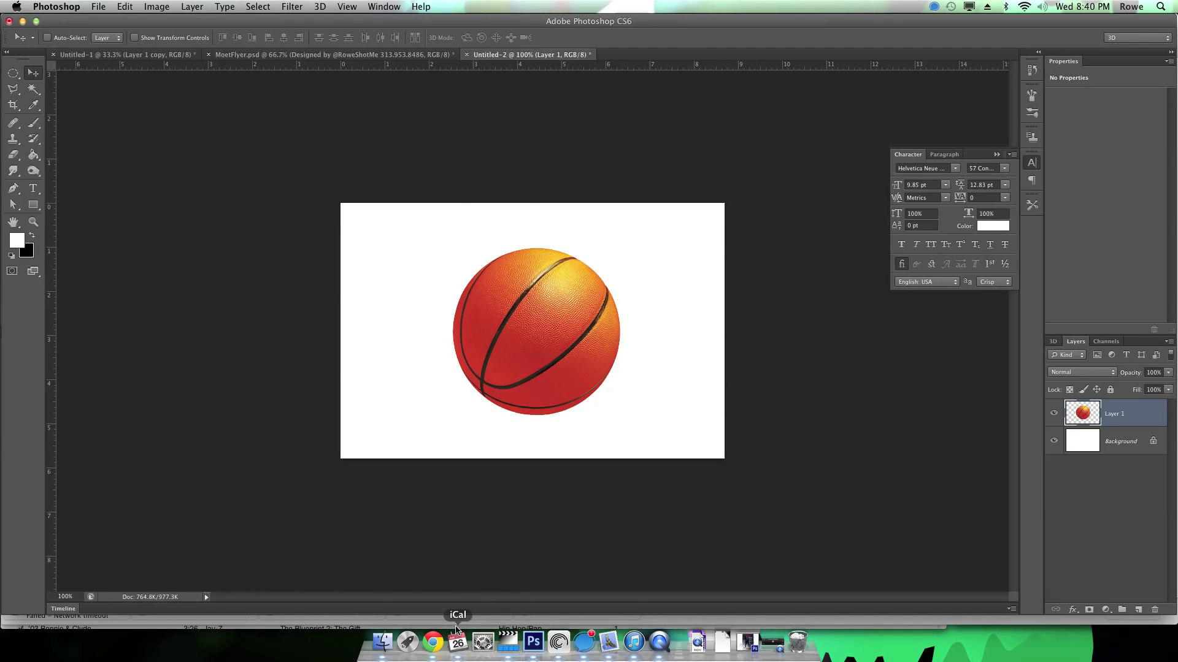
Step: Search Google Images for 'fire texture', refining an initial 'flame texture' search
{"action": "left_click", "coordinate": [432, 642]}
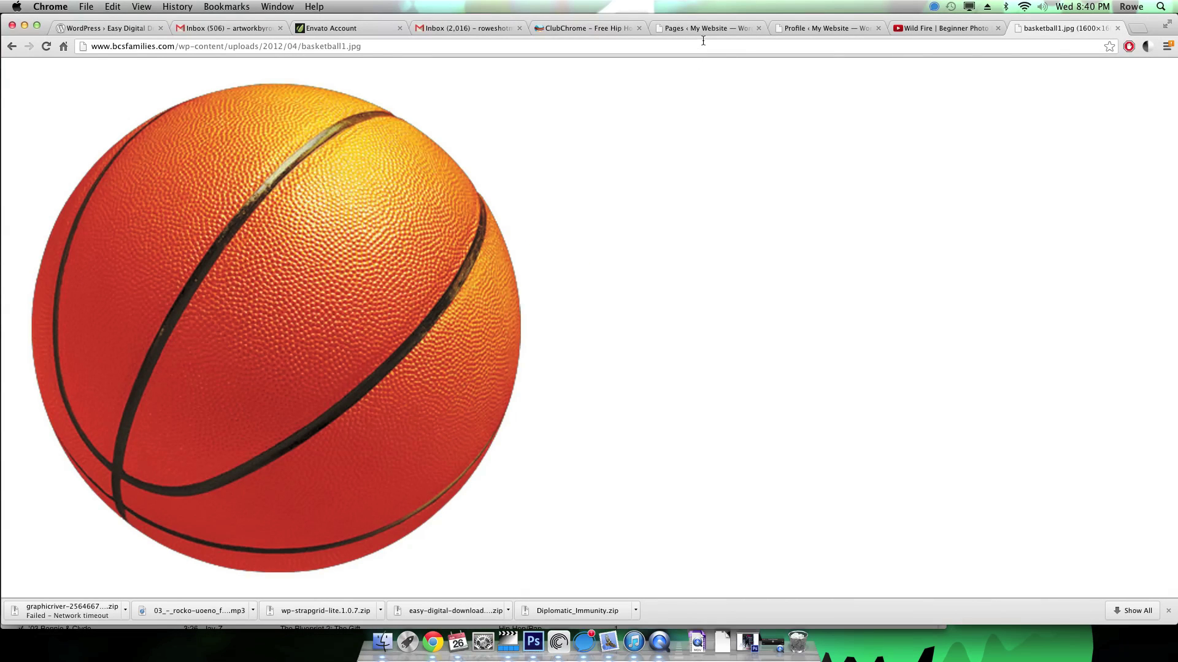
{"action": "left_click", "coordinate": [703, 41]}
{"action": "type", "text": "flame te"}
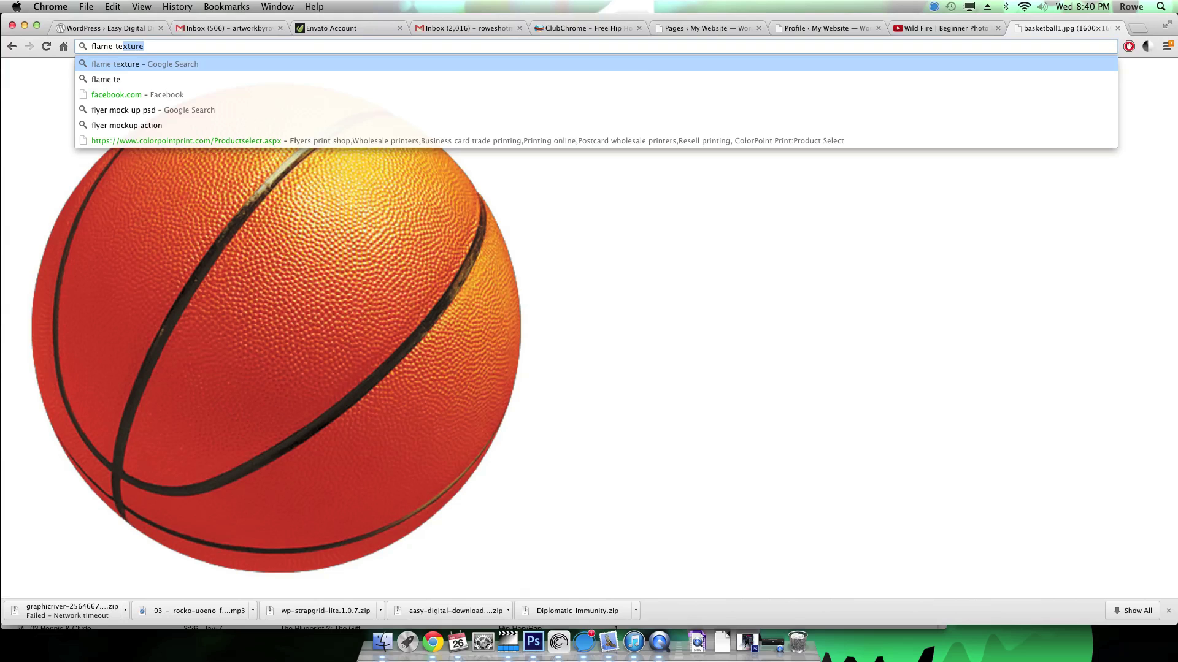
{"action": "type", "text": "xture"}
{"action": "key", "text": "Return"}
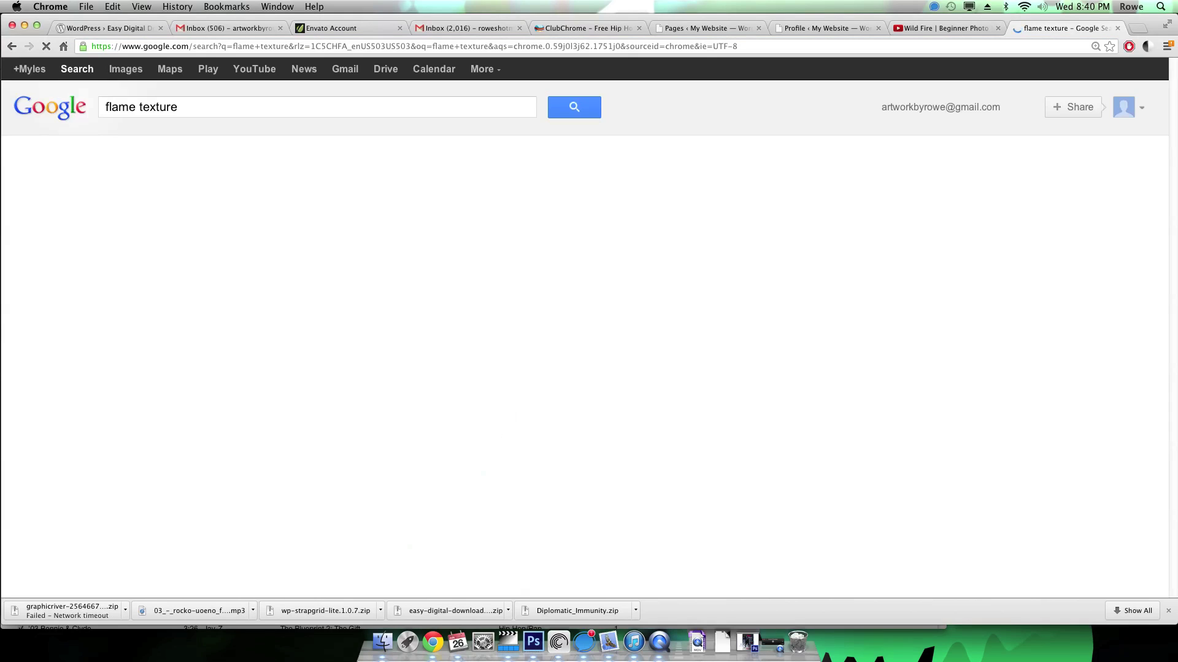
{"action": "double_click", "coordinate": [129, 111]}
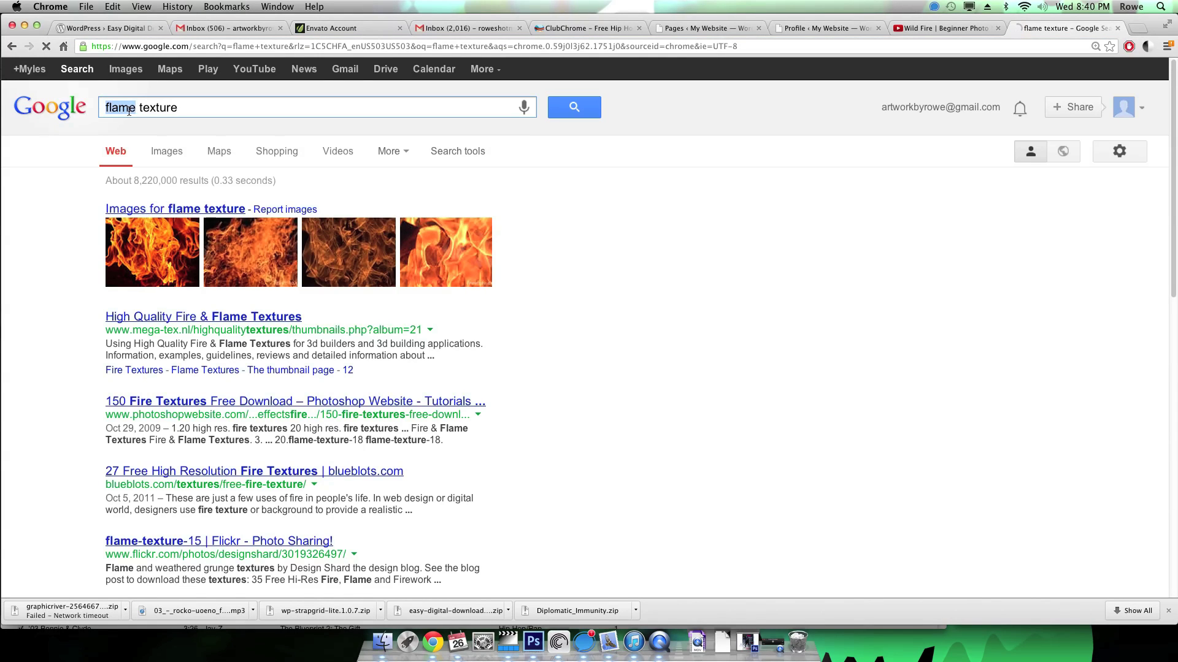
{"action": "type", "text": "fire"}
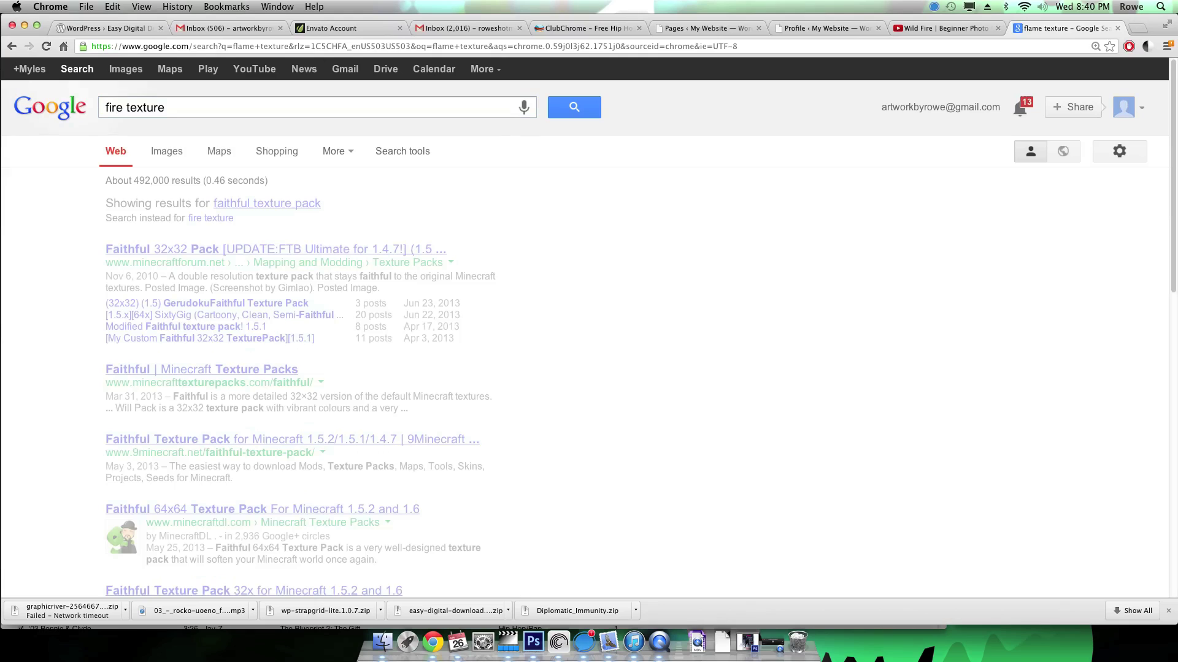
{"action": "left_click", "coordinate": [166, 152]}
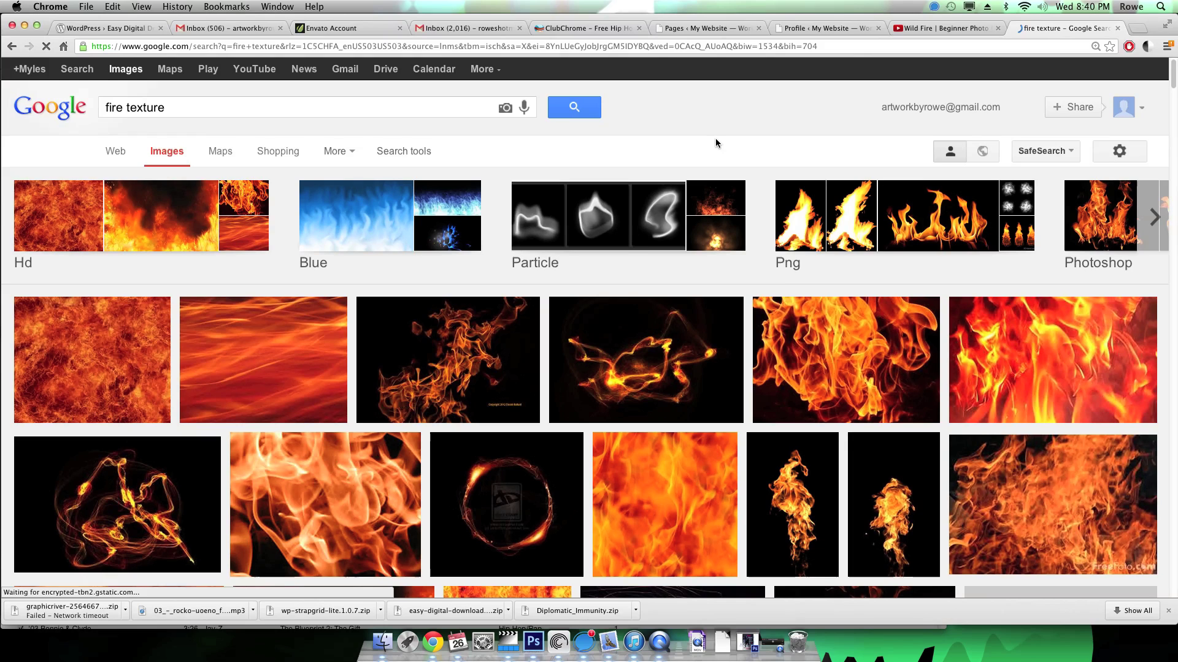
{"action": "scroll", "coordinate": [715, 141], "scroll_direction": "down", "scroll_amount": 1}
{"action": "scroll", "coordinate": [731, 182], "scroll_direction": "down", "scroll_amount": 1}
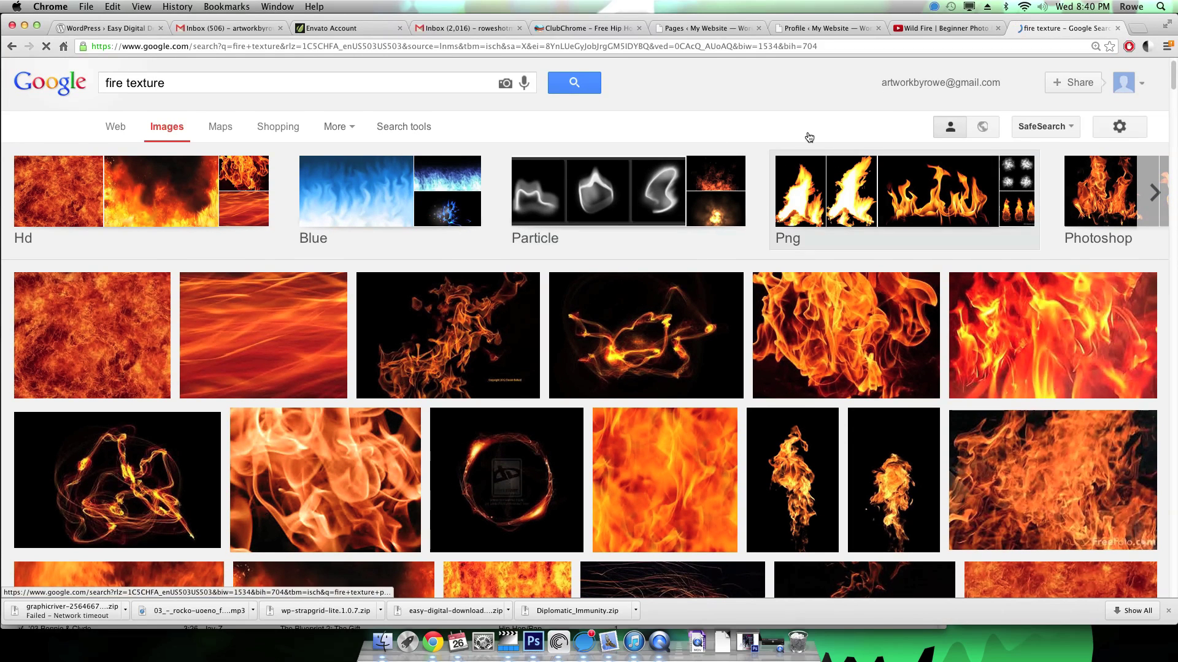
Step: Open the dark Studio 11 fire texture at full size, copy it, and return to Photoshop
{"action": "left_click", "coordinate": [448, 309]}
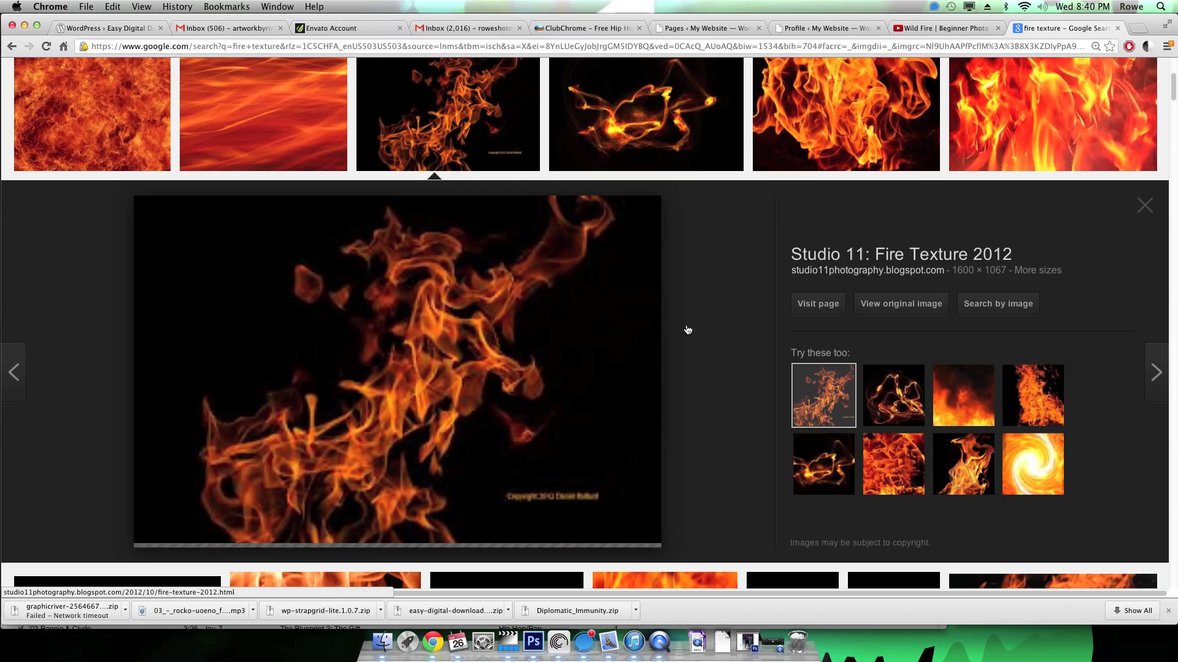
{"action": "left_click", "coordinate": [897, 304]}
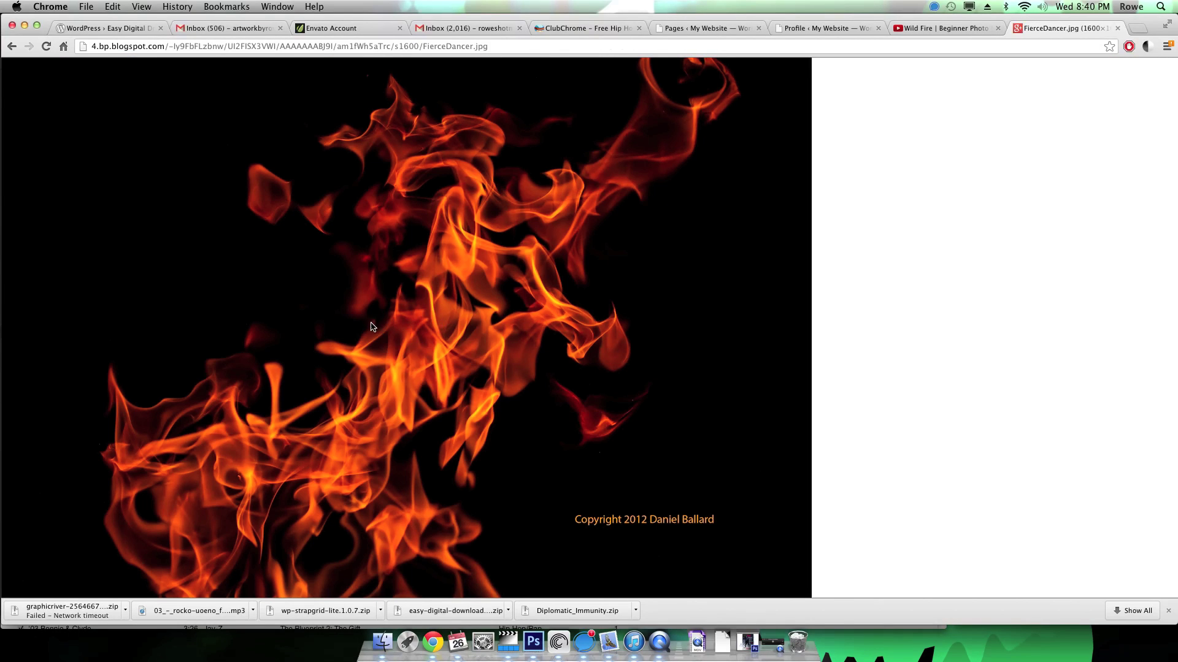
{"action": "right_click", "coordinate": [370, 326]}
{"action": "left_click", "coordinate": [396, 350]}
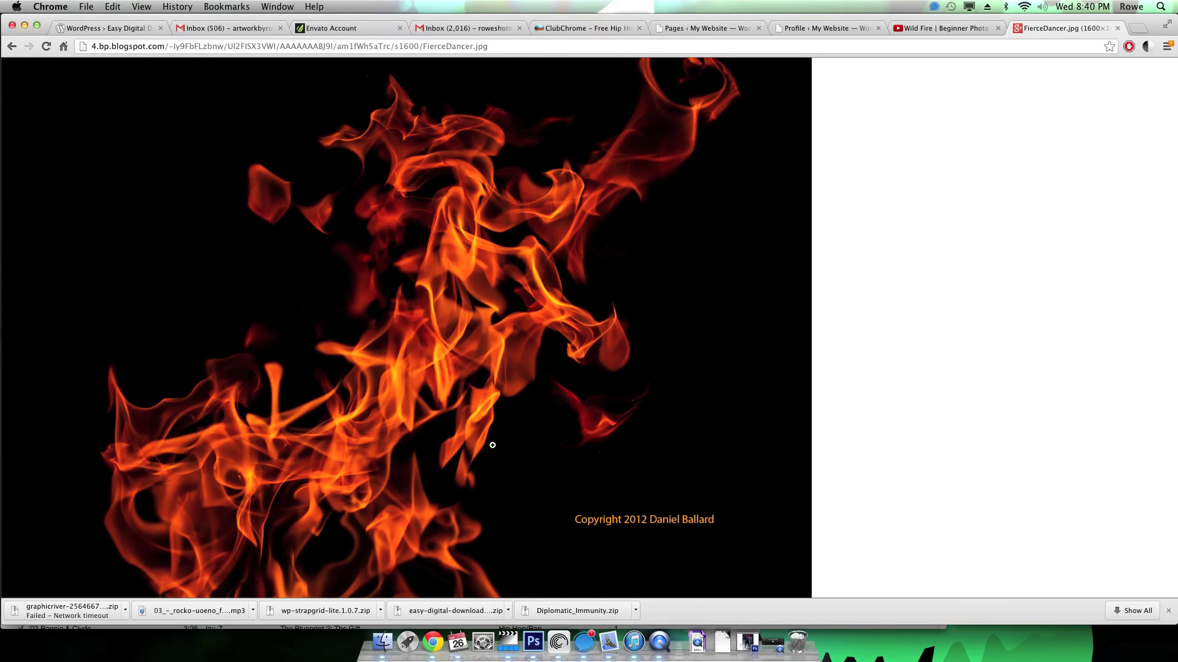
{"action": "left_click", "coordinate": [533, 641]}
Step: Paste the fire image as Layer 2, shrink it to about a third, and place it on the ball's lower right
{"action": "key", "text": "super+v"}
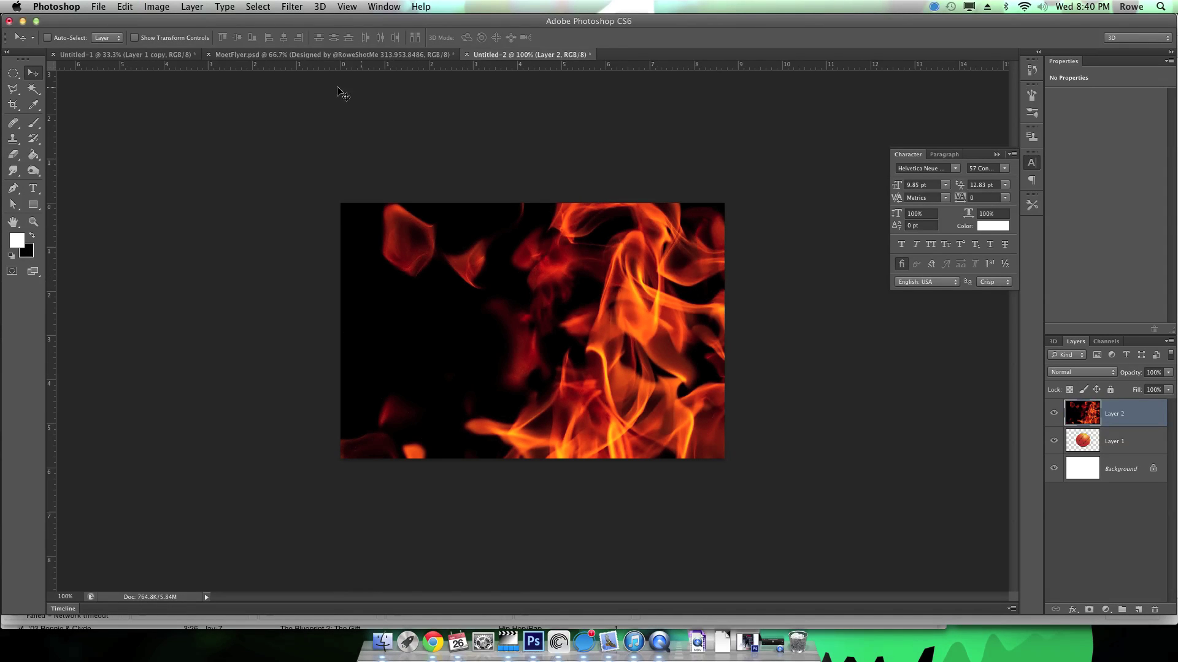
{"action": "key", "text": "super+t"}
{"action": "left_click_drag", "start_coordinate": [230, 39], "coordinate": [190, 59]}
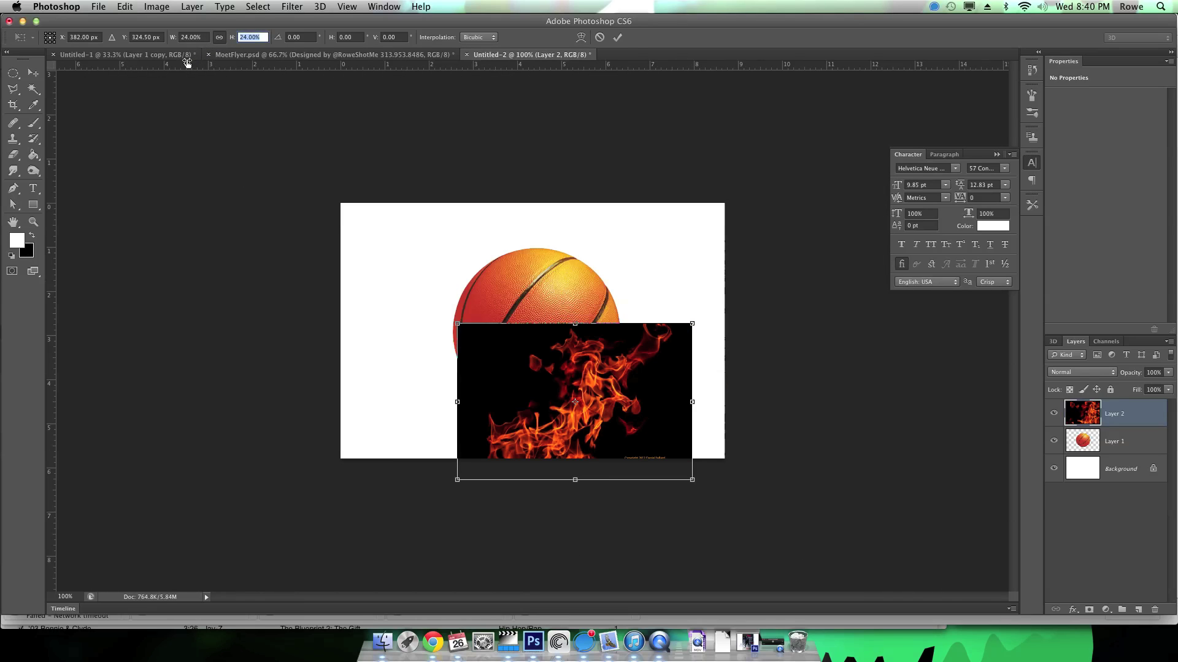
{"action": "left_click_drag", "start_coordinate": [626, 380], "coordinate": [609, 288]}
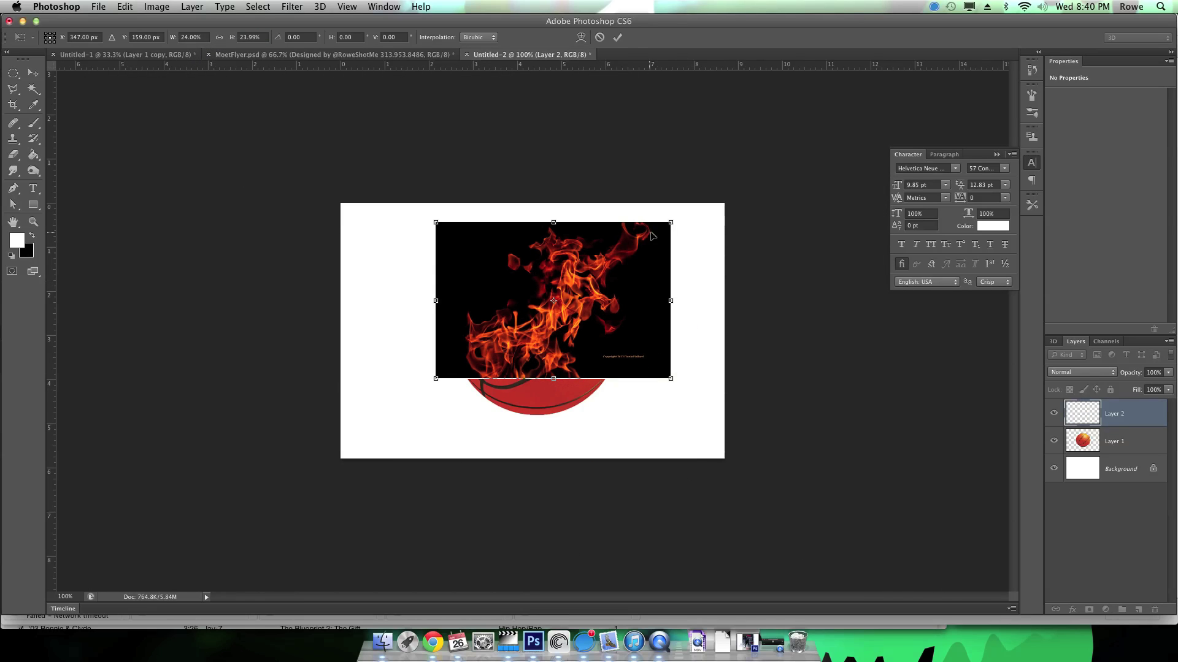
{"action": "left_click_drag", "start_coordinate": [665, 226], "coordinate": [623, 254]}
{"action": "left_click_drag", "start_coordinate": [587, 325], "coordinate": [692, 263]}
{"action": "key", "text": "Return"}
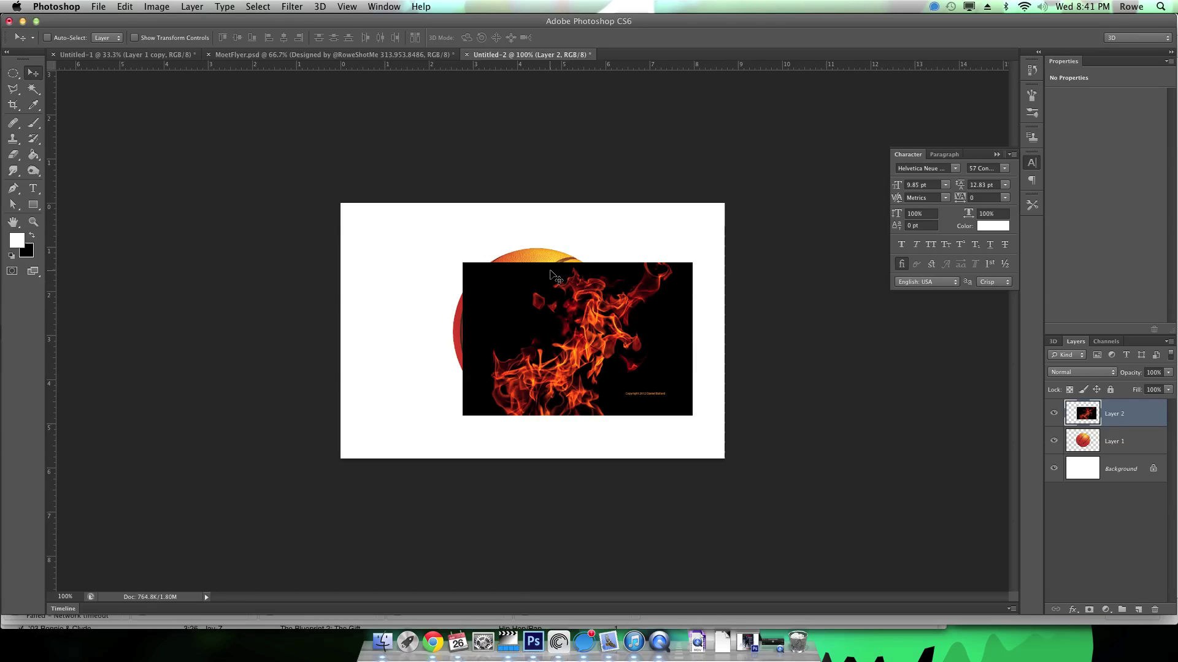
Step: Set the flame layer (Layer 2) to Screen blend mode, then select the Background layer
{"action": "left_click", "coordinate": [1131, 474]}
{"action": "left_click", "coordinate": [1133, 424]}
{"action": "left_click", "coordinate": [1100, 378]}
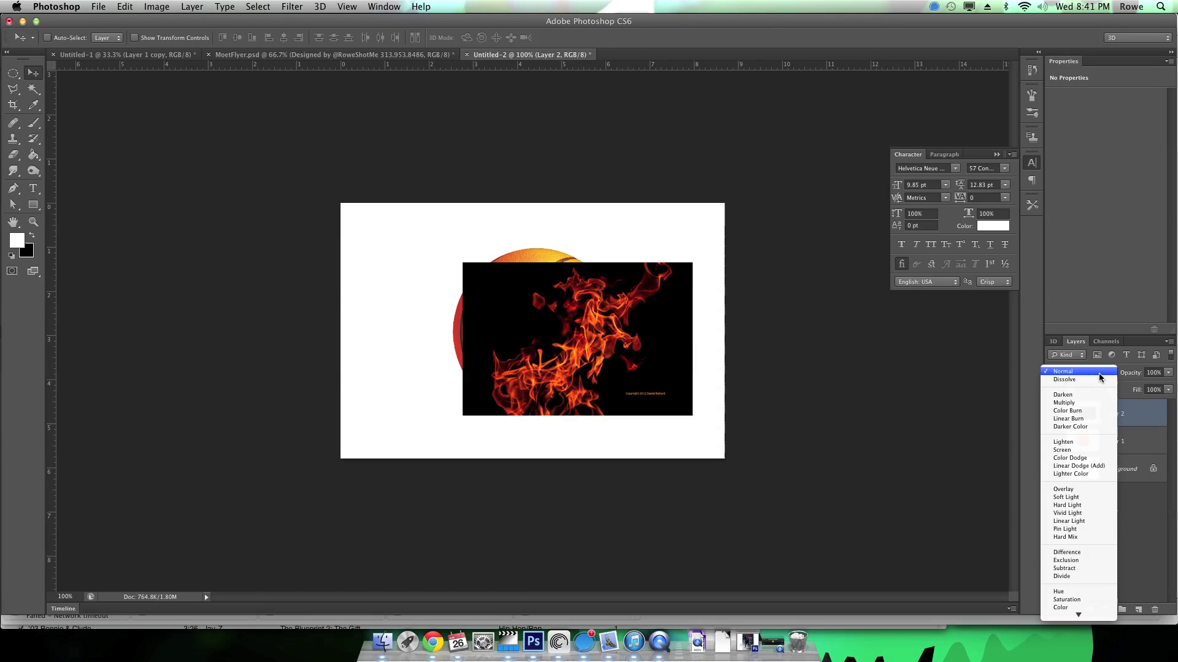
{"action": "left_click", "coordinate": [1089, 451]}
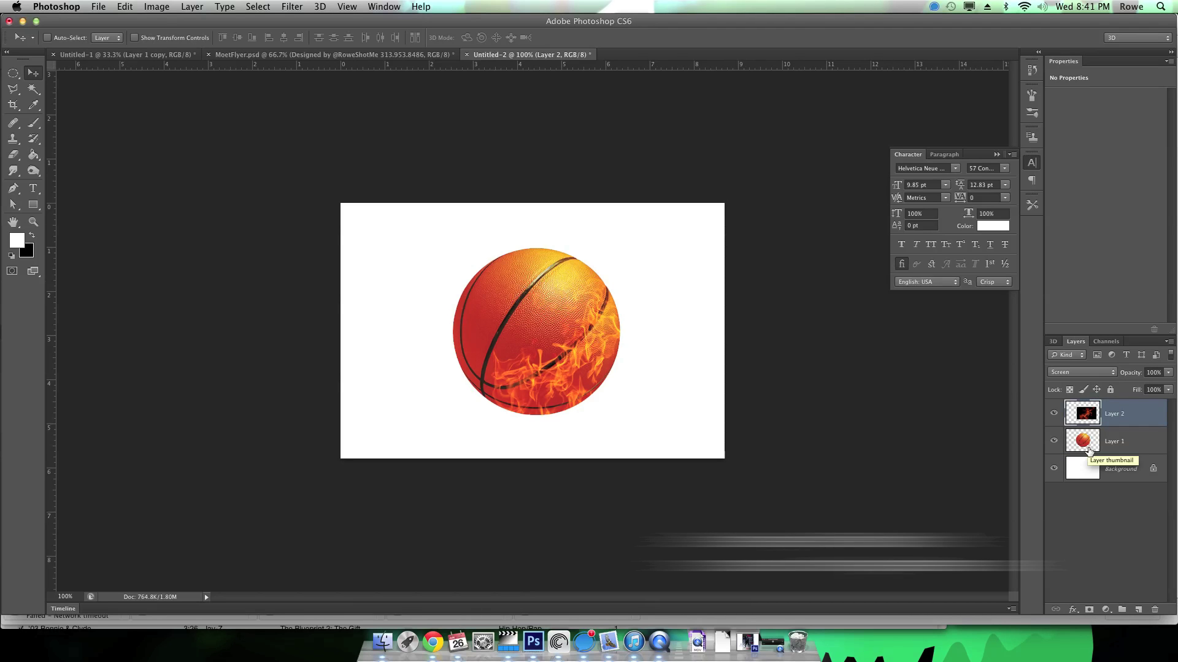
{"action": "left_click", "coordinate": [1109, 470]}
{"action": "left_click", "coordinate": [1112, 450]}
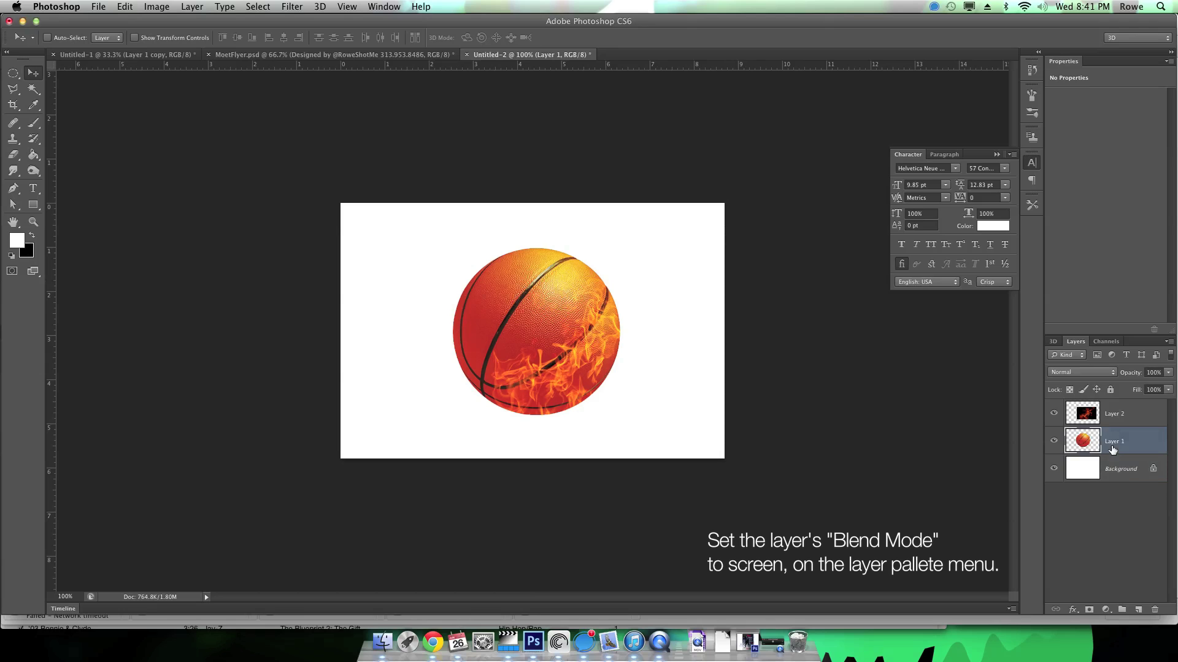
{"action": "left_click", "coordinate": [1112, 468]}
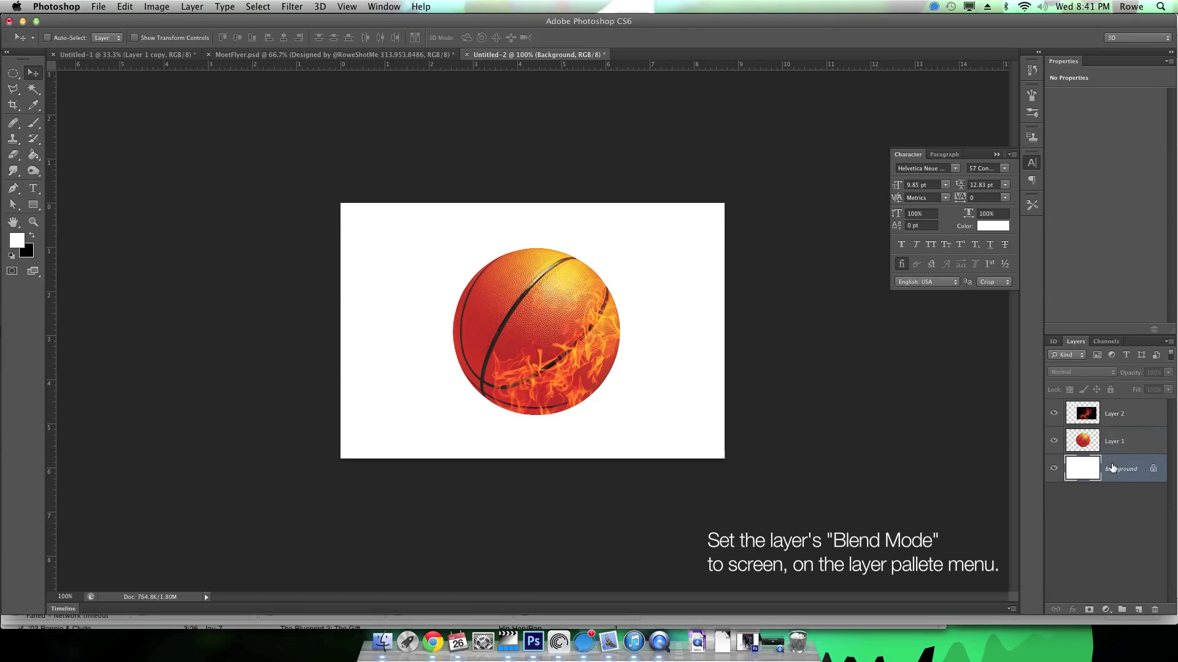
Step: Darken the Background to charcoal grey with Hue/Saturation Lightness at -80
{"action": "left_click", "coordinate": [197, 10]}
{"action": "mouse_move", "coordinate": [125, 6]}
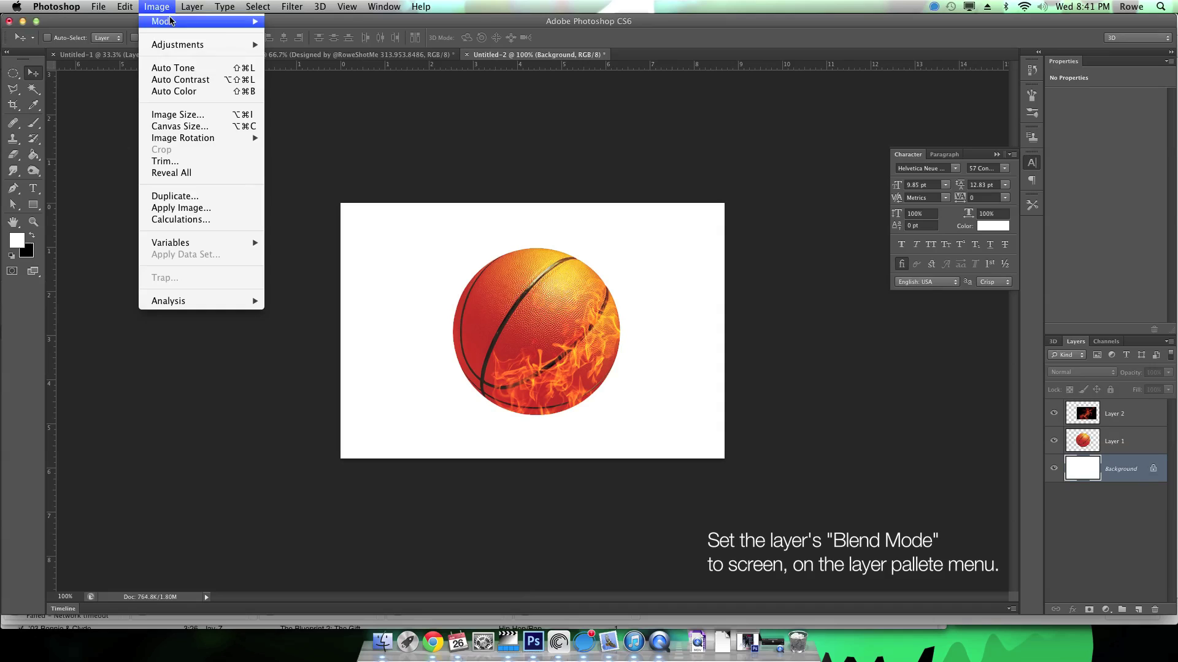
{"action": "mouse_move", "coordinate": [202, 44]}
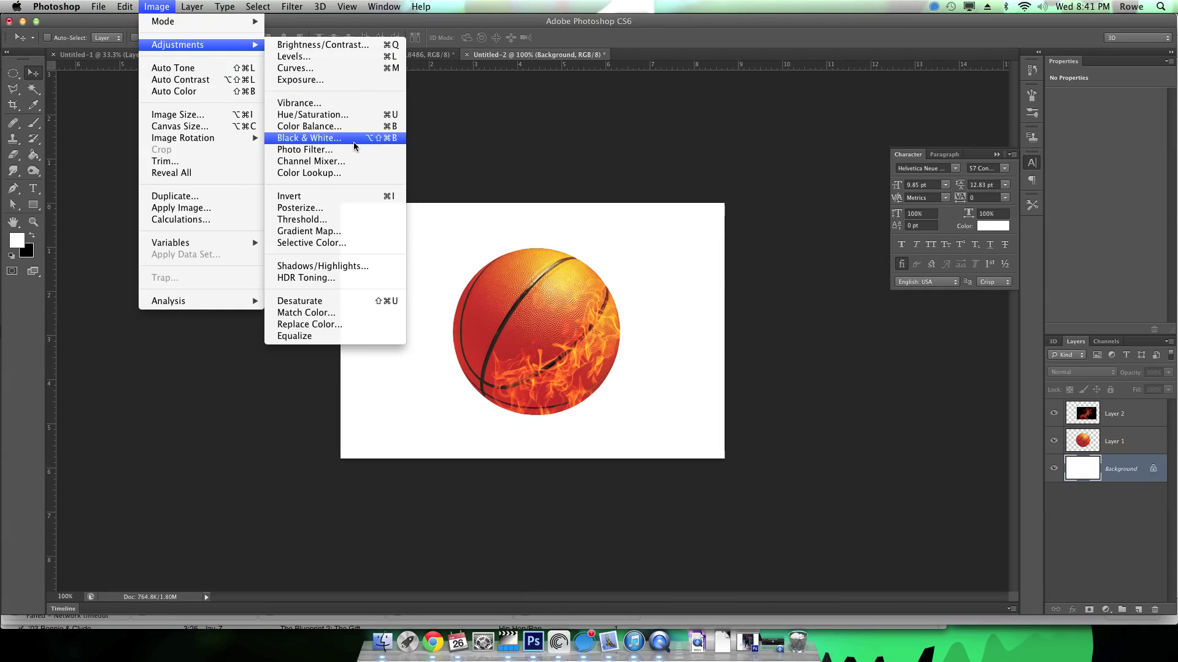
{"action": "left_click", "coordinate": [706, 196]}
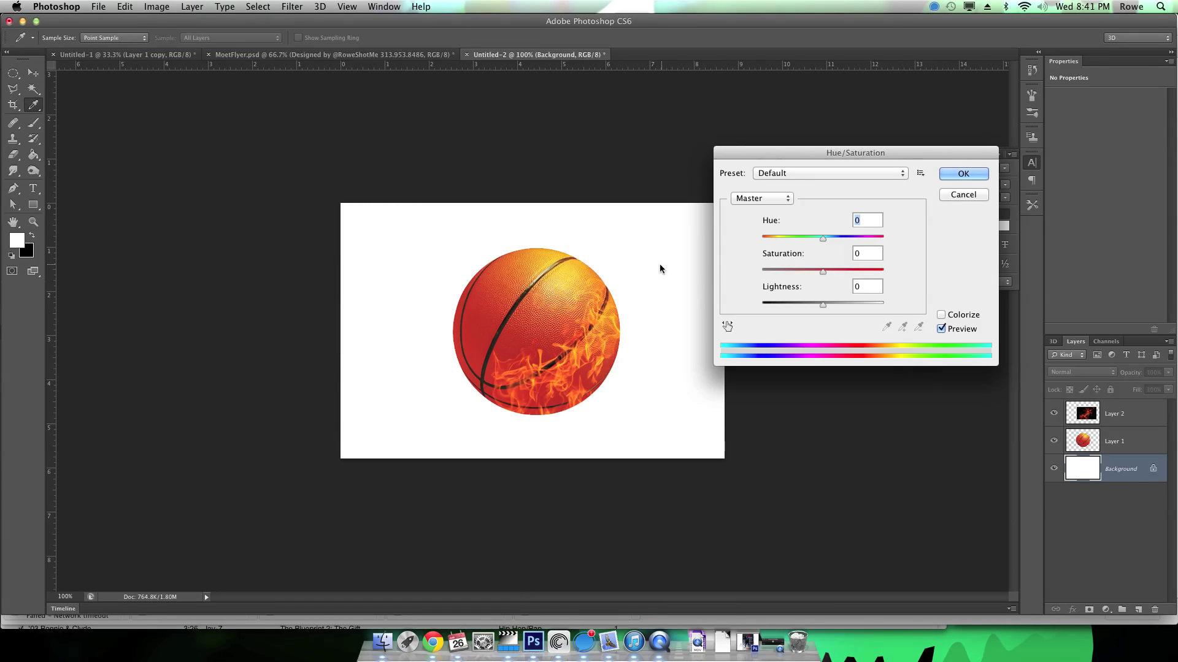
{"action": "left_click_drag", "start_coordinate": [788, 290], "coordinate": [740, 307]}
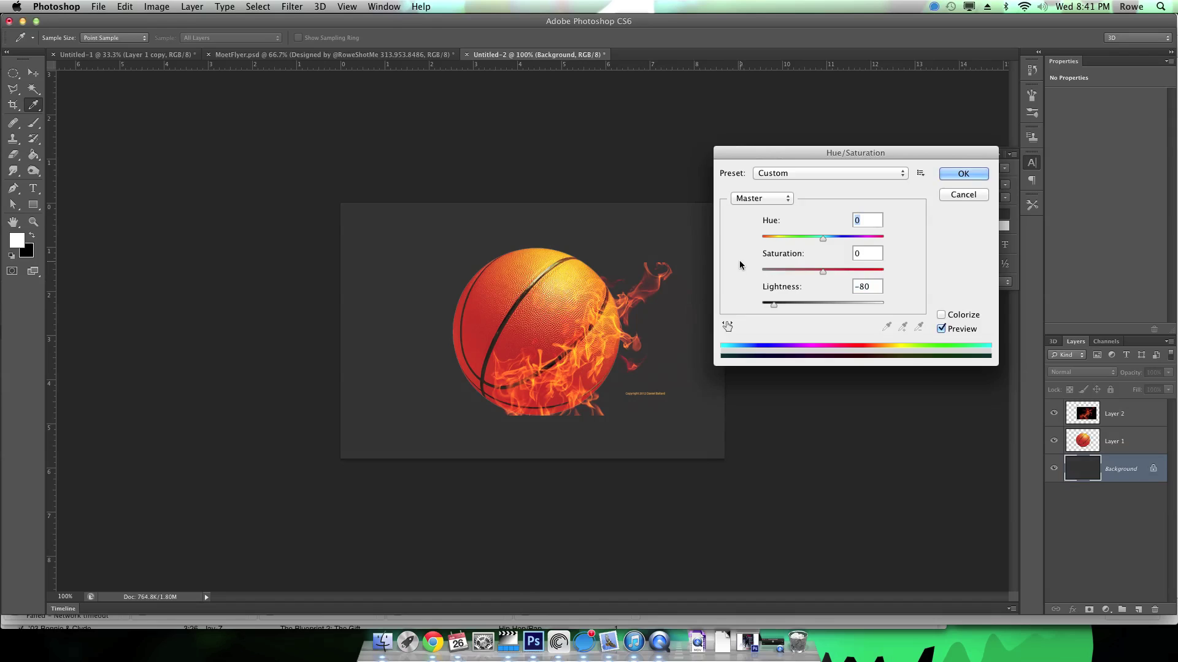
{"action": "key", "text": "Return"}
{"action": "key", "text": "v"}
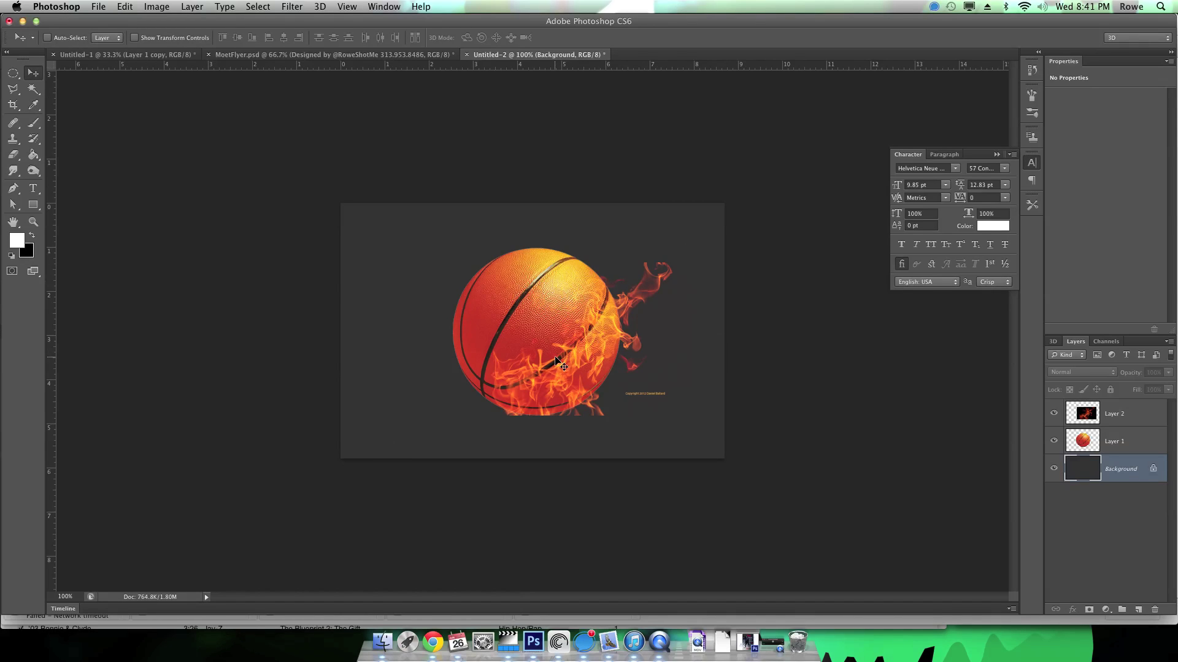
{"action": "left_click", "coordinate": [552, 381], "text": "super"}
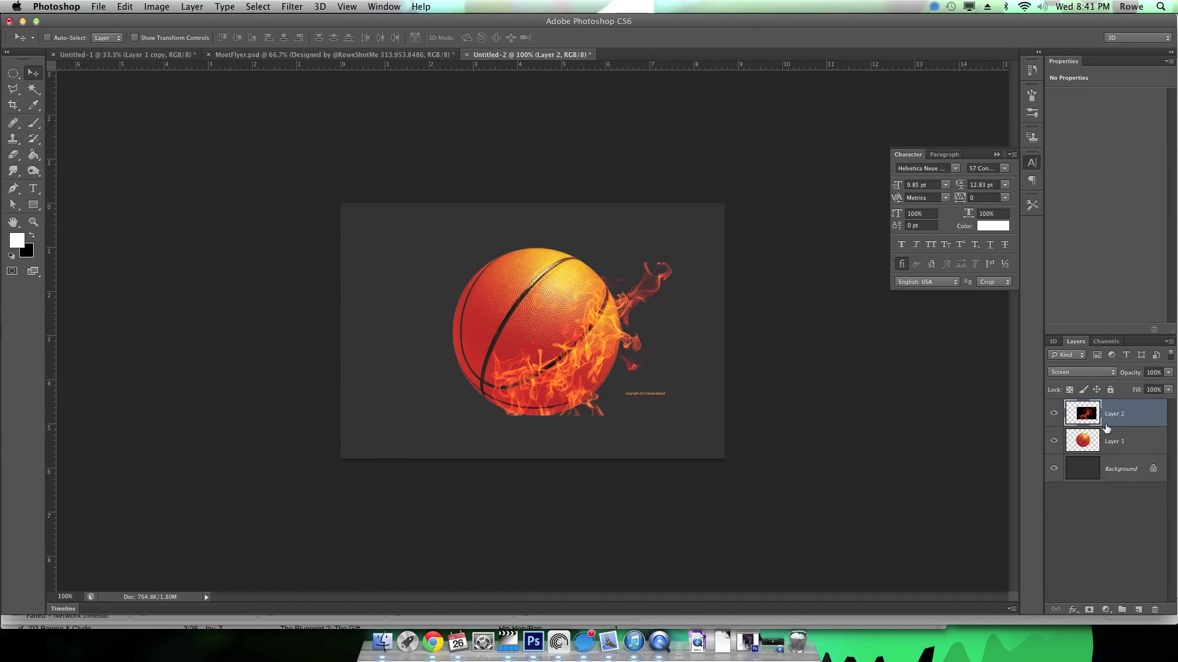
Step: Add a layer mask to Layer 2 and paint it black with a soft brush over the copyright text
{"action": "left_click", "coordinate": [1090, 609]}
{"action": "key", "text": "b"}
{"action": "key", "text": "x"}
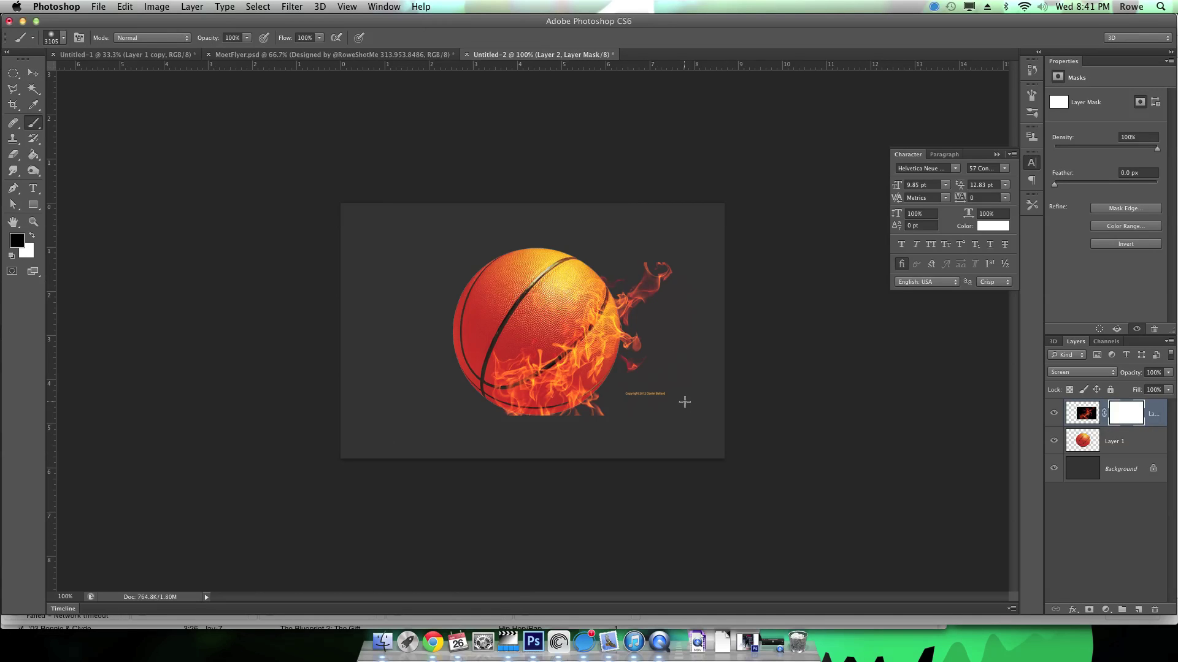
{"action": "right_click", "coordinate": [680, 401]}
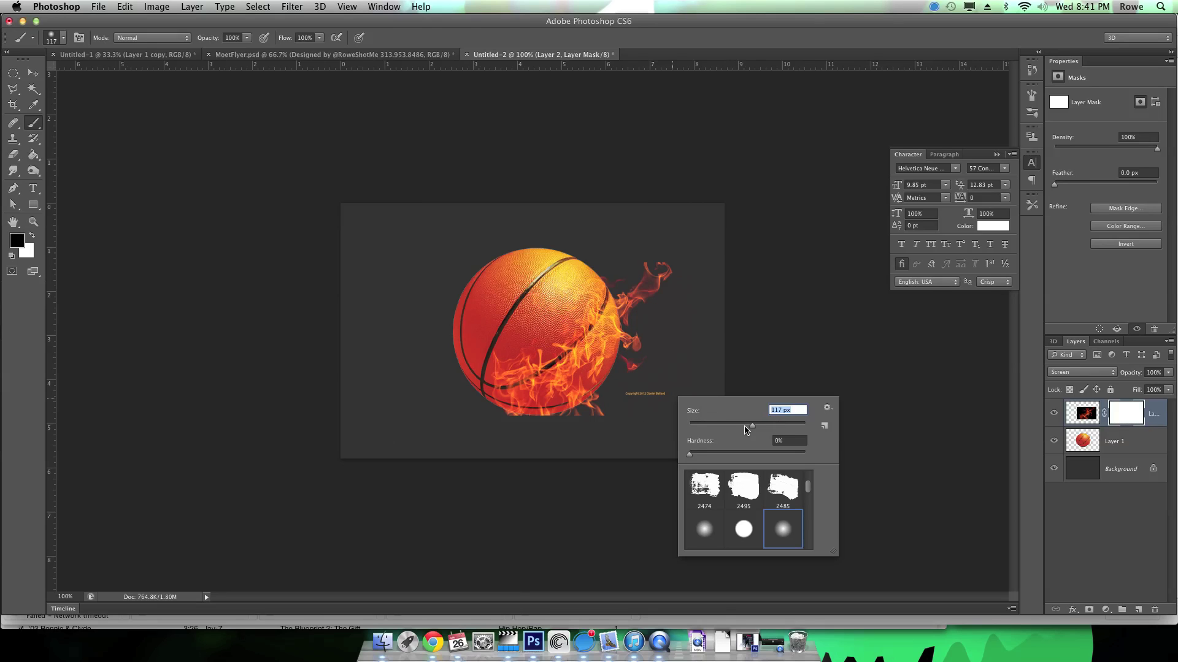
{"action": "key", "text": "Return"}
{"action": "left_click", "coordinate": [654, 402]}
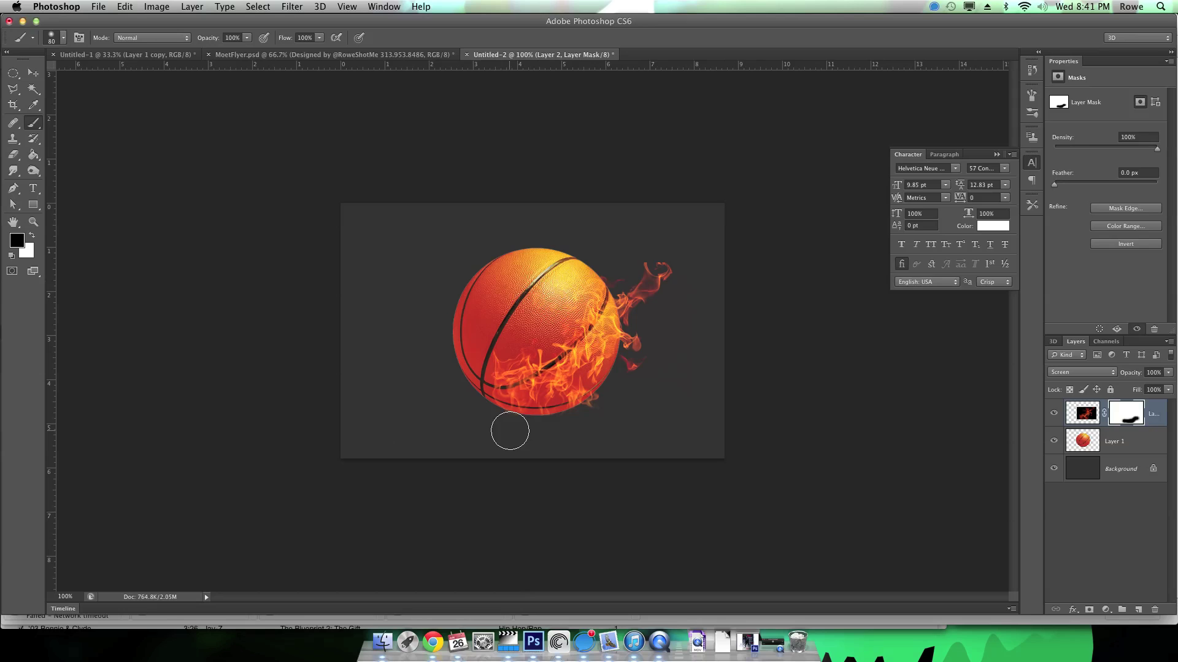
Step: Select the basketball layer (Layer 1) and apply Defringe to clean its edges
{"action": "key", "text": "v"}
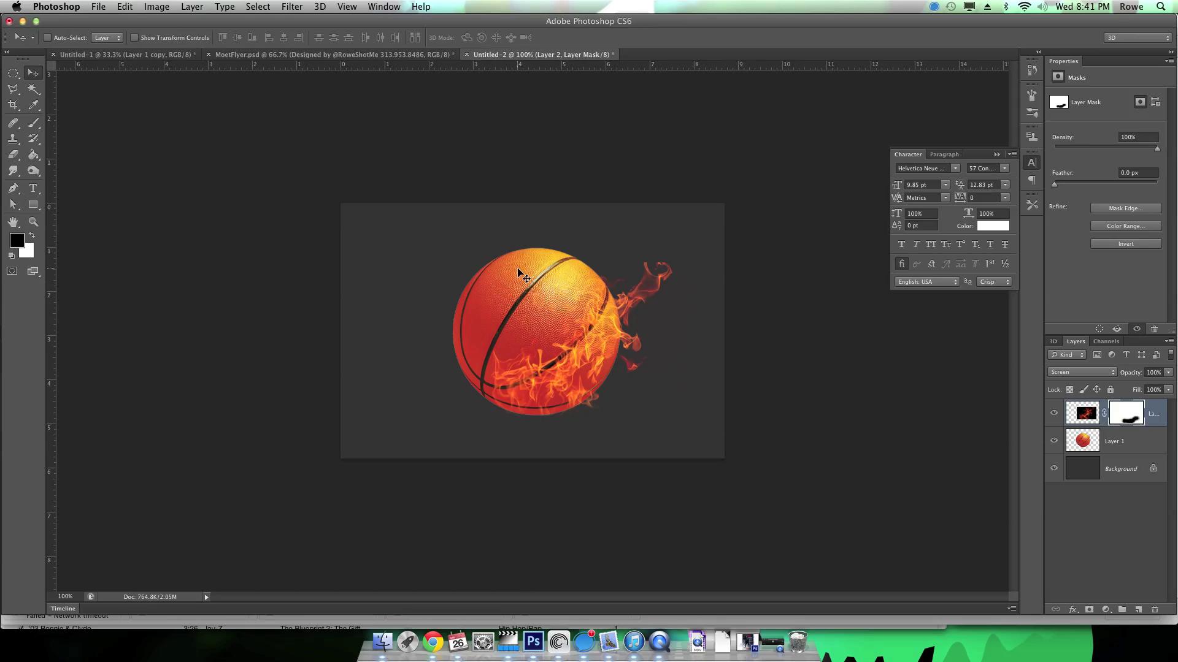
{"action": "left_click", "coordinate": [1131, 440]}
{"action": "left_click", "coordinate": [158, 6]}
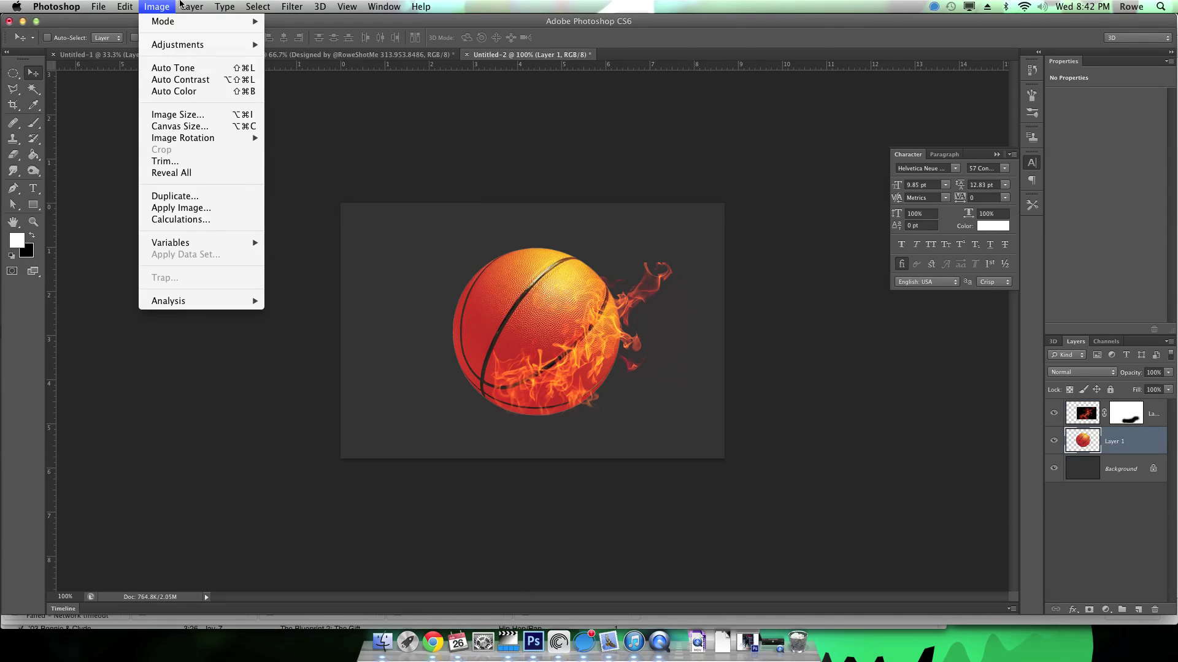
{"action": "mouse_move", "coordinate": [256, 503]}
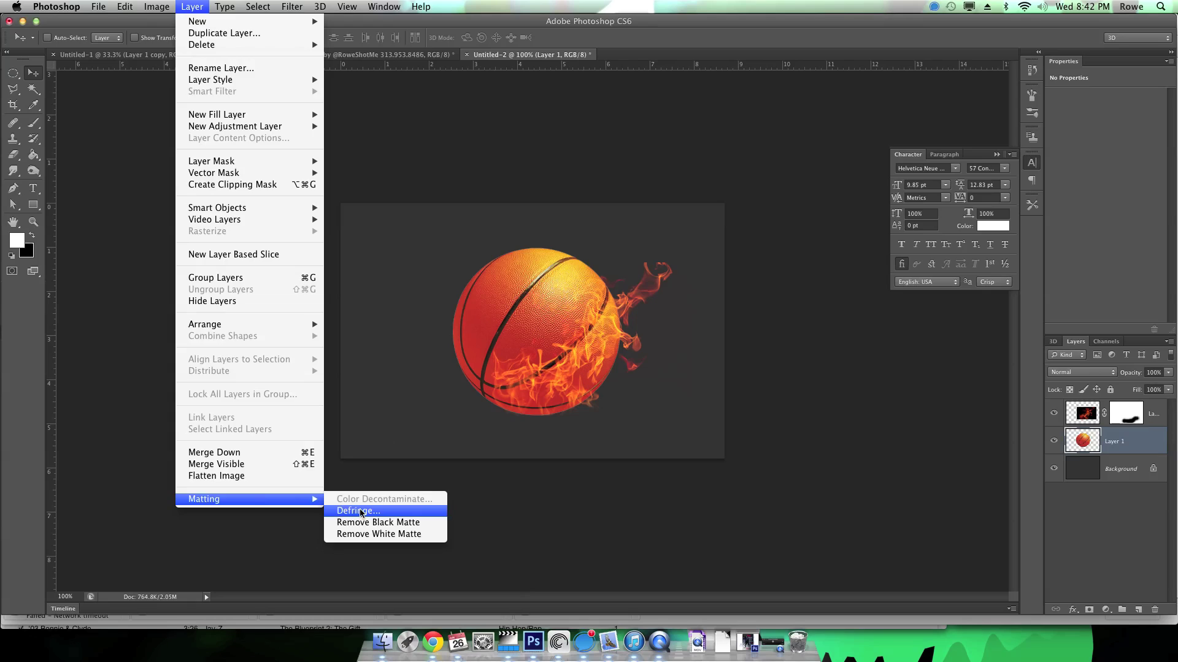
{"action": "left_click", "coordinate": [362, 512]}
{"action": "left_click", "coordinate": [439, 203]}
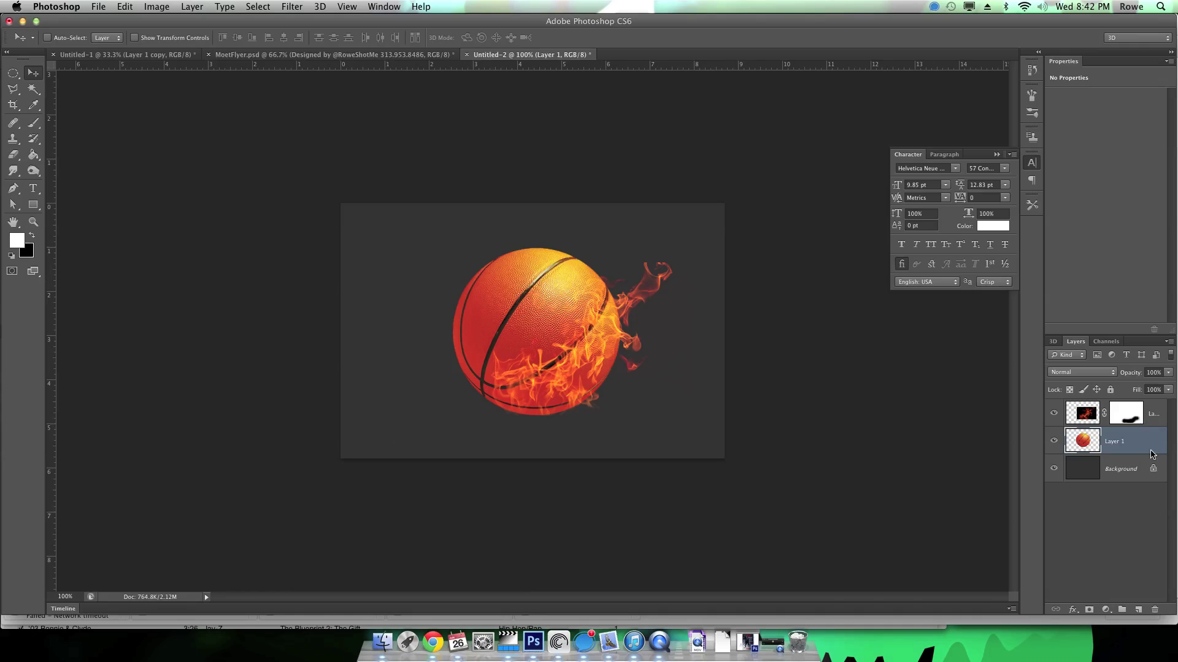
Step: Add an Inner Shadow to the ball: angle -49°, distance 65 px, size 43 px
{"action": "left_click", "coordinate": [1067, 612]}
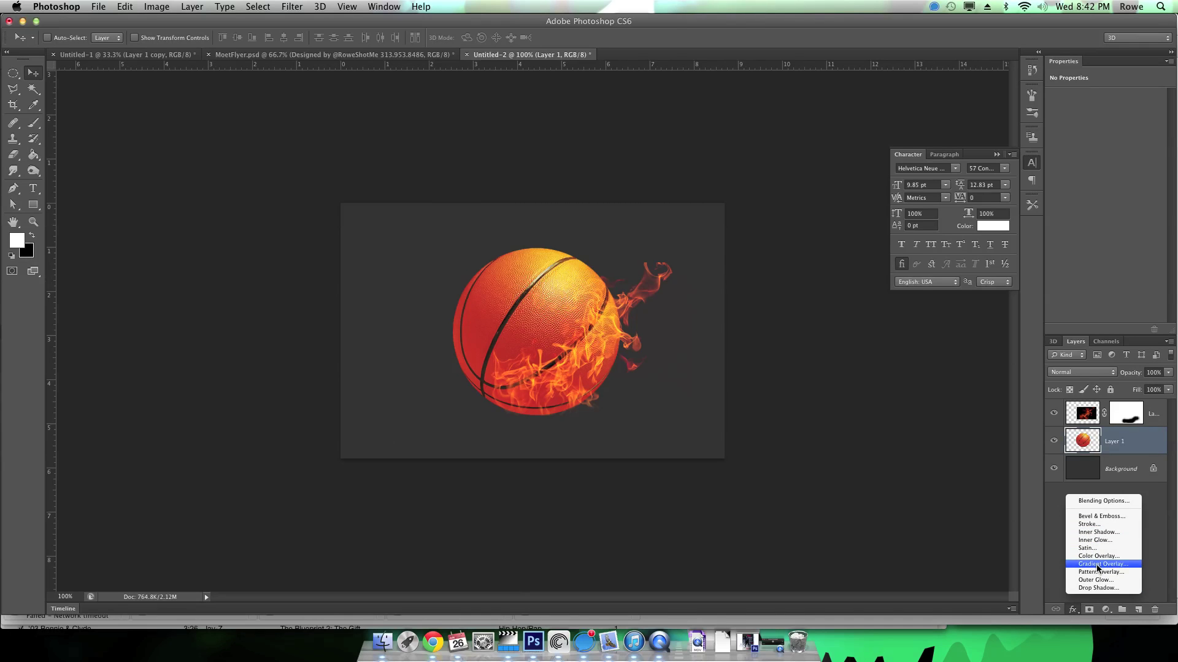
{"action": "left_click", "coordinate": [991, 494]}
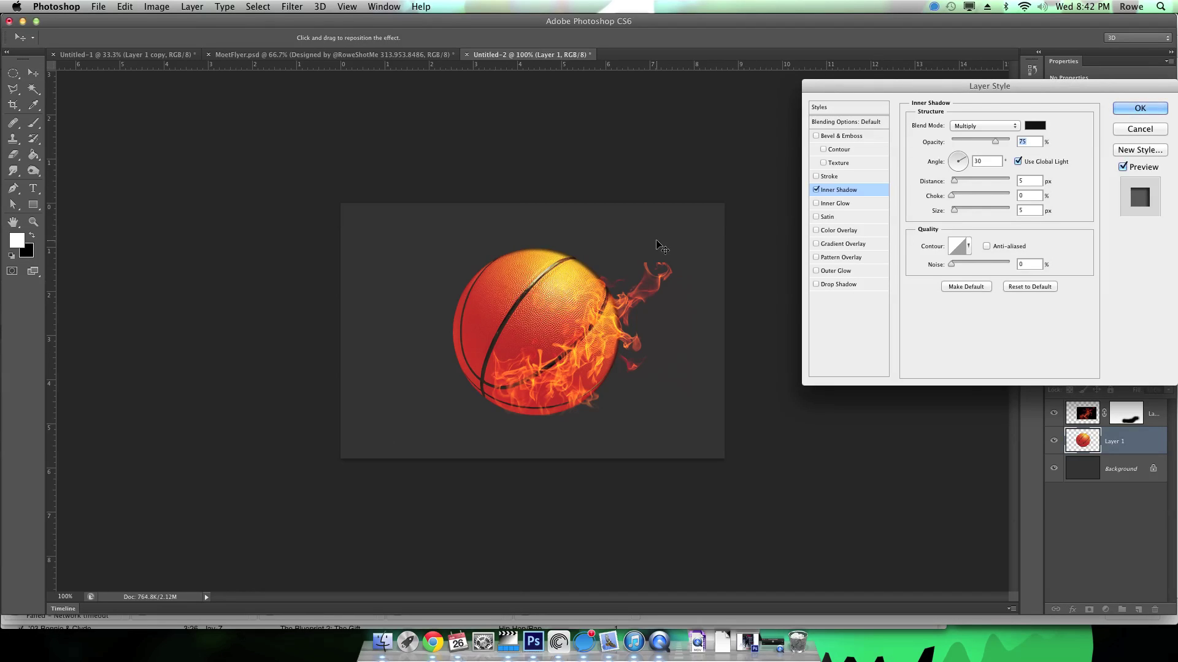
{"action": "mouse_move", "coordinate": [601, 302]}
{"action": "left_mouse_down"}
{"action": "mouse_move", "coordinate": [607, 325]}
{"action": "mouse_move", "coordinate": [598, 296]}
{"action": "left_mouse_up"}
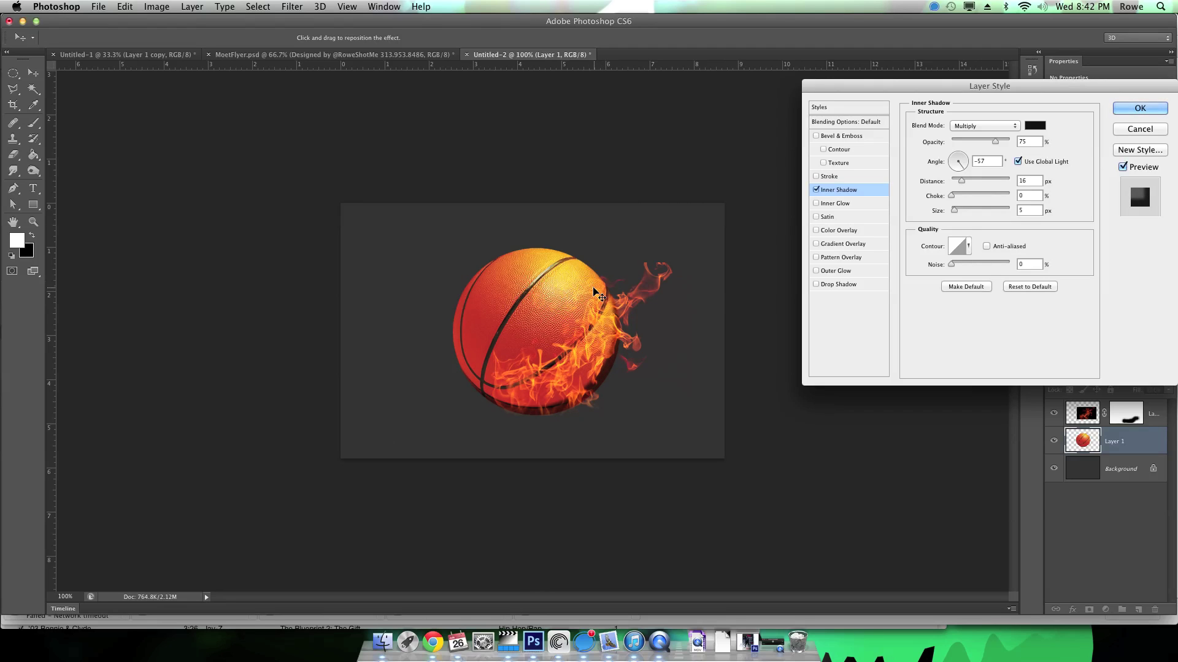
{"action": "left_click_drag", "start_coordinate": [598, 296], "coordinate": [600, 298]}
{"action": "left_click_drag", "start_coordinate": [960, 213], "coordinate": [963, 211]}
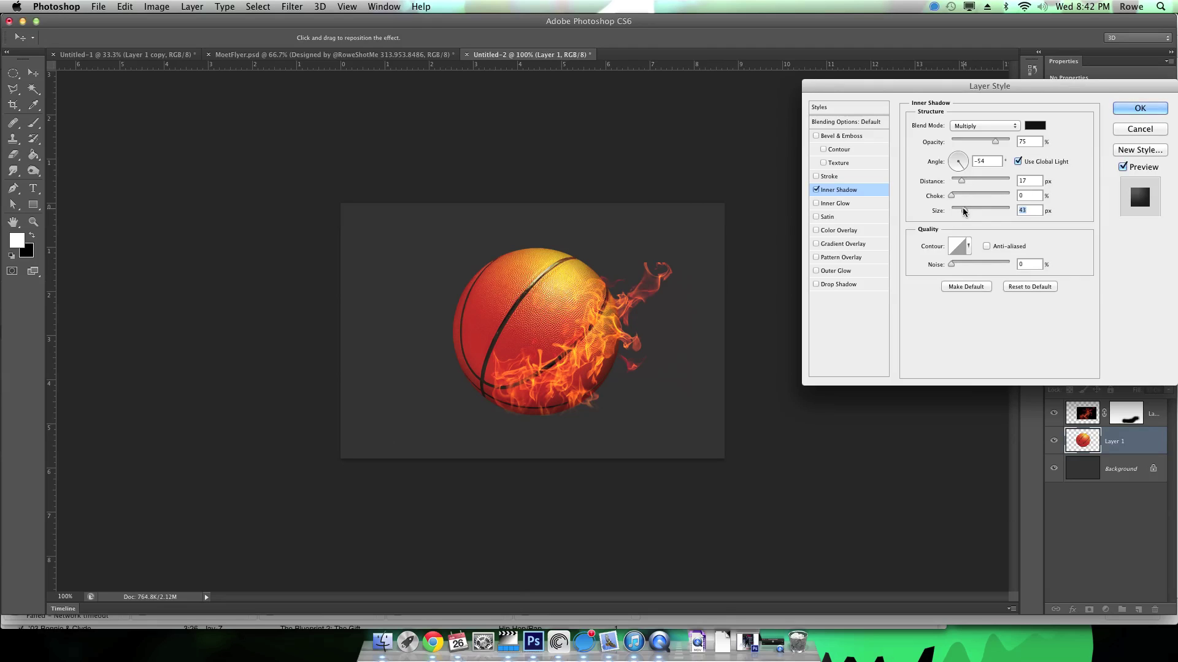
{"action": "left_click_drag", "start_coordinate": [683, 272], "coordinate": [664, 251]}
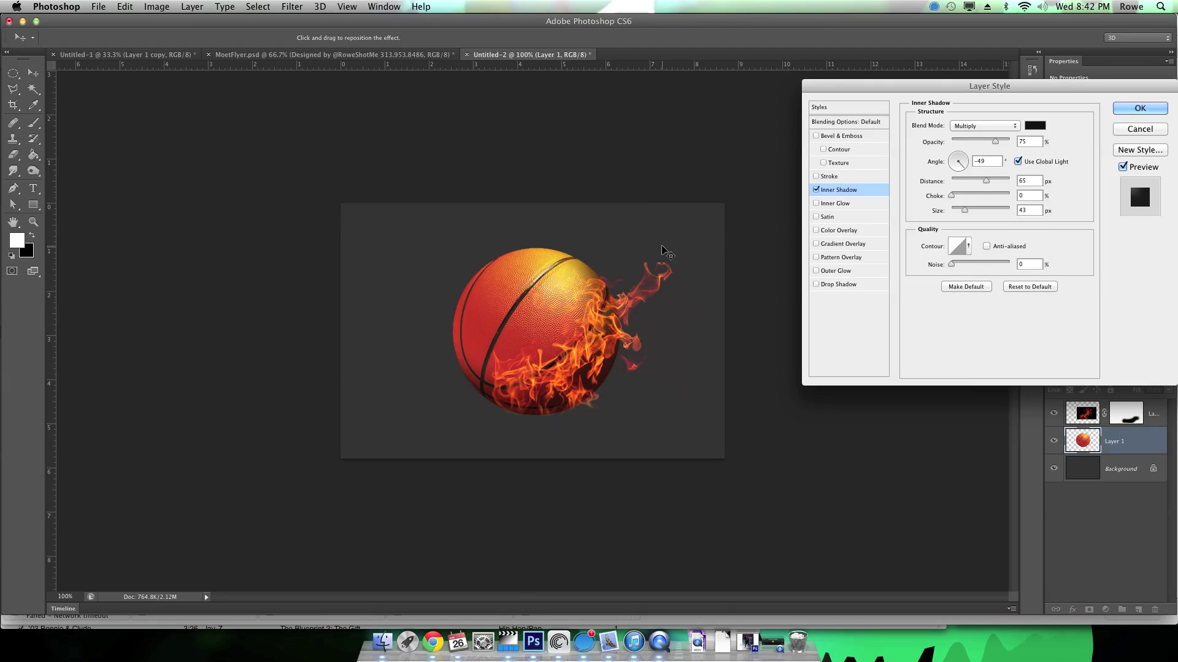
{"action": "left_click", "coordinate": [1140, 108]}
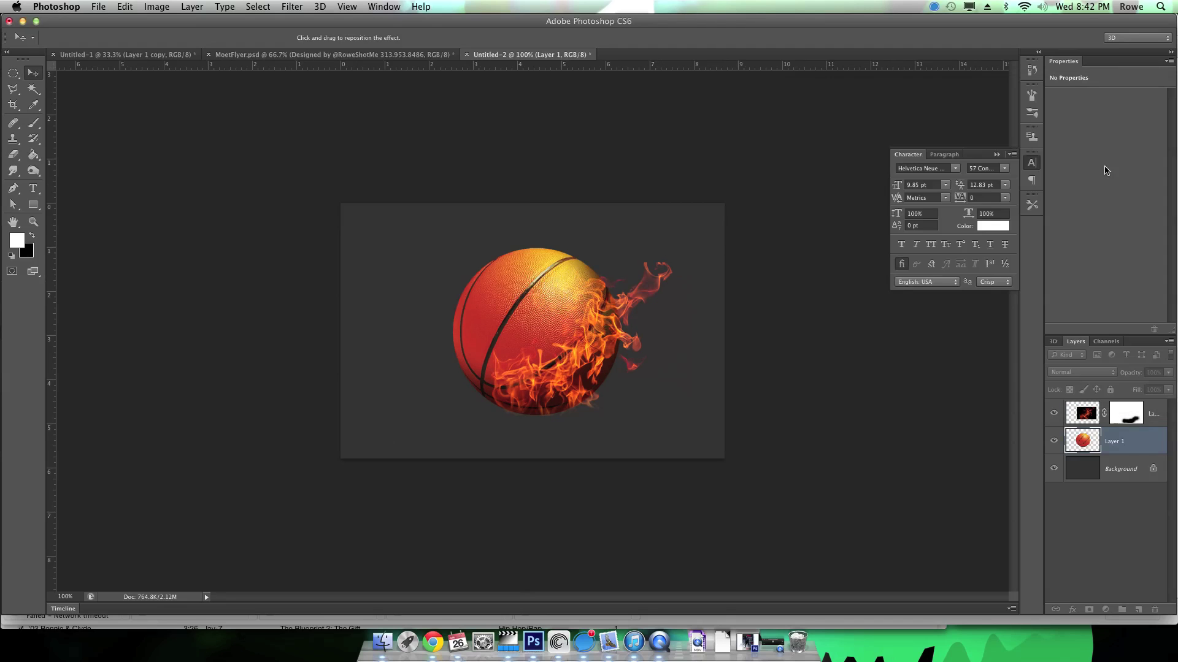
Step: Add a new layer above the flames and set the foreground colour to orange
{"action": "left_click", "coordinate": [1083, 422]}
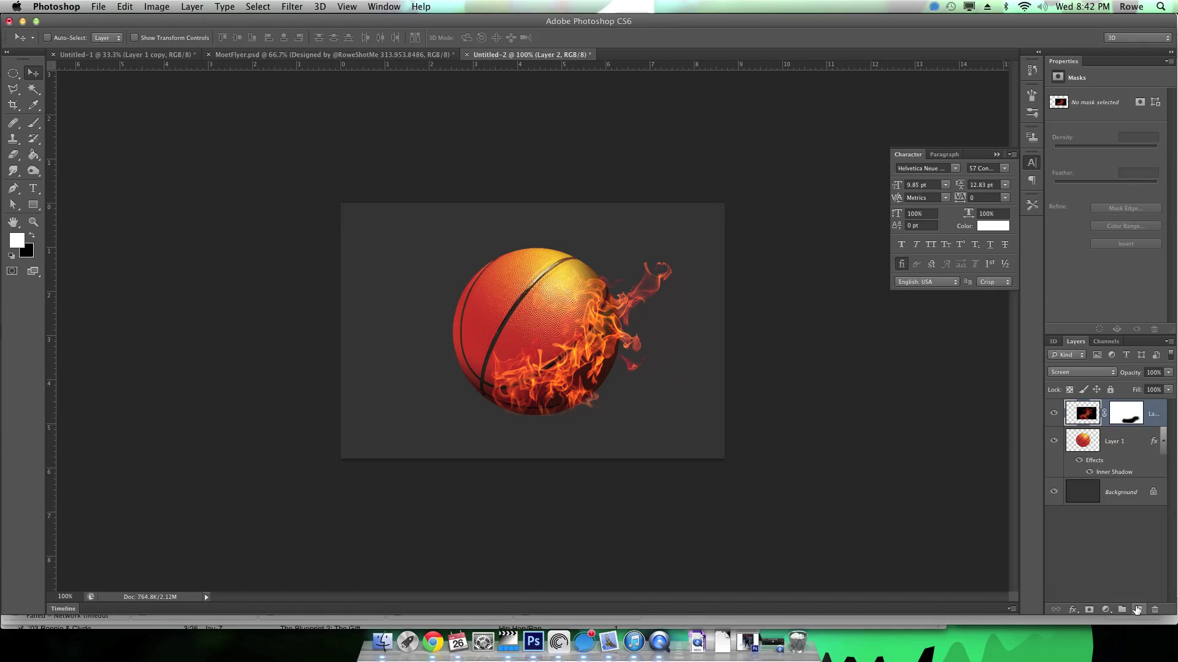
{"action": "left_click", "coordinate": [1136, 611]}
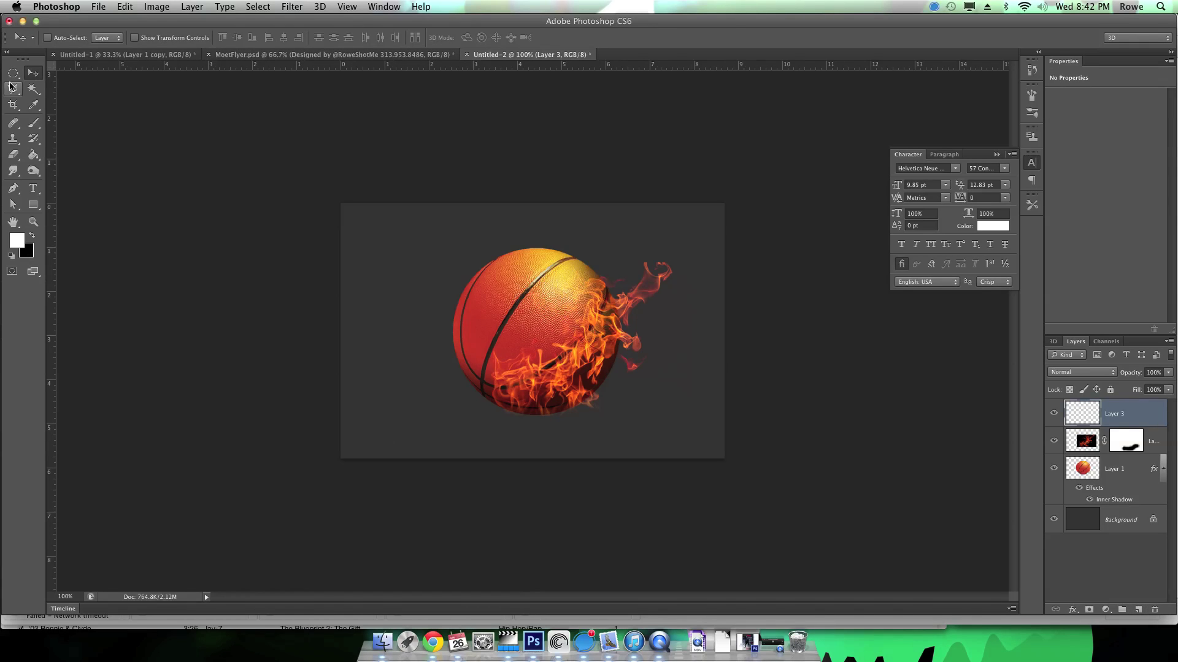
{"action": "key", "text": "i"}
{"action": "left_click", "coordinate": [16, 240]}
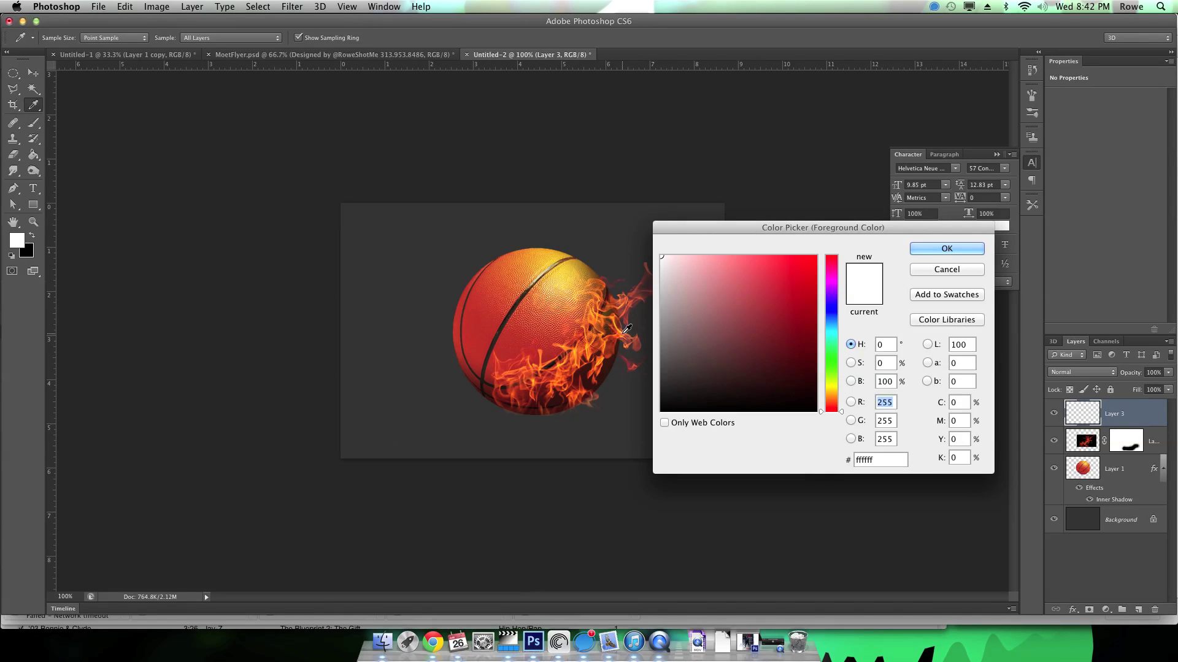
{"action": "left_click", "coordinate": [816, 257]}
{"action": "left_click_drag", "start_coordinate": [832, 385], "coordinate": [832, 402]}
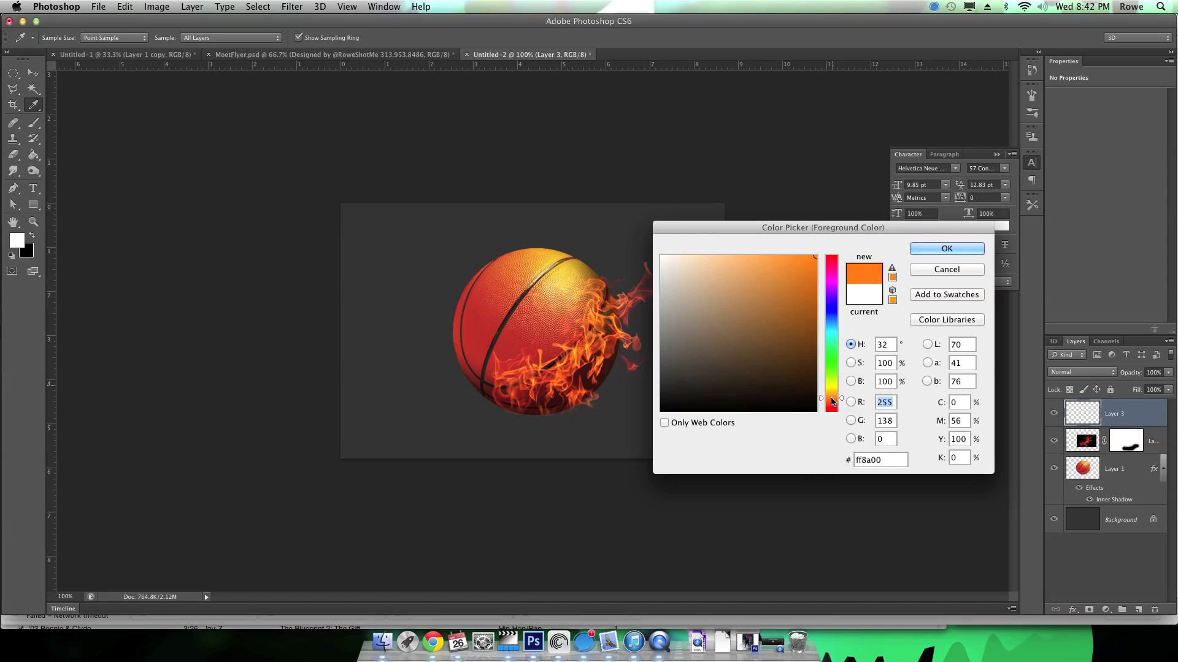
{"action": "left_click", "coordinate": [947, 248]}
Step: Set Layer 3 to Screen and brush an orange glow over the ball's lower flames
{"action": "key", "text": "b"}
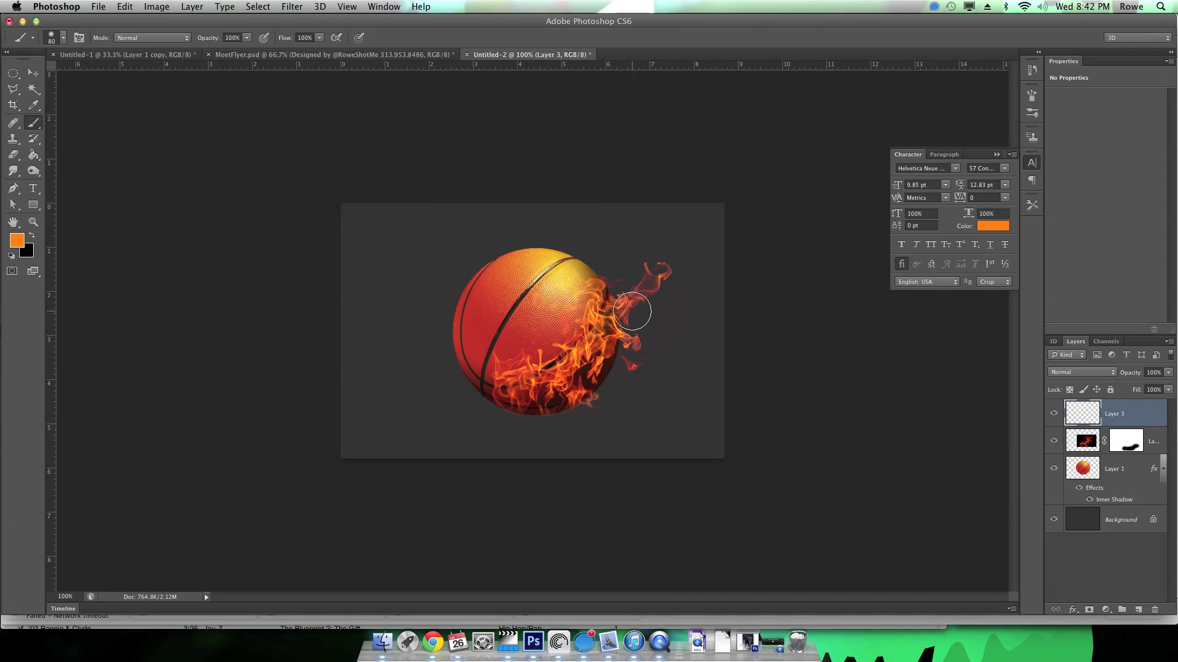
{"action": "left_click", "coordinate": [1085, 372]}
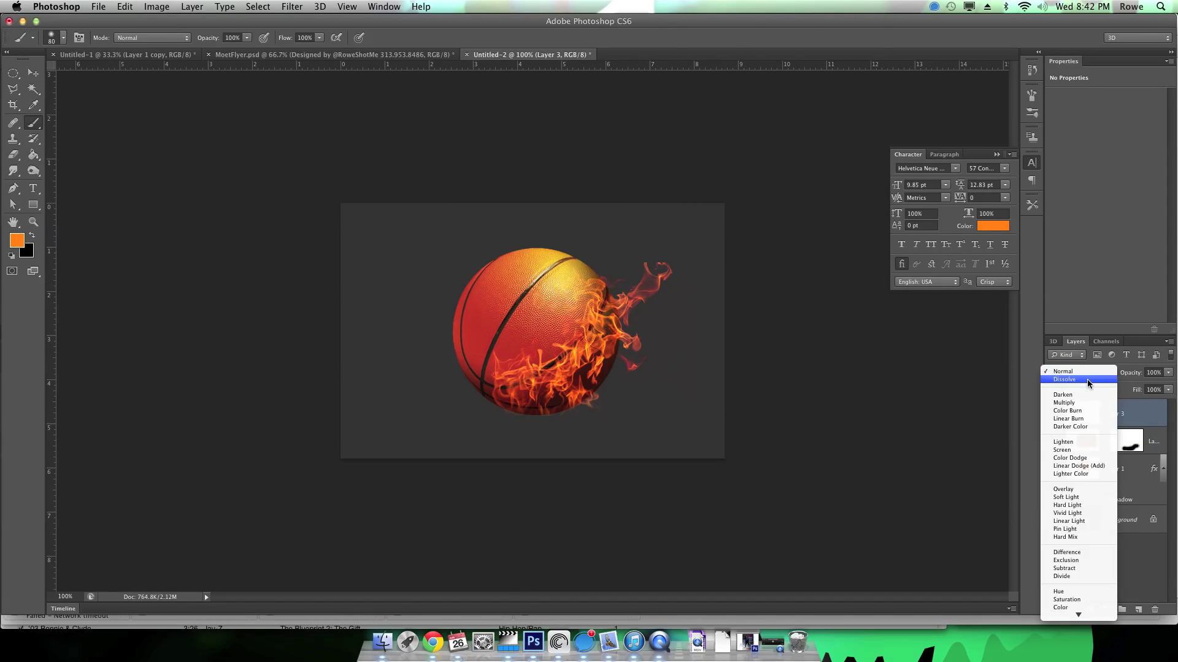
{"action": "left_click", "coordinate": [1063, 450]}
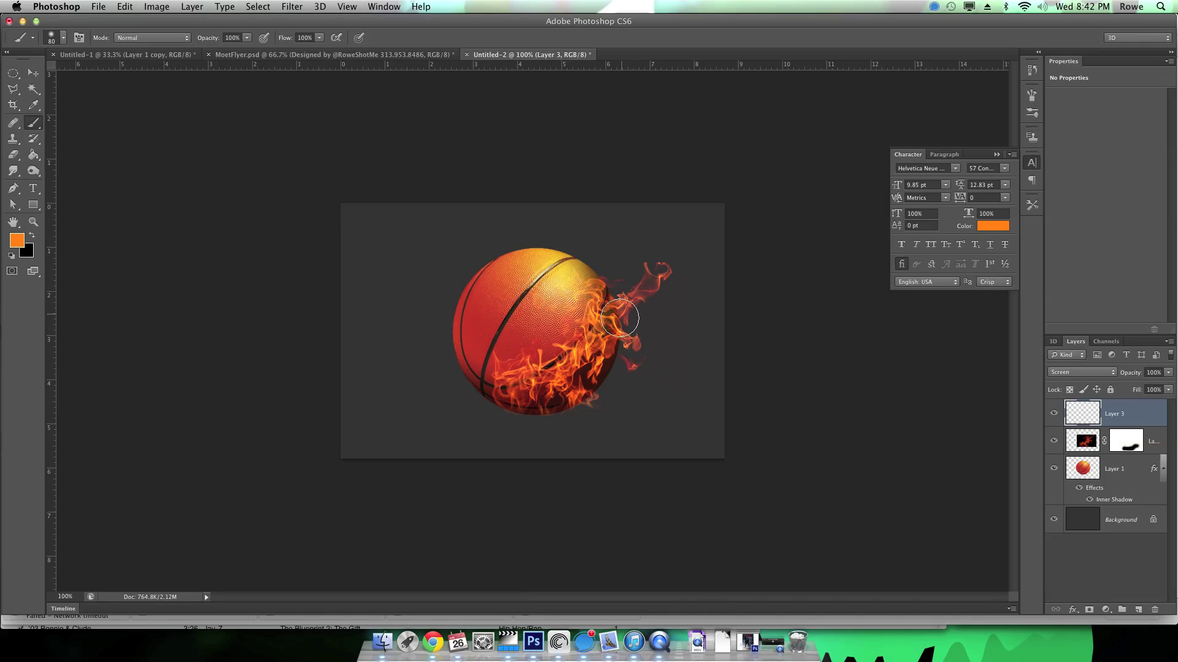
{"action": "mouse_move", "coordinate": [598, 325]}
{"action": "left_mouse_down"}
{"action": "mouse_move", "coordinate": [619, 297]}
{"action": "mouse_move", "coordinate": [620, 330]}
{"action": "mouse_move", "coordinate": [563, 382]}
{"action": "mouse_move", "coordinate": [583, 395]}
{"action": "mouse_move", "coordinate": [503, 388]}
{"action": "left_mouse_up"}
{"action": "key", "text": "v"}
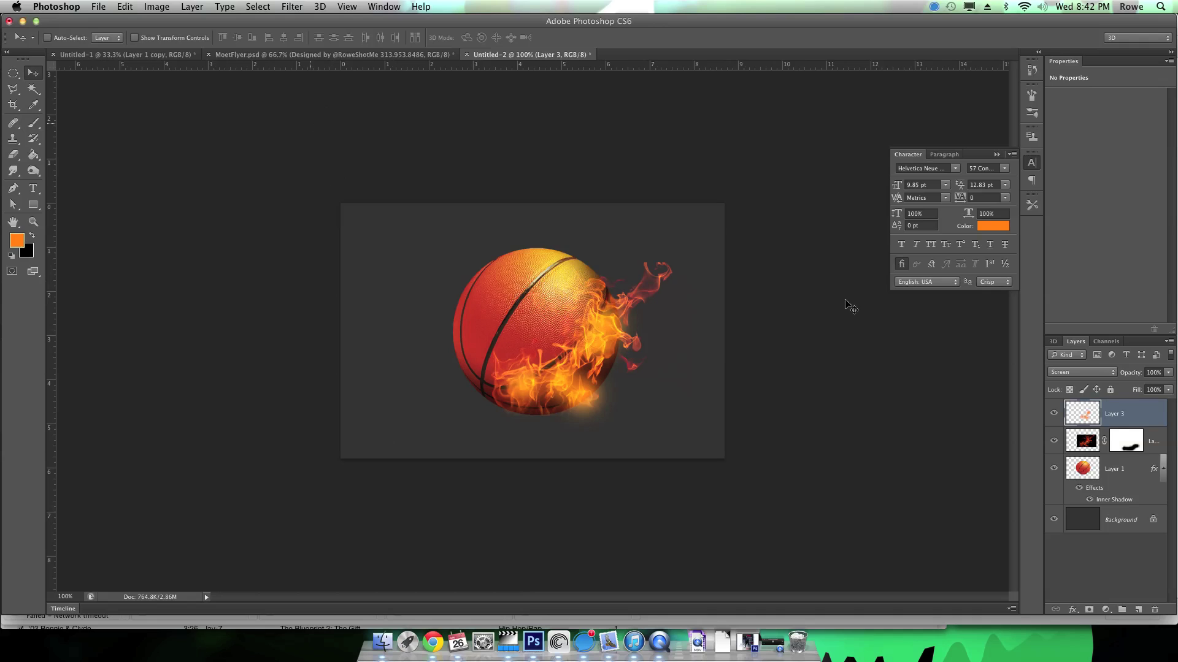
{"action": "left_click_drag", "start_coordinate": [1135, 378], "coordinate": [1118, 381]}
Step: Gaussian-blur the glow with a 36-pixel radius and restore the layer's opacity to 100%
{"action": "left_click", "coordinate": [224, 6]}
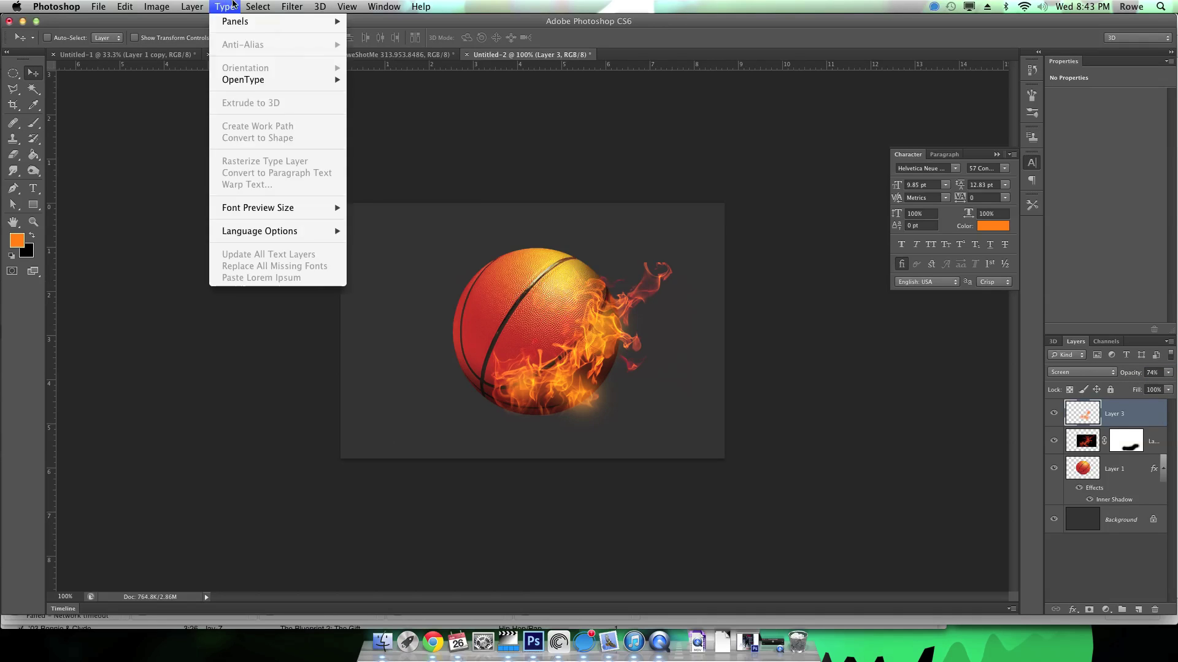
{"action": "mouse_move", "coordinate": [320, 149]}
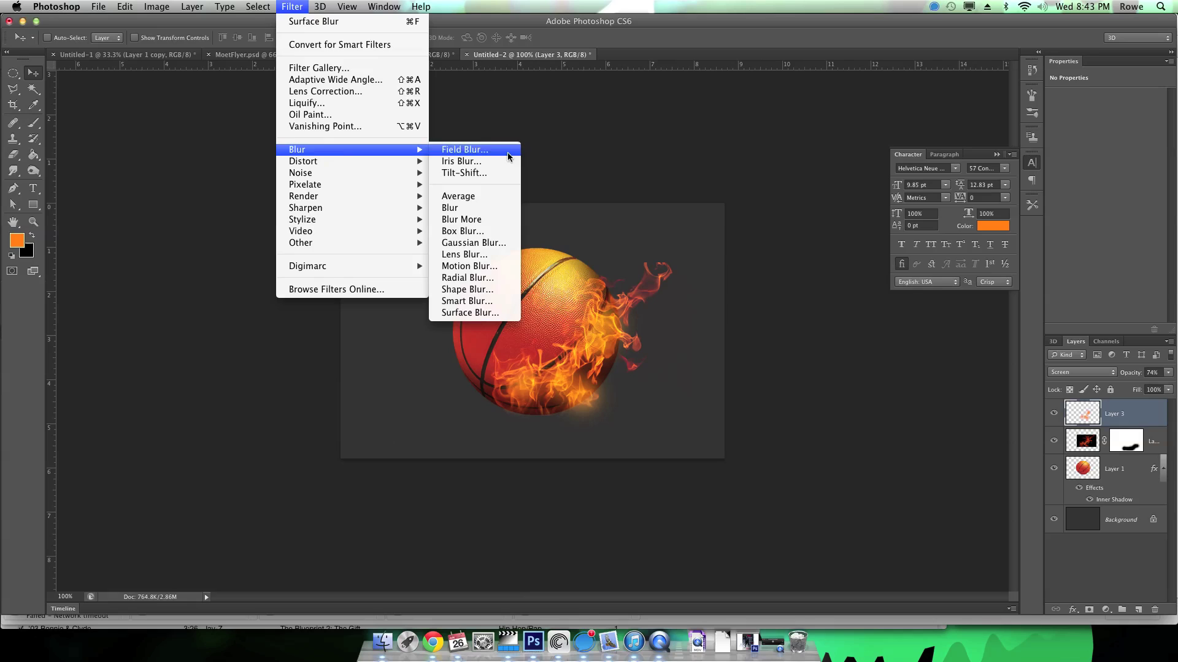
{"action": "left_click", "coordinate": [498, 244]}
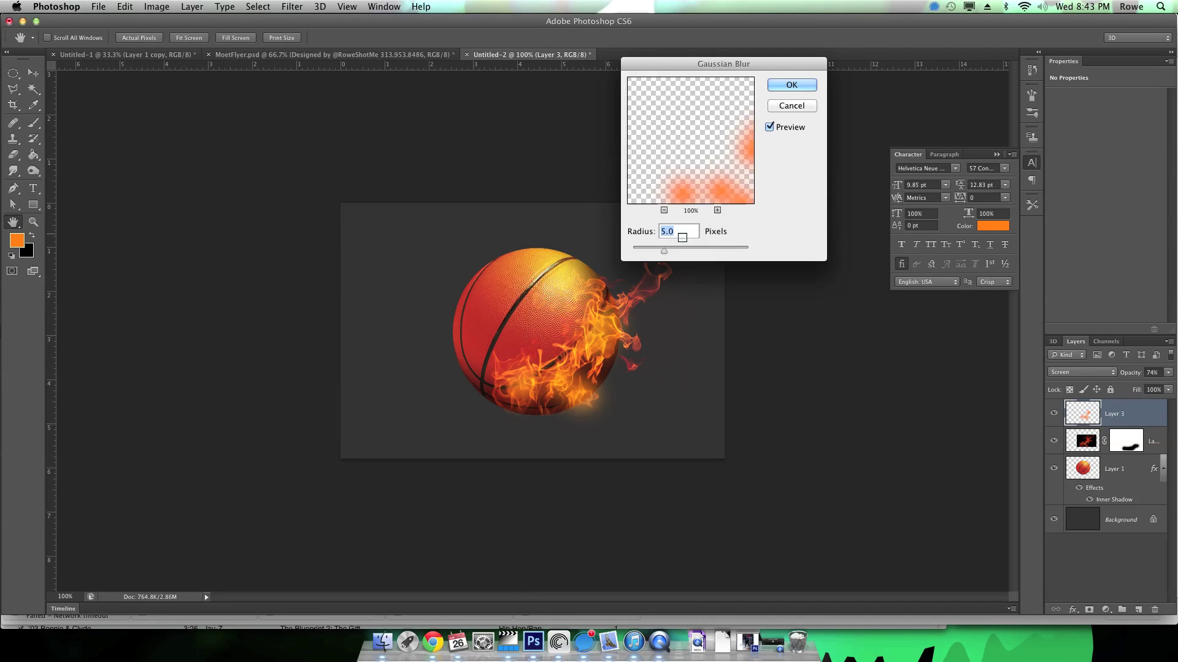
{"action": "left_click_drag", "start_coordinate": [674, 248], "coordinate": [698, 253]}
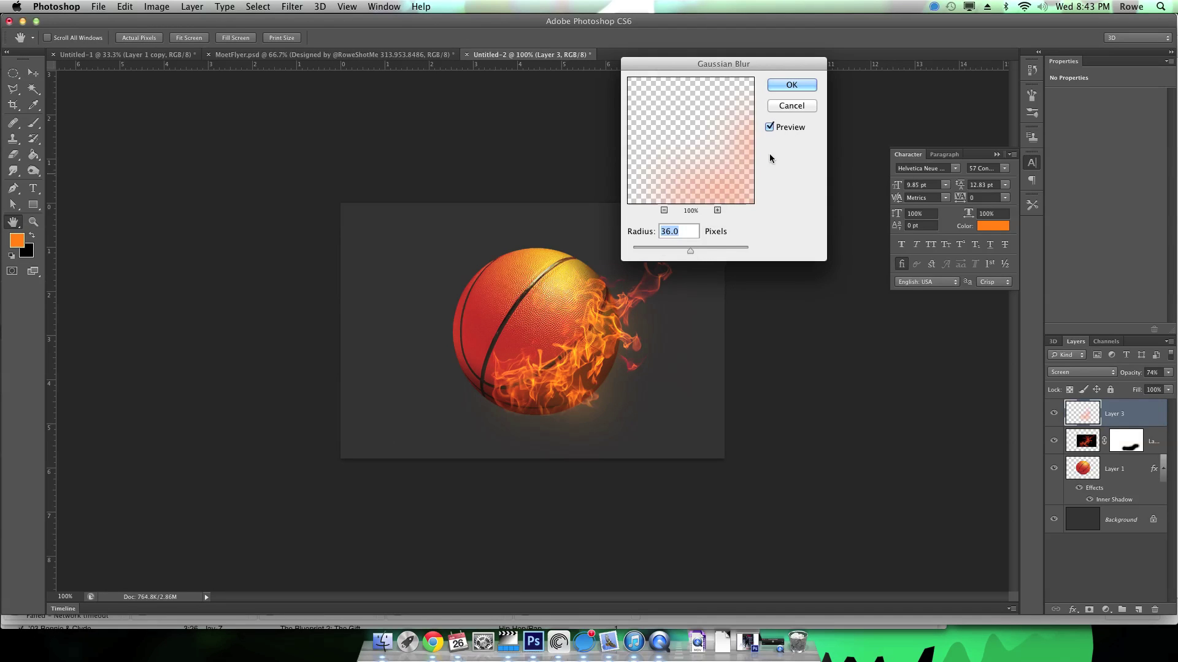
{"action": "left_click", "coordinate": [792, 86]}
{"action": "left_click_drag", "start_coordinate": [1128, 372], "coordinate": [1151, 376]}
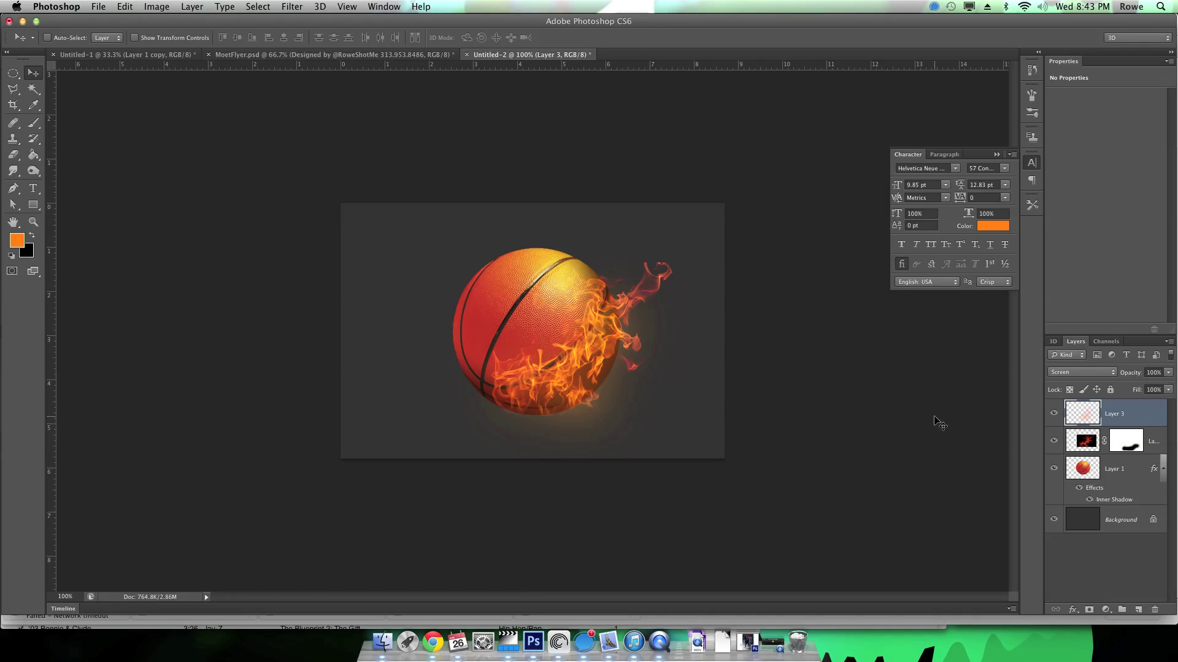
Step: Duplicate the glow as Layer 3 copy, then select the flame layer
{"action": "key", "text": "ctrl+j"}
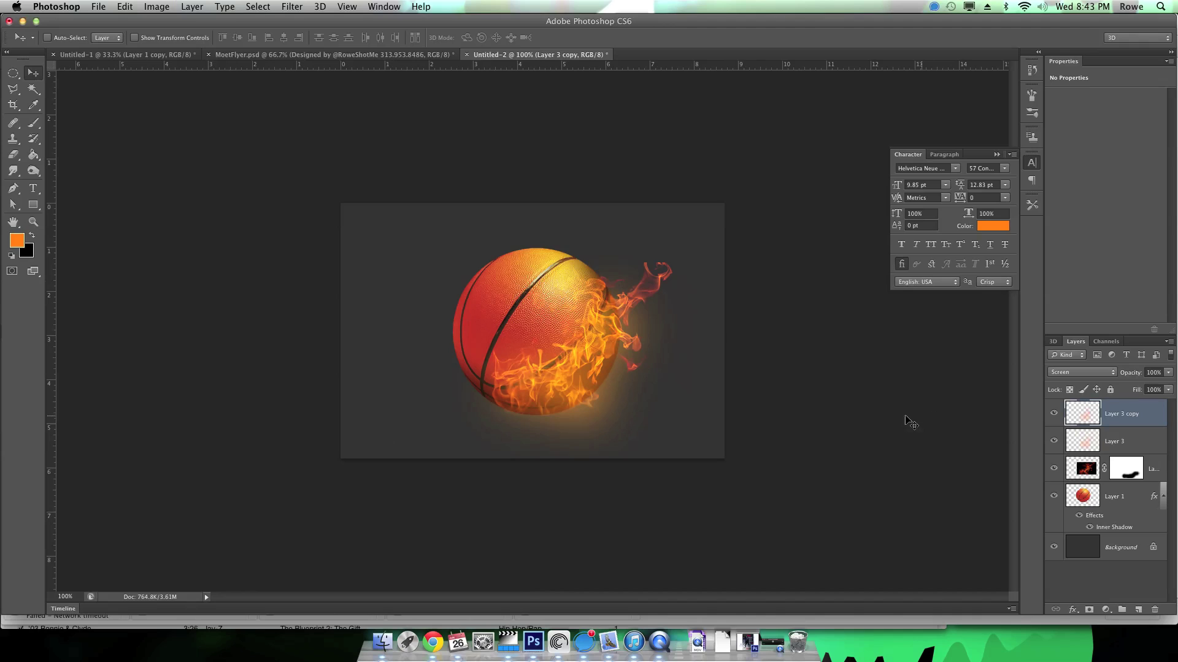
{"action": "left_click", "coordinate": [1148, 443], "text": "shift"}
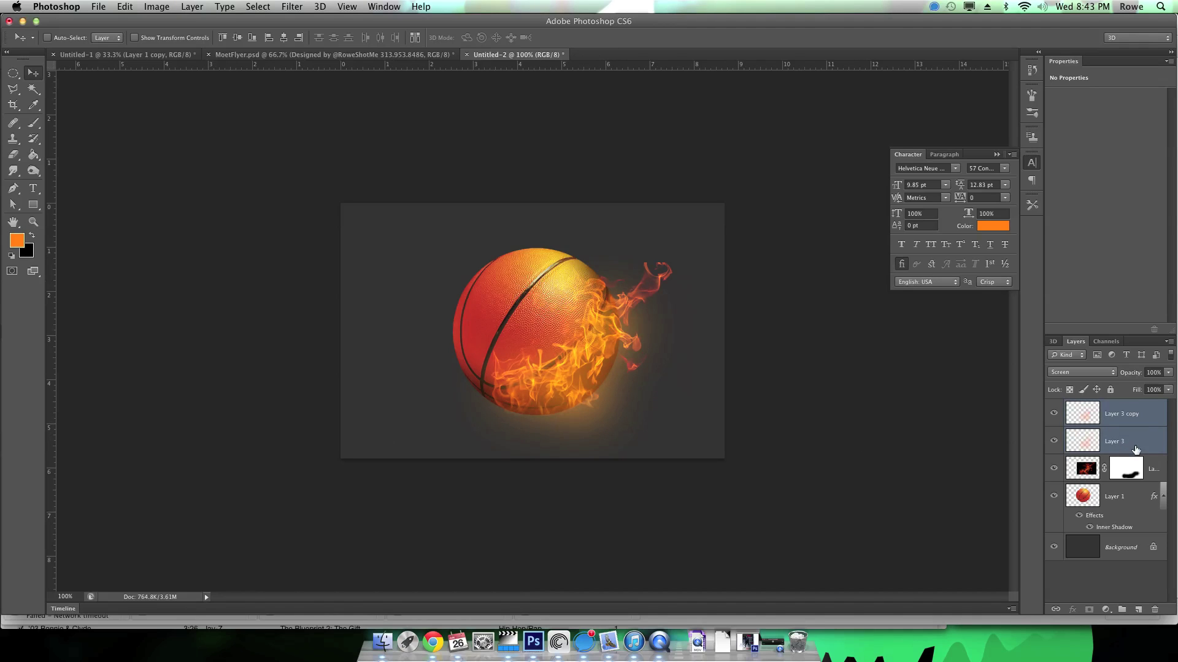
{"action": "left_click", "coordinate": [1153, 470]}
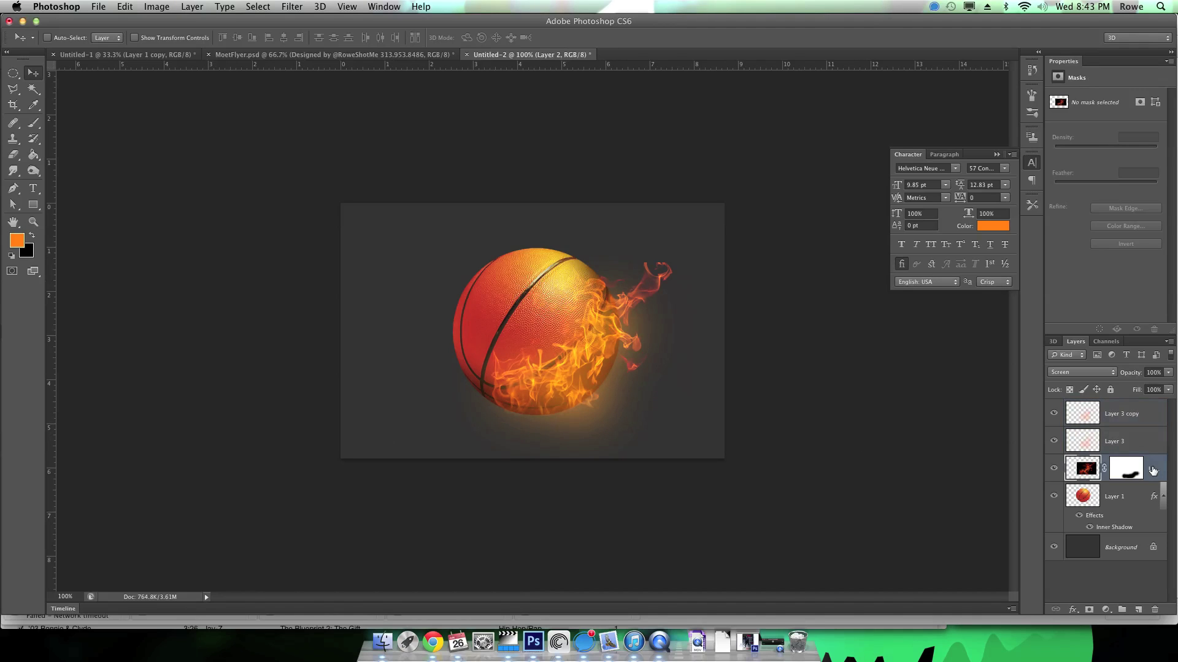
Step: Select the basketball layer, Layer 1, and add a Bevel & Emboss effect
{"action": "left_click", "coordinate": [1130, 509]}
{"action": "right_click", "coordinate": [1132, 501]}
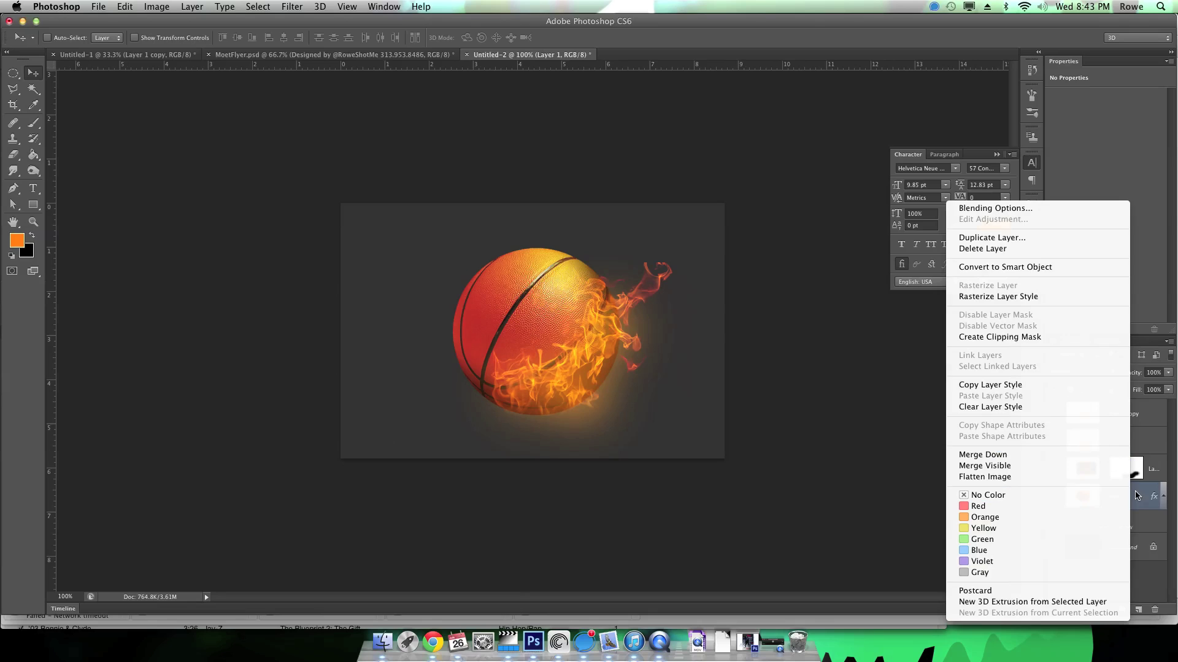
{"action": "left_click", "coordinate": [1136, 495]}
{"action": "left_click", "coordinate": [1066, 612]}
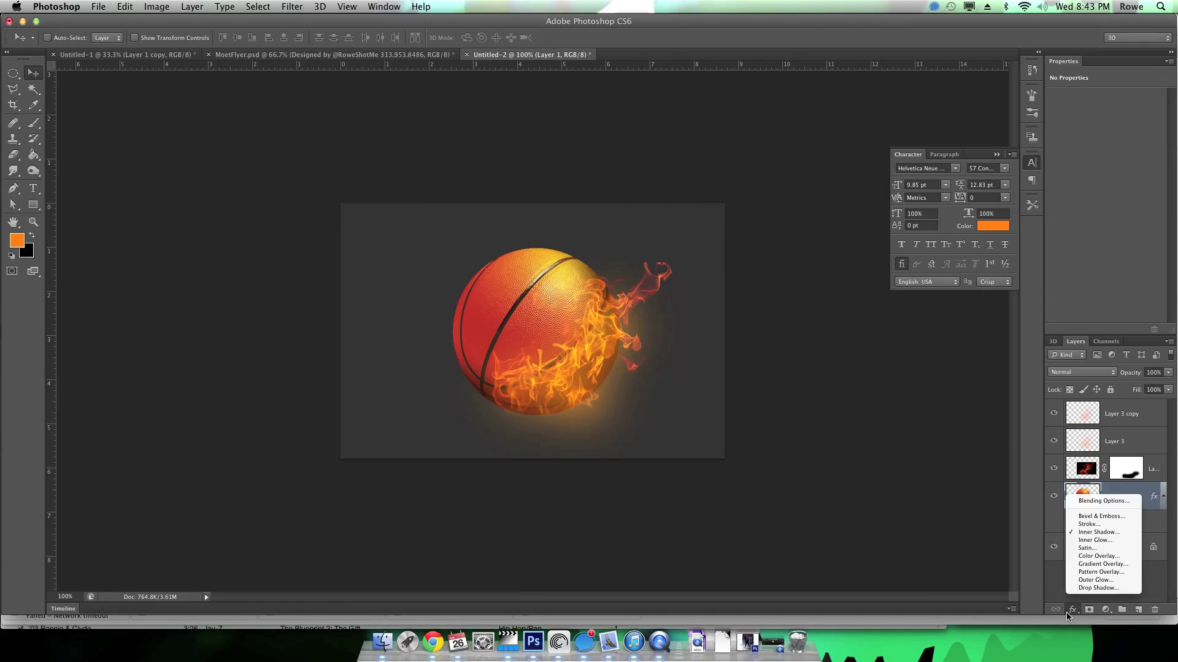
{"action": "left_click", "coordinate": [1089, 518]}
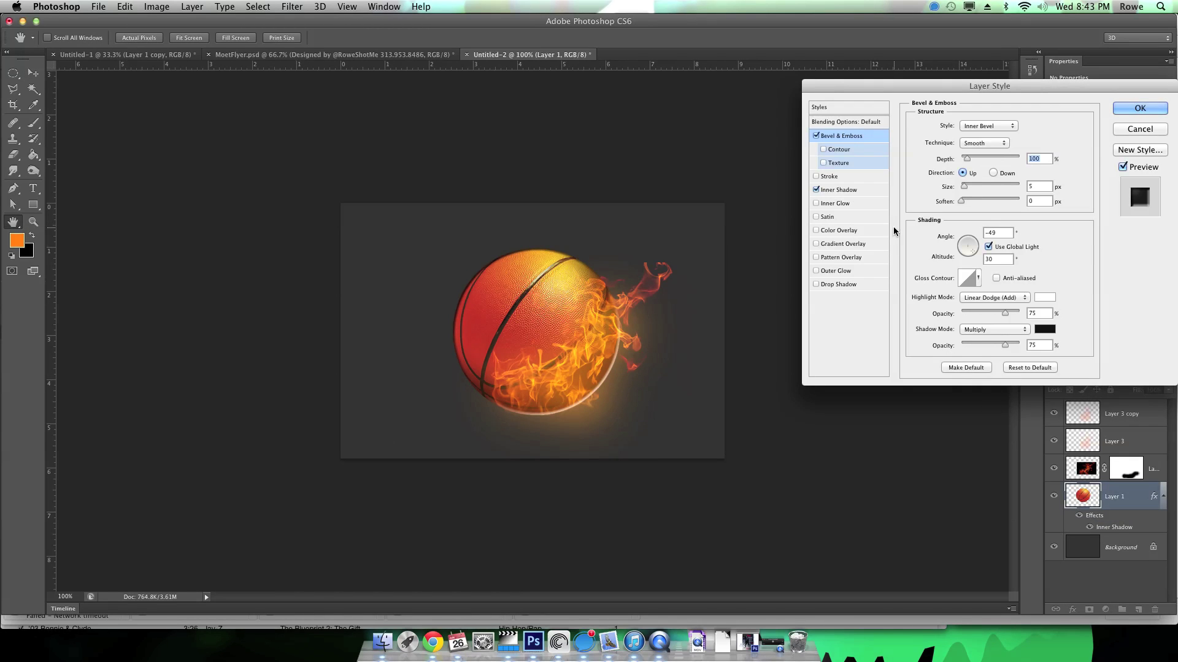
Step: Set the bevel shadow to white in Screen mode, lower its opacities, and reduce depth to 43
{"action": "left_click", "coordinate": [1016, 333]}
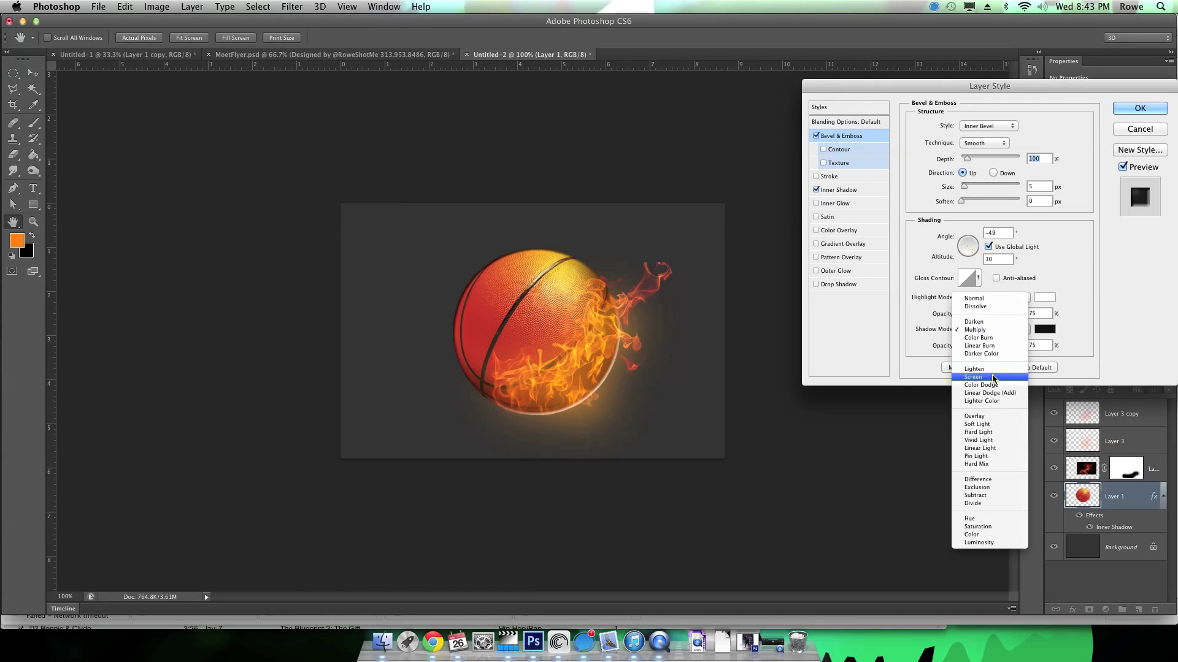
{"action": "left_click", "coordinate": [993, 377]}
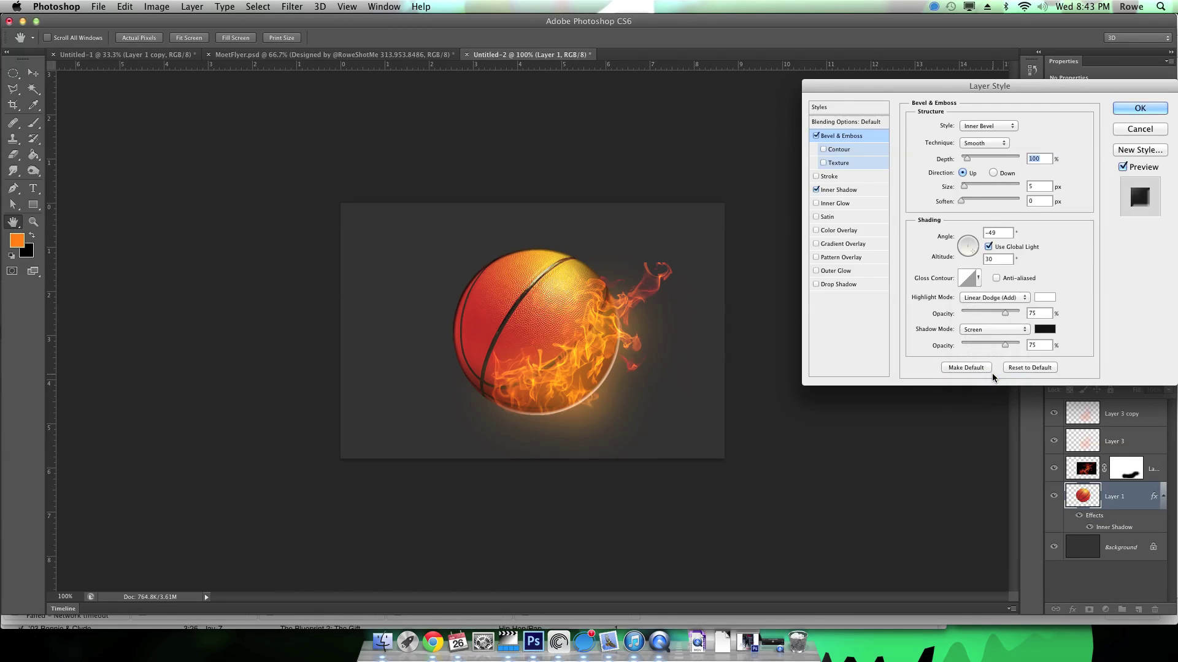
{"action": "left_click", "coordinate": [1042, 331]}
{"action": "left_click_drag", "start_coordinate": [753, 288], "coordinate": [682, 179]}
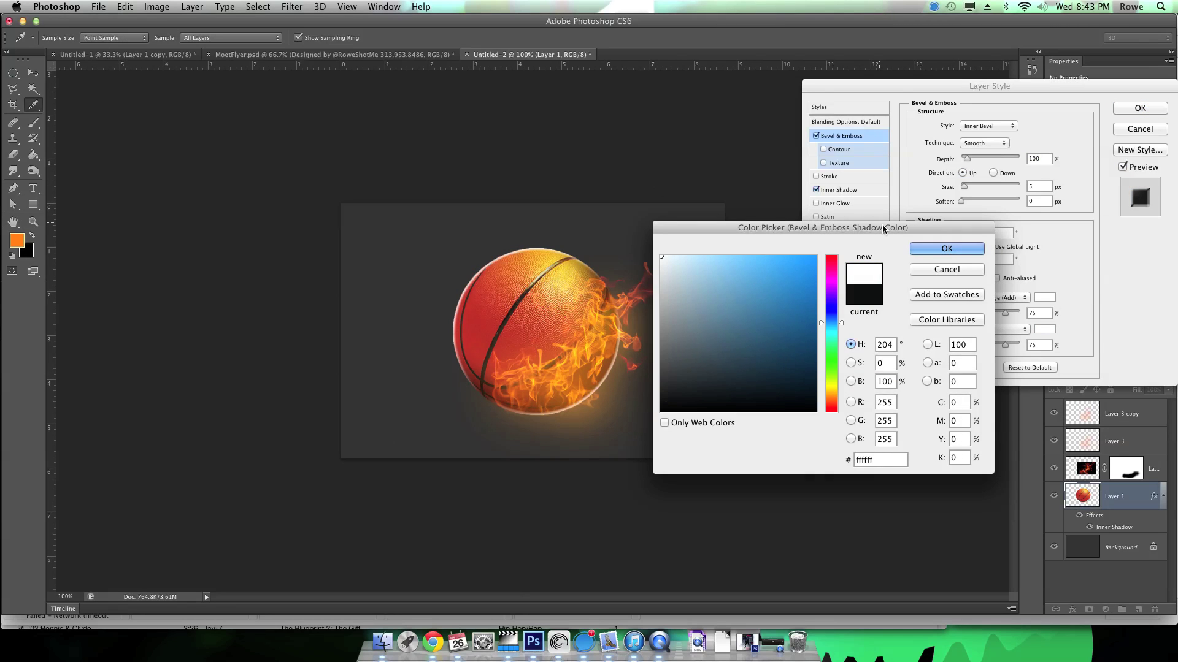
{"action": "left_click", "coordinate": [978, 249]}
{"action": "left_click", "coordinate": [975, 342]}
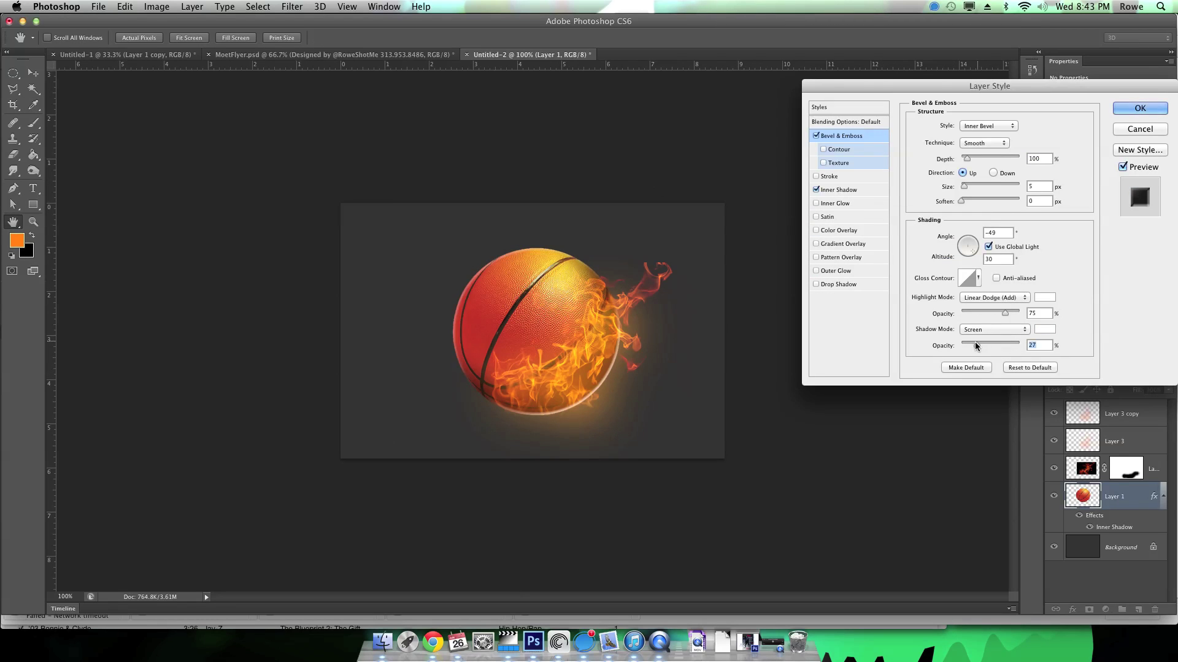
{"action": "mouse_move", "coordinate": [974, 341]}
{"action": "left_mouse_down"}
{"action": "mouse_move", "coordinate": [971, 314]}
{"action": "mouse_move", "coordinate": [958, 315]}
{"action": "mouse_move", "coordinate": [987, 344]}
{"action": "left_mouse_up"}
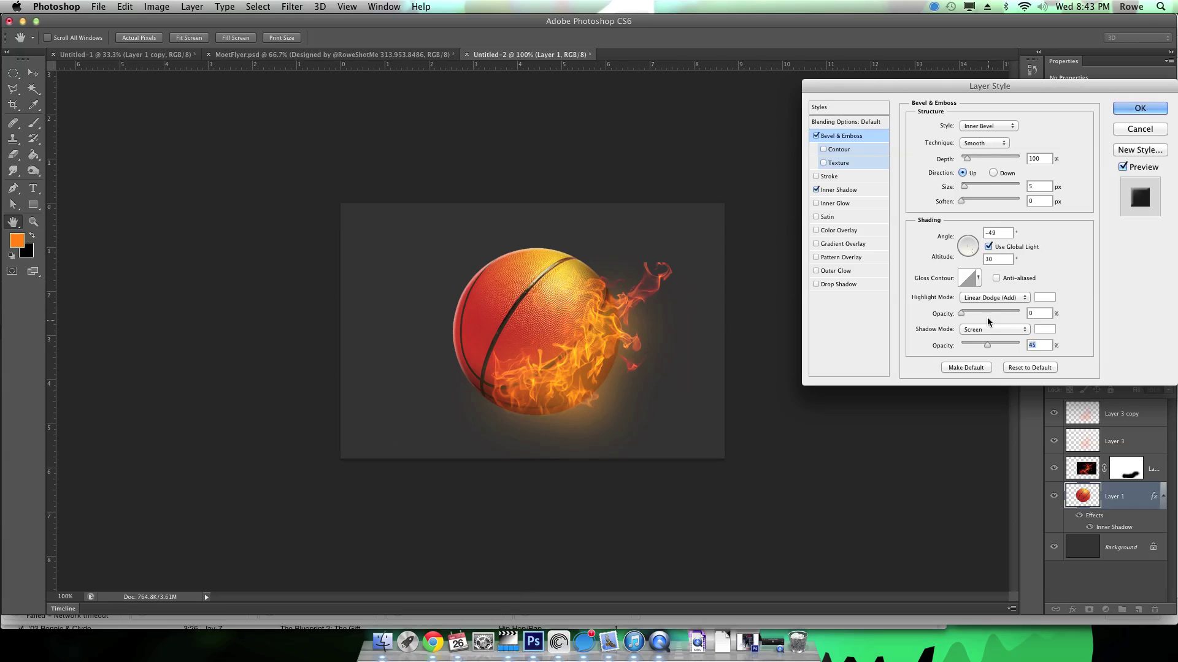
{"action": "left_click_drag", "start_coordinate": [966, 158], "coordinate": [964, 161]}
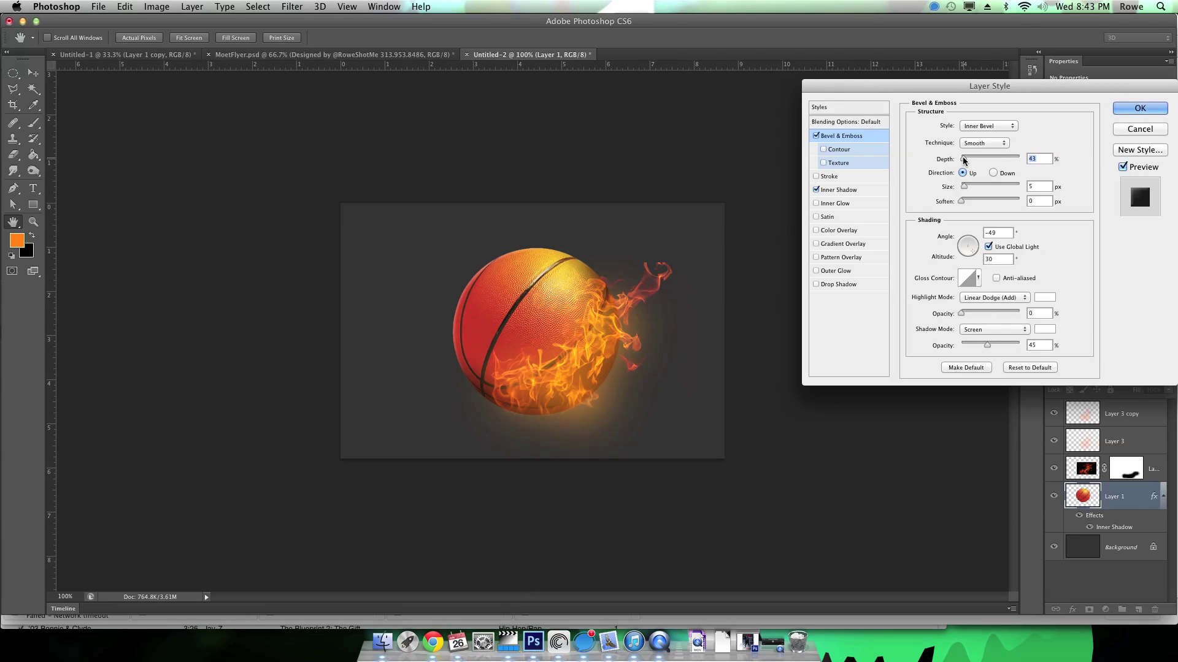
Step: Add a drop shadow with size 57 and opacity 32, then apply the layer style
{"action": "left_click", "coordinate": [822, 284]}
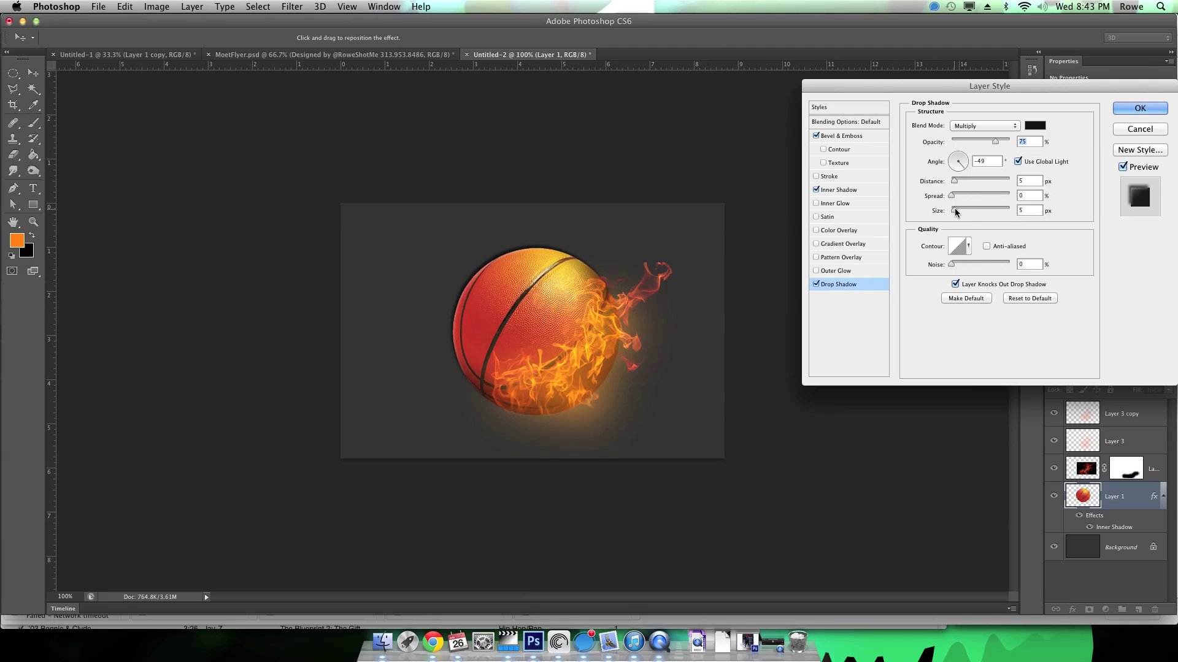
{"action": "left_click_drag", "start_coordinate": [955, 211], "coordinate": [967, 208]}
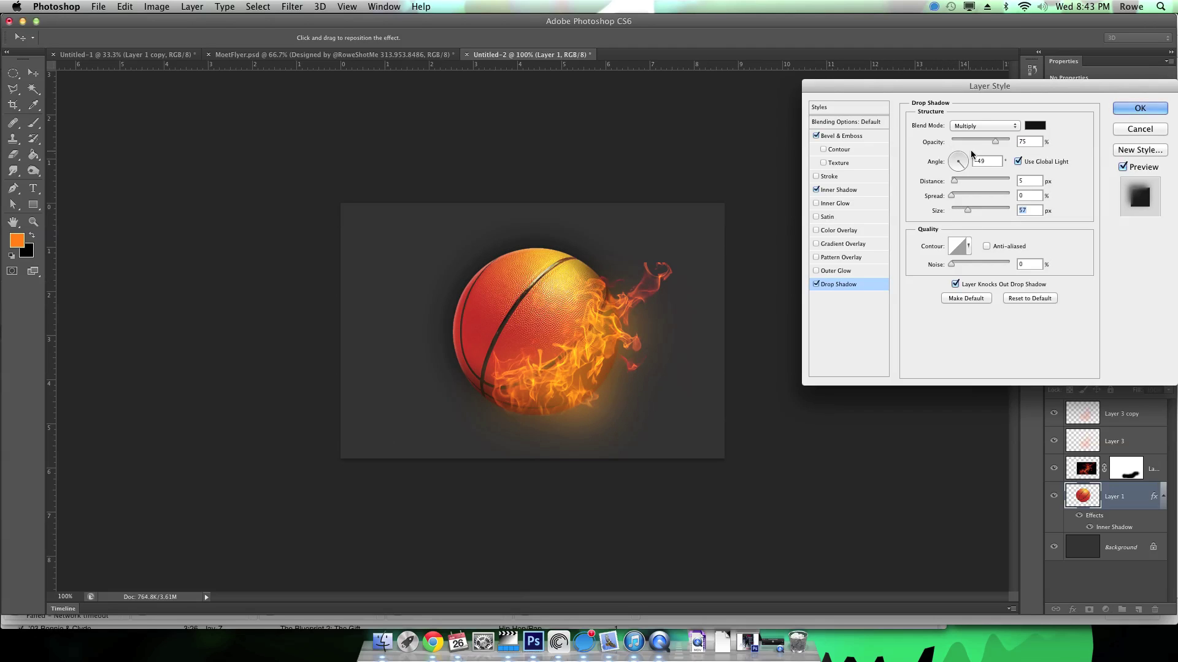
{"action": "left_click_drag", "start_coordinate": [972, 140], "coordinate": [969, 139]}
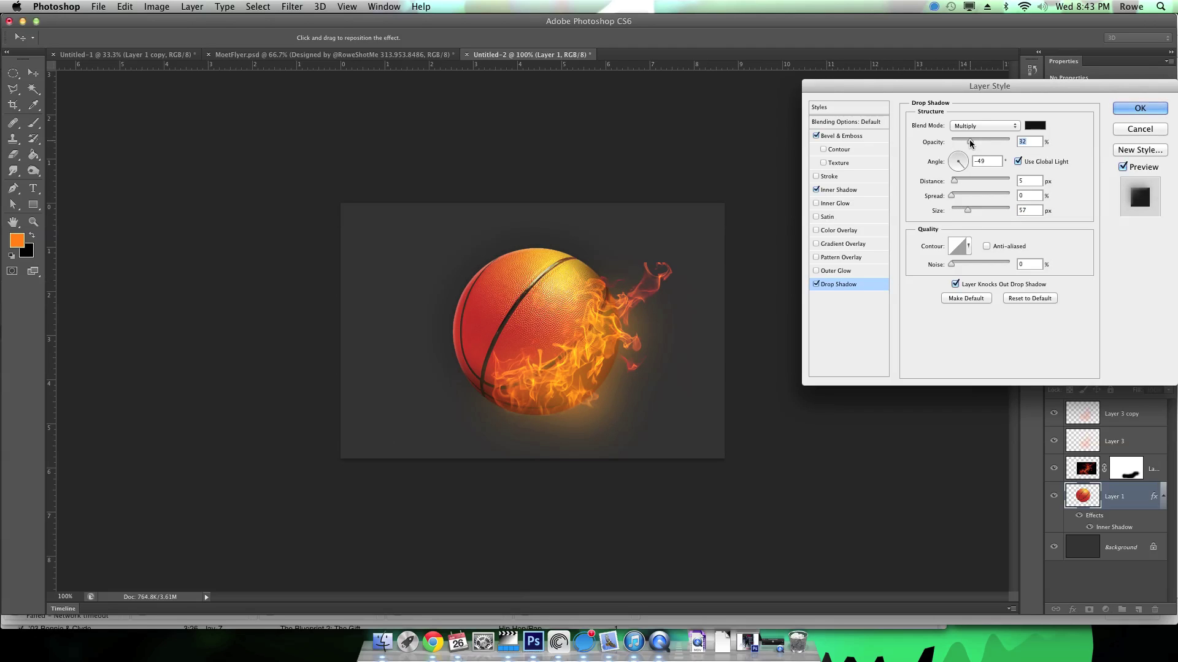
{"action": "key", "text": "Return"}
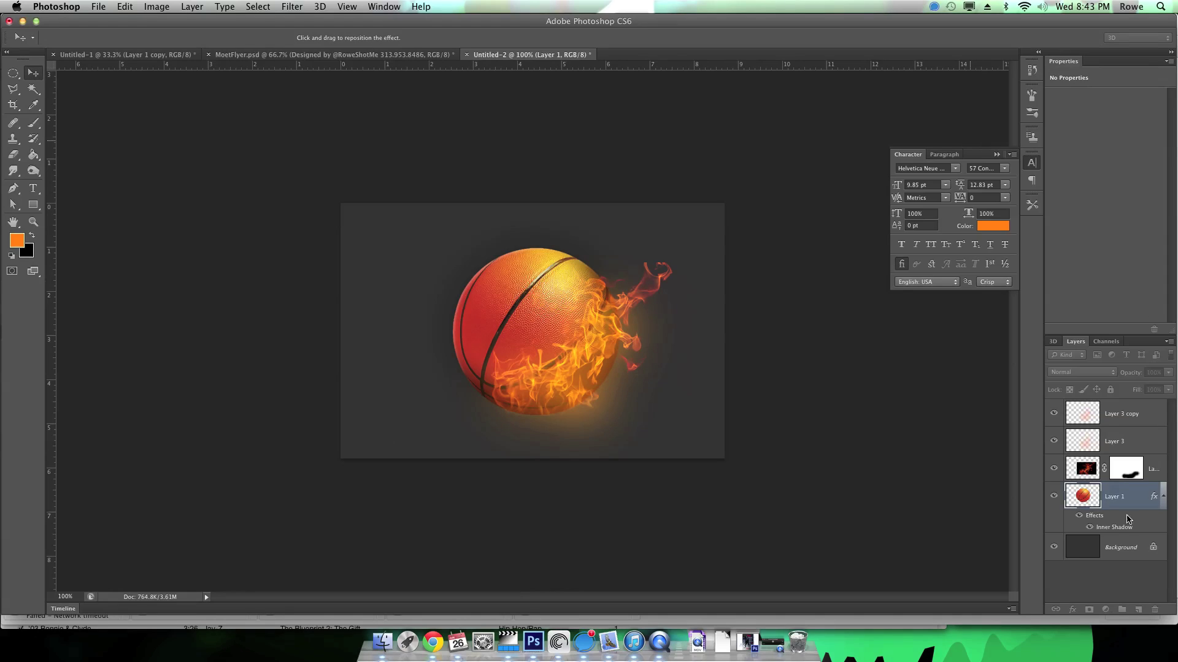
Step: Duplicate the masked flame layer to Layer 2 copy, then hide the ball's inner shadow to compare
{"action": "left_click", "coordinate": [1149, 473]}
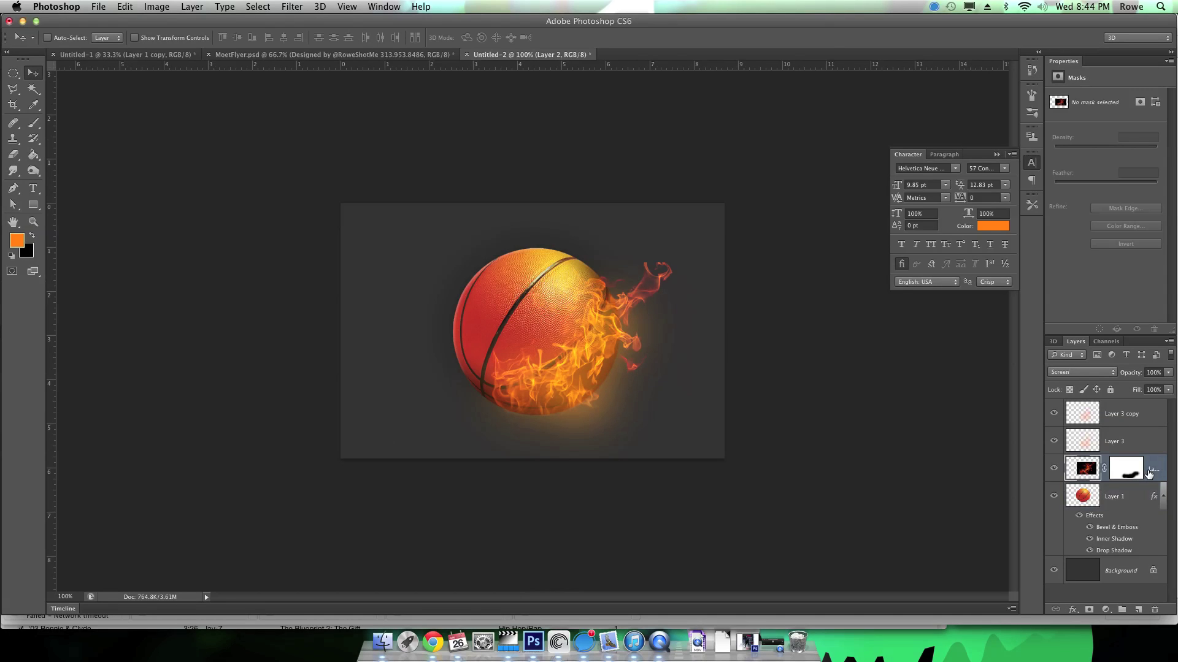
{"action": "key", "text": "super+j"}
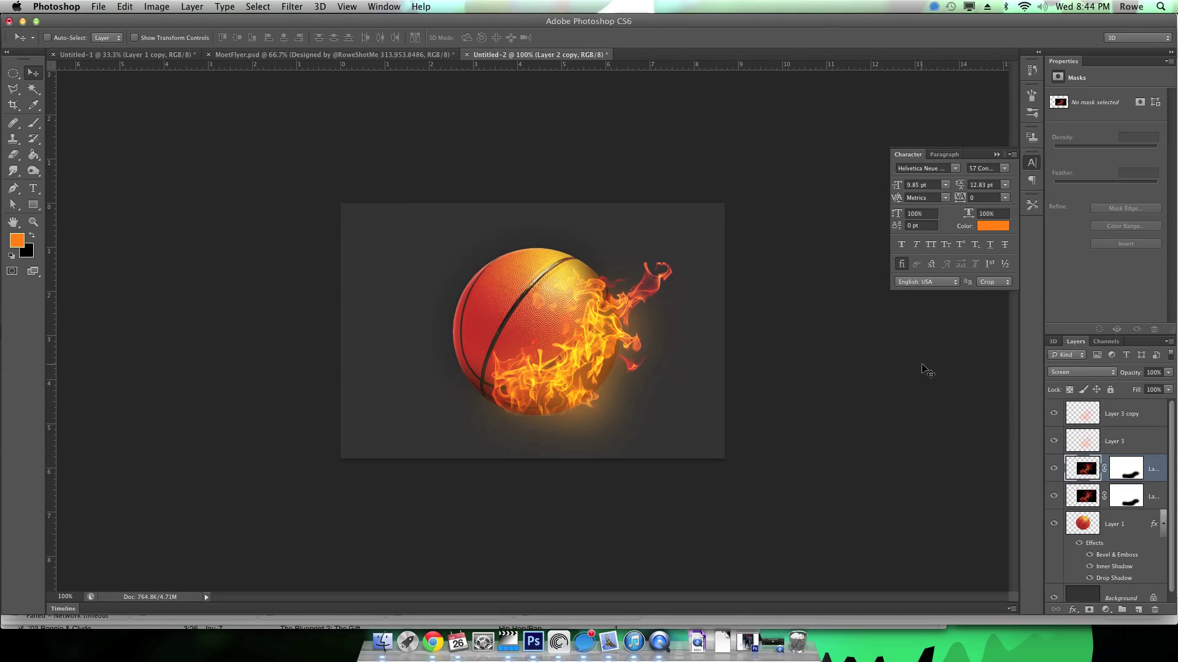
{"action": "left_click", "coordinate": [1118, 523]}
{"action": "left_click", "coordinate": [1090, 567]}
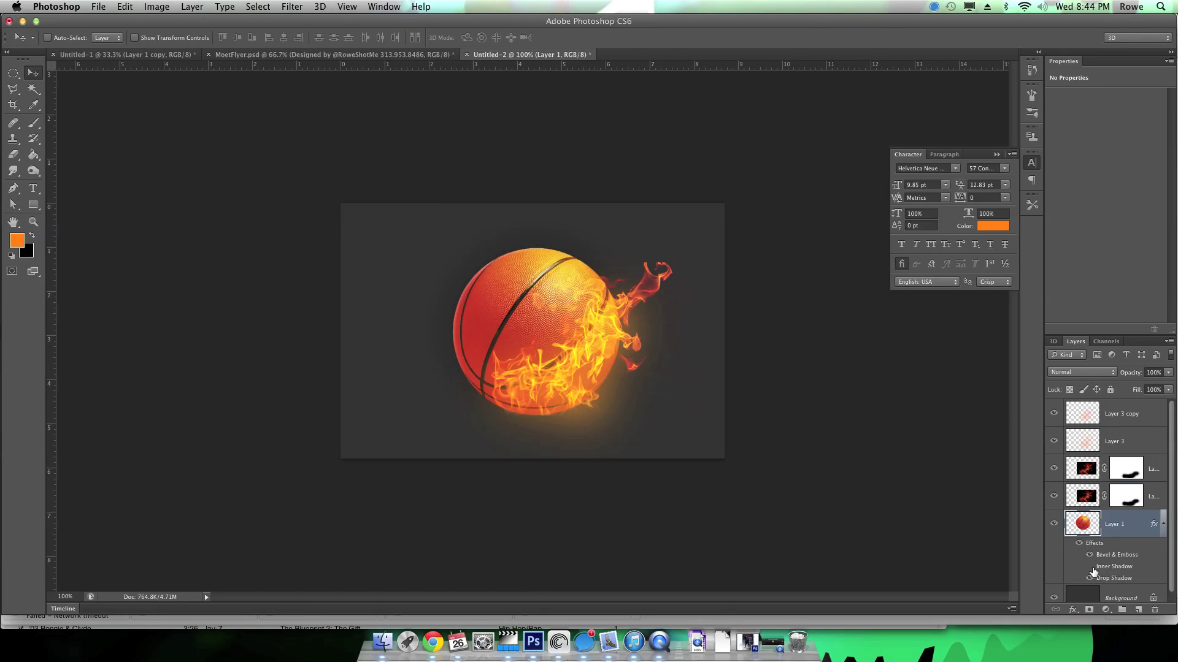
Step: Turn the inner shadow back on and toggle Layer 3 copy and the flame layer to compare
{"action": "left_click", "coordinate": [1091, 568]}
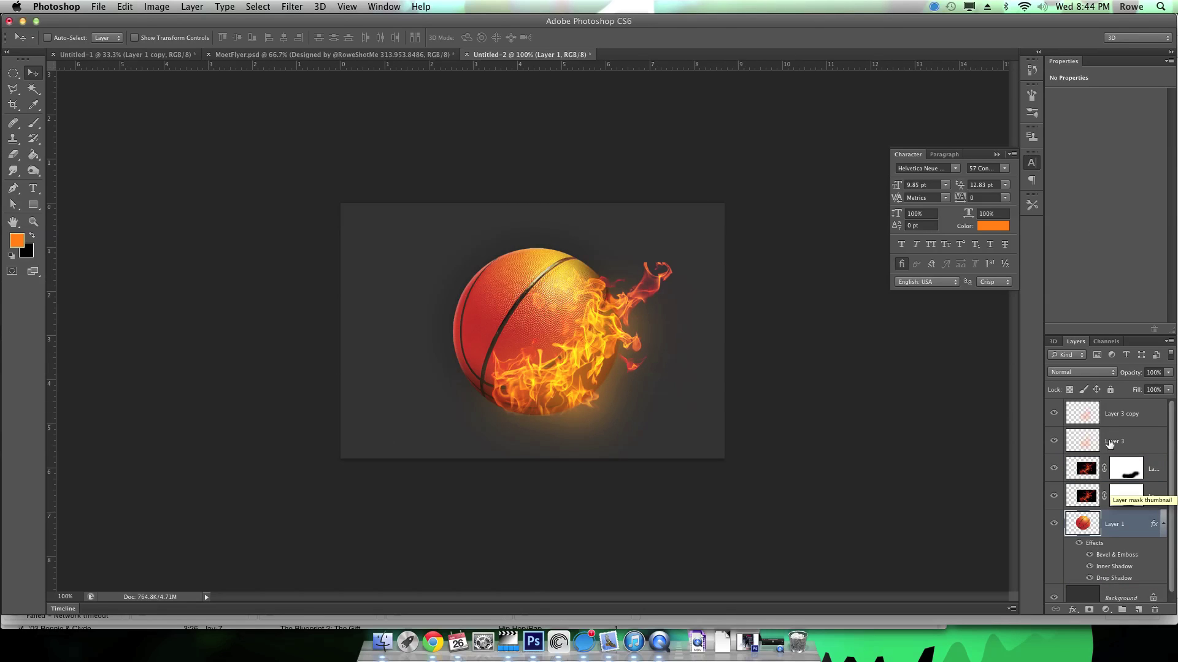
{"action": "left_click", "coordinate": [1054, 415]}
{"action": "left_click", "coordinate": [1054, 414]}
{"action": "scroll", "coordinate": [1122, 498], "scroll_direction": "down", "scroll_amount": 1}
{"action": "left_click", "coordinate": [1054, 460]}
{"action": "left_click", "coordinate": [1054, 461]}
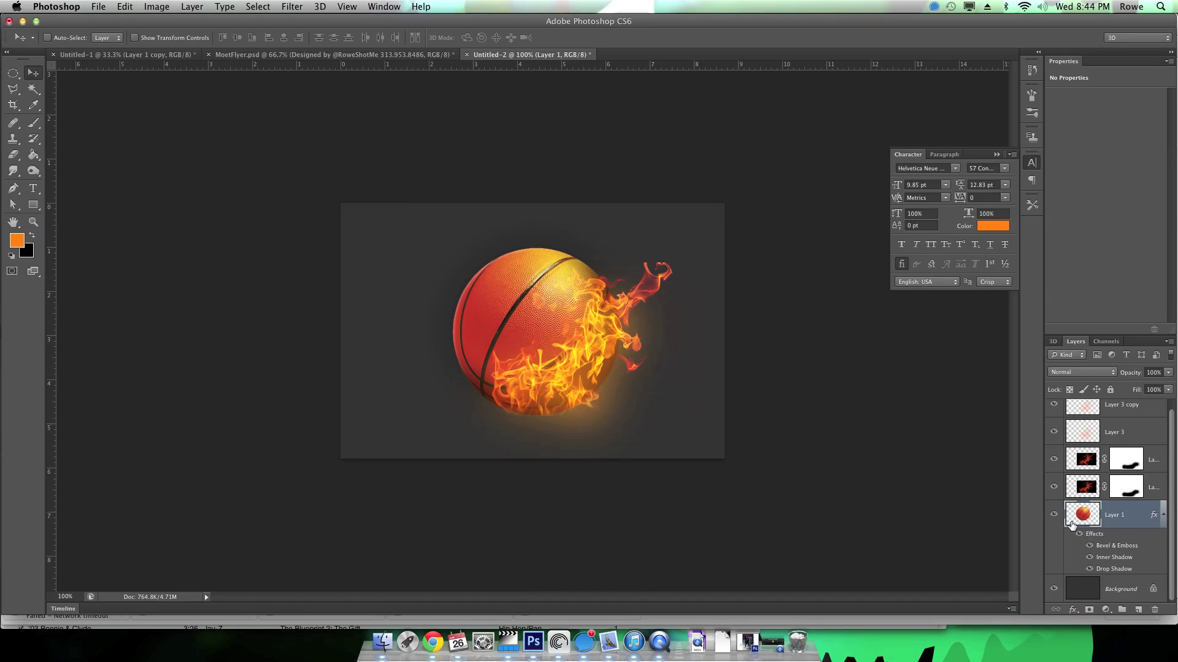
Step: Rotate the basketball around its centre with Free Transform, then select Layer 3 copy
{"action": "key", "text": "super+t"}
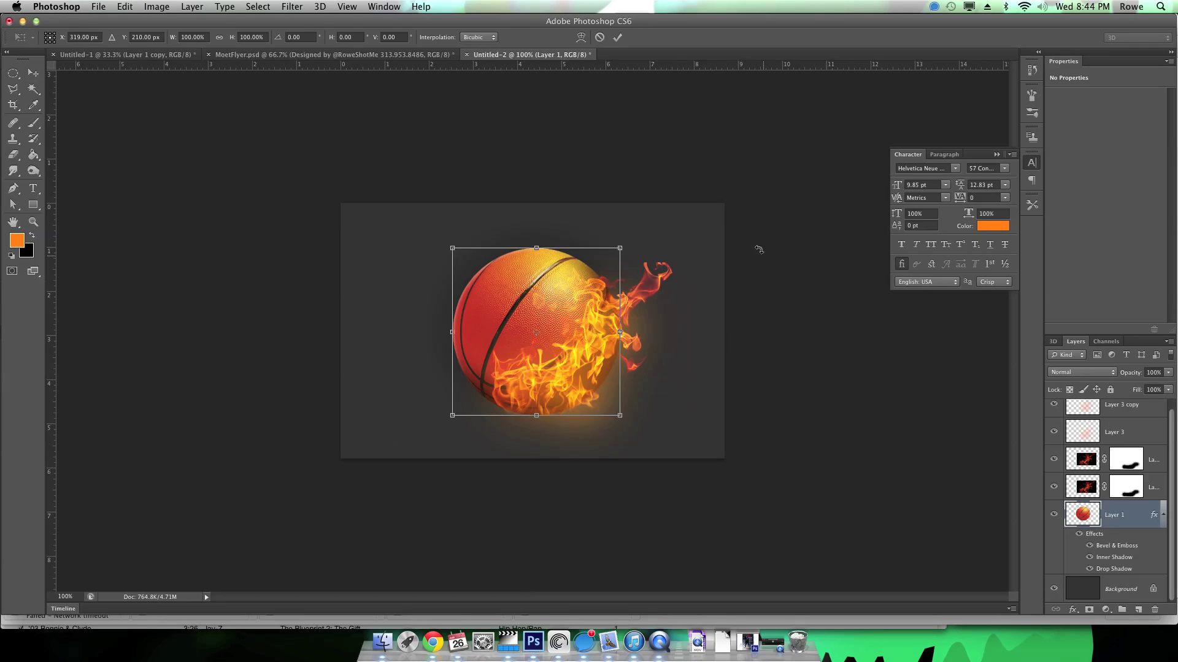
{"action": "left_click_drag", "start_coordinate": [737, 233], "coordinate": [538, 371]}
{"action": "key", "text": "Return"}
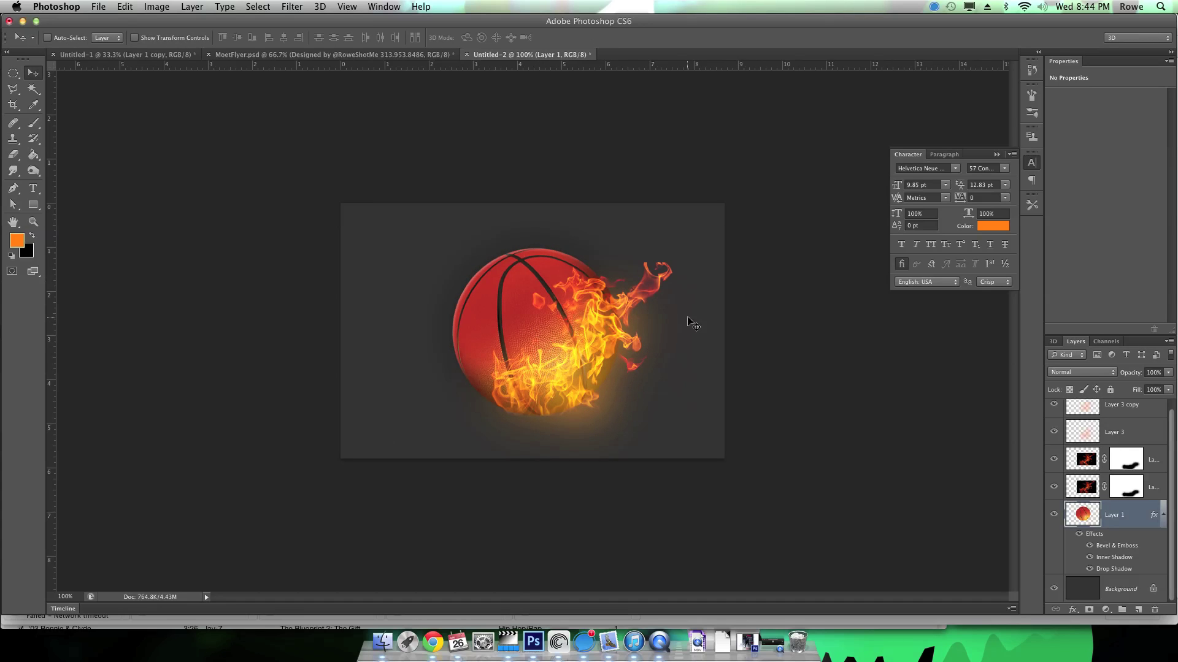
{"action": "scroll", "coordinate": [1160, 456], "scroll_direction": "up", "scroll_amount": 1}
{"action": "left_click", "coordinate": [1120, 408]}
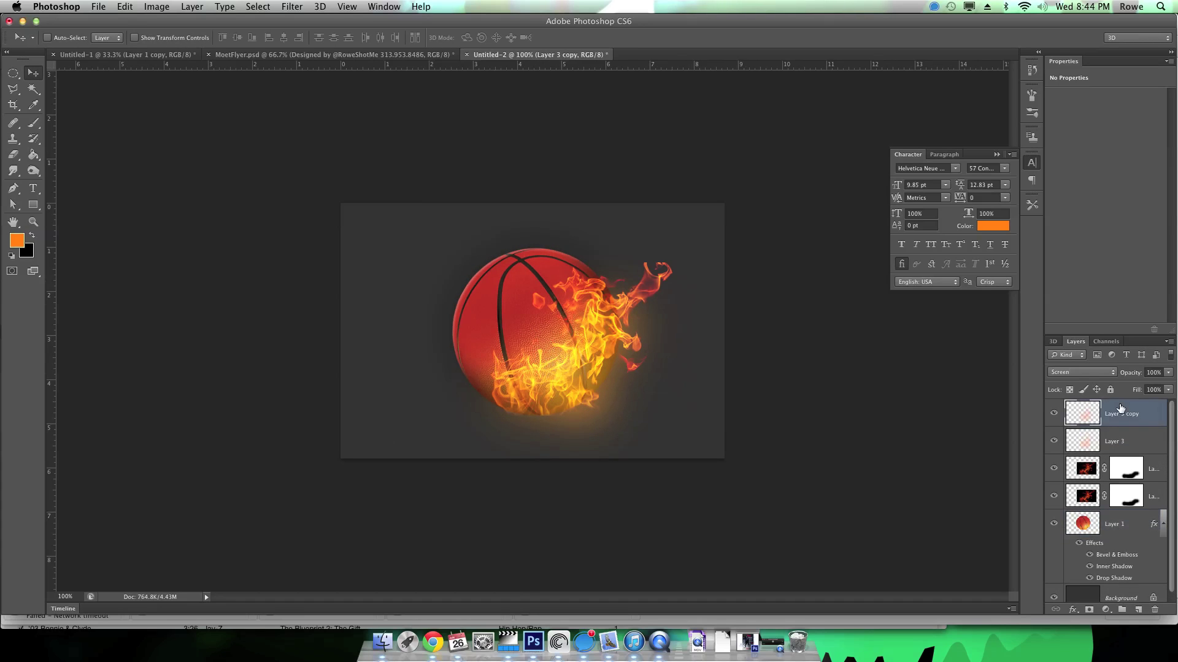
Step: Move the ball's inner shadow to angle -41 and distance 82
{"action": "double_click", "coordinate": [1109, 566]}
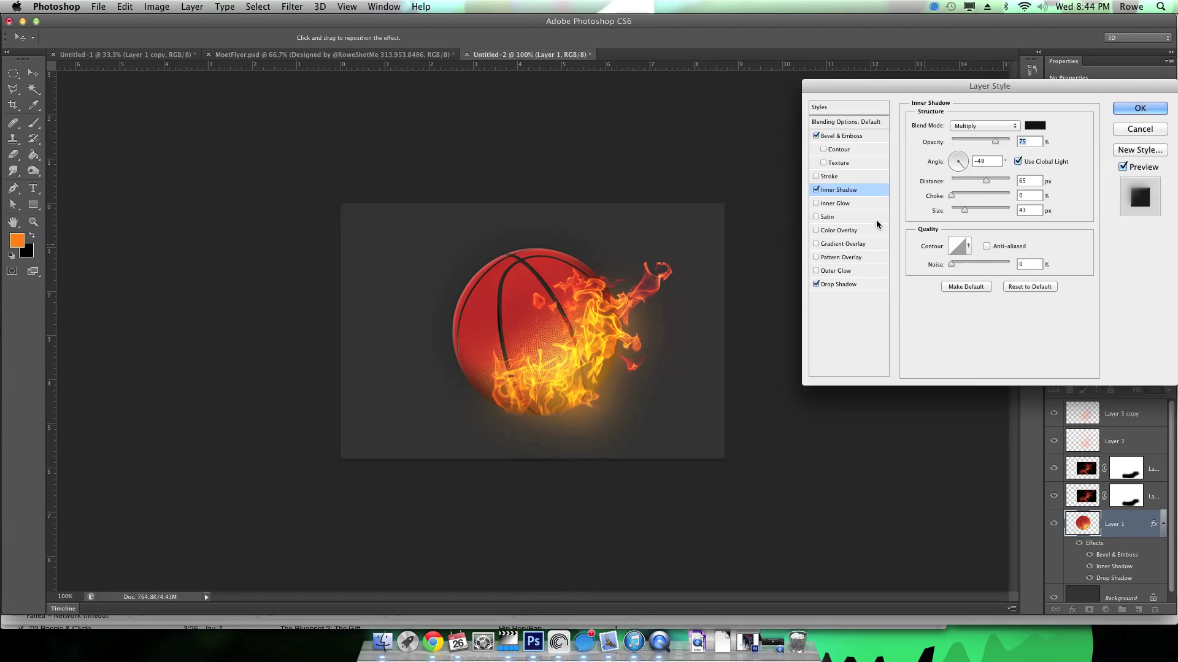
{"action": "mouse_move", "coordinate": [528, 251]}
{"action": "left_mouse_down"}
{"action": "mouse_move", "coordinate": [562, 293]}
{"action": "mouse_move", "coordinate": [556, 269]}
{"action": "mouse_move", "coordinate": [561, 288]}
{"action": "left_mouse_up"}
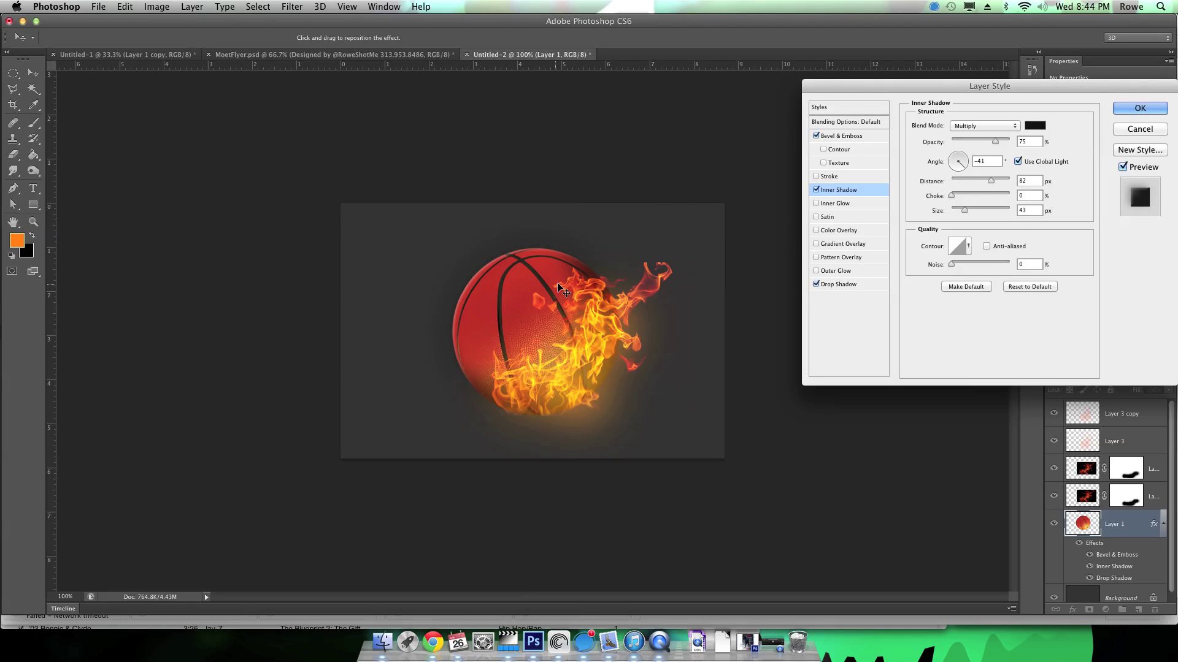
{"action": "key", "text": "Return"}
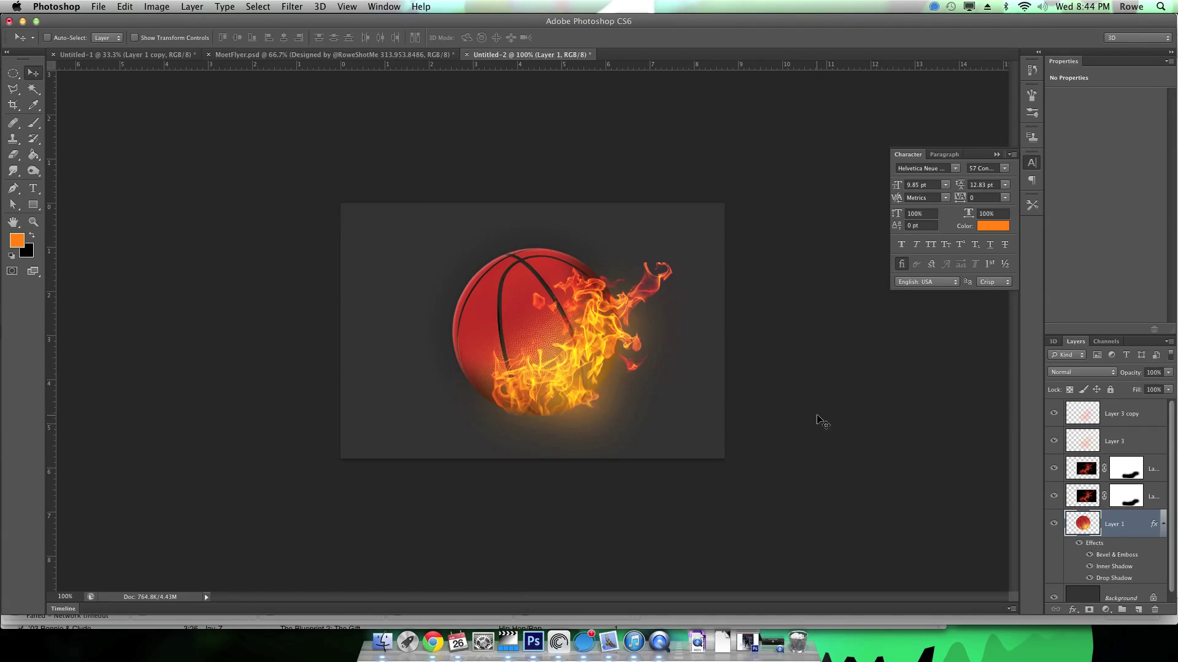
Step: Raise the basketball's brightness to 17 with Brightness/Contrast
{"action": "key", "text": "super+shift+b"}
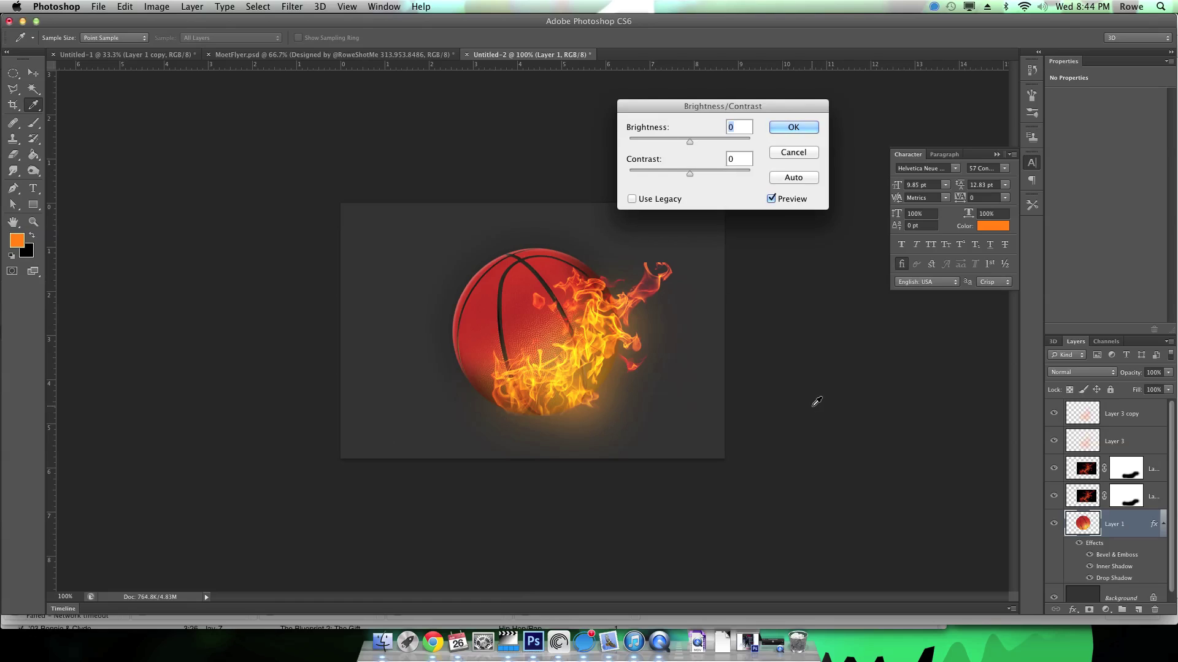
{"action": "left_click_drag", "start_coordinate": [642, 120], "coordinate": [655, 135]}
{"action": "left_click", "coordinate": [771, 127]}
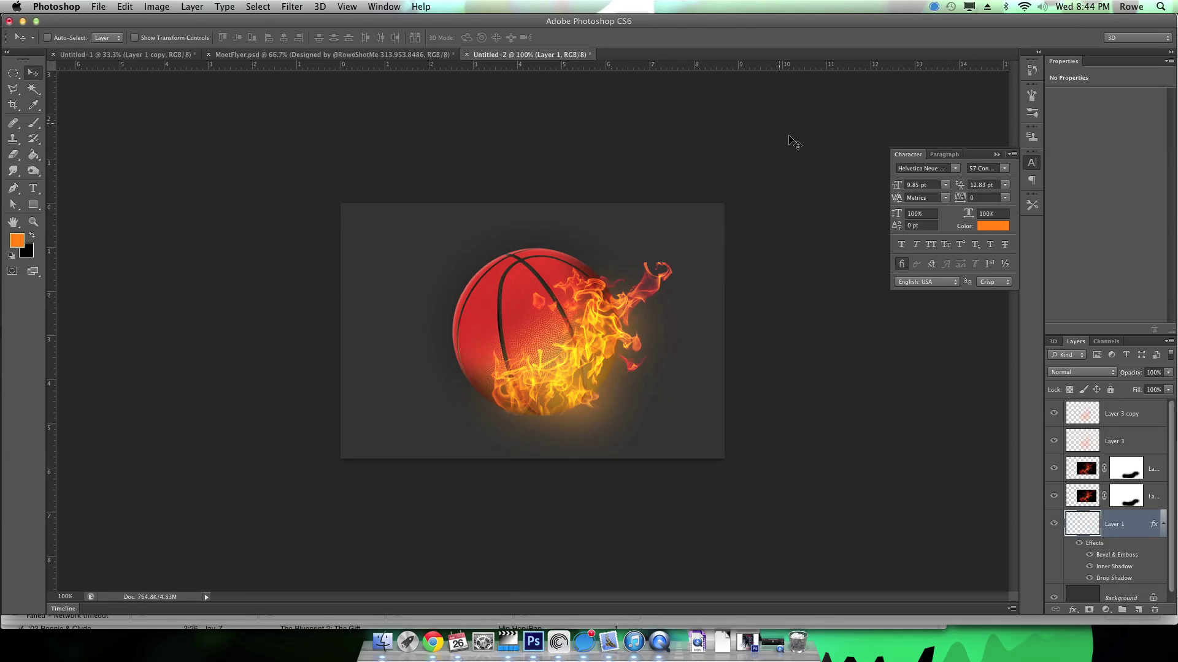
Step: Shift the basketball's hue by +5 and saturation by +19 in Hue/Saturation
{"action": "key", "text": "super+u"}
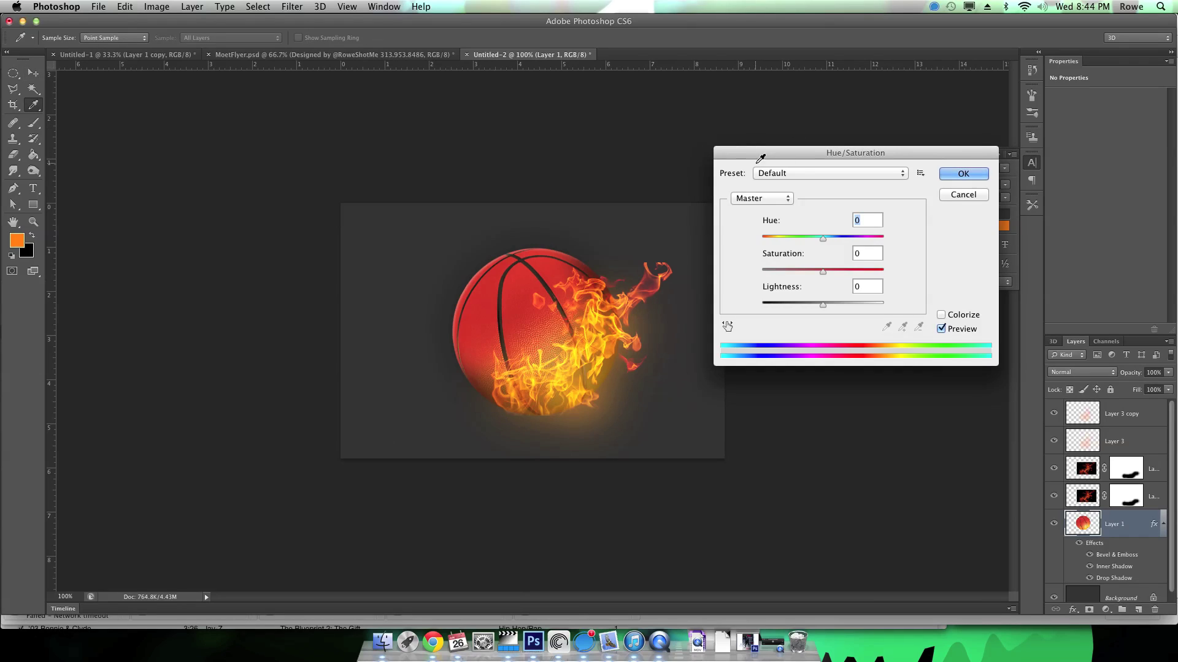
{"action": "left_click_drag", "start_coordinate": [776, 222], "coordinate": [772, 253]}
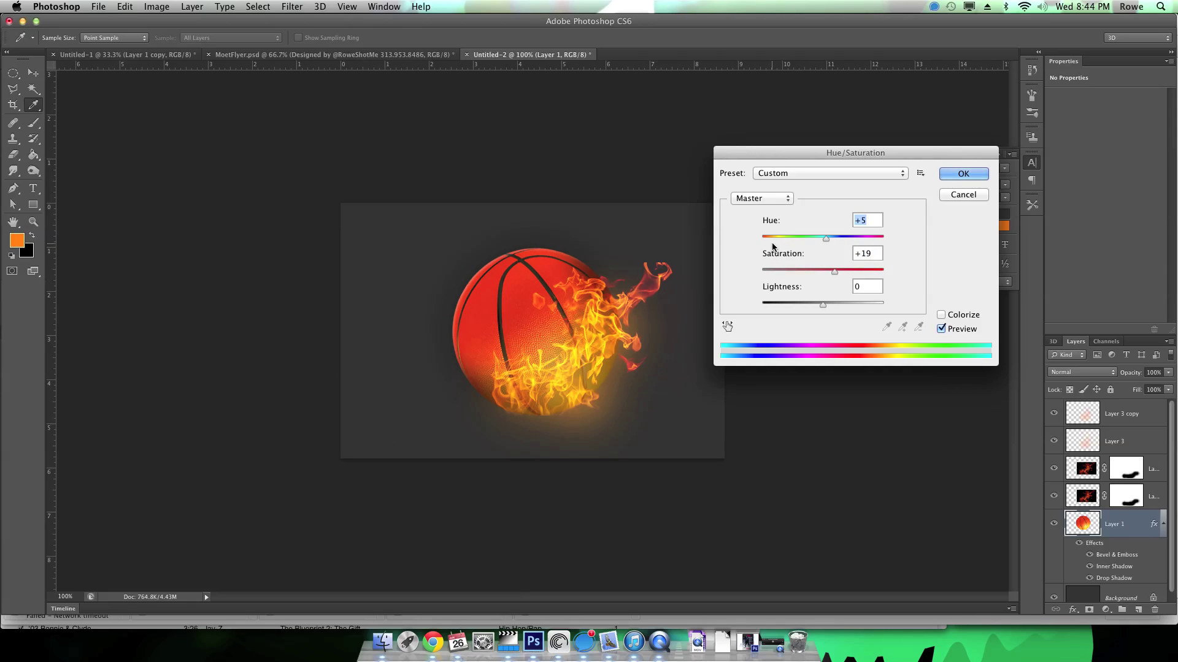
{"action": "key", "text": "Return"}
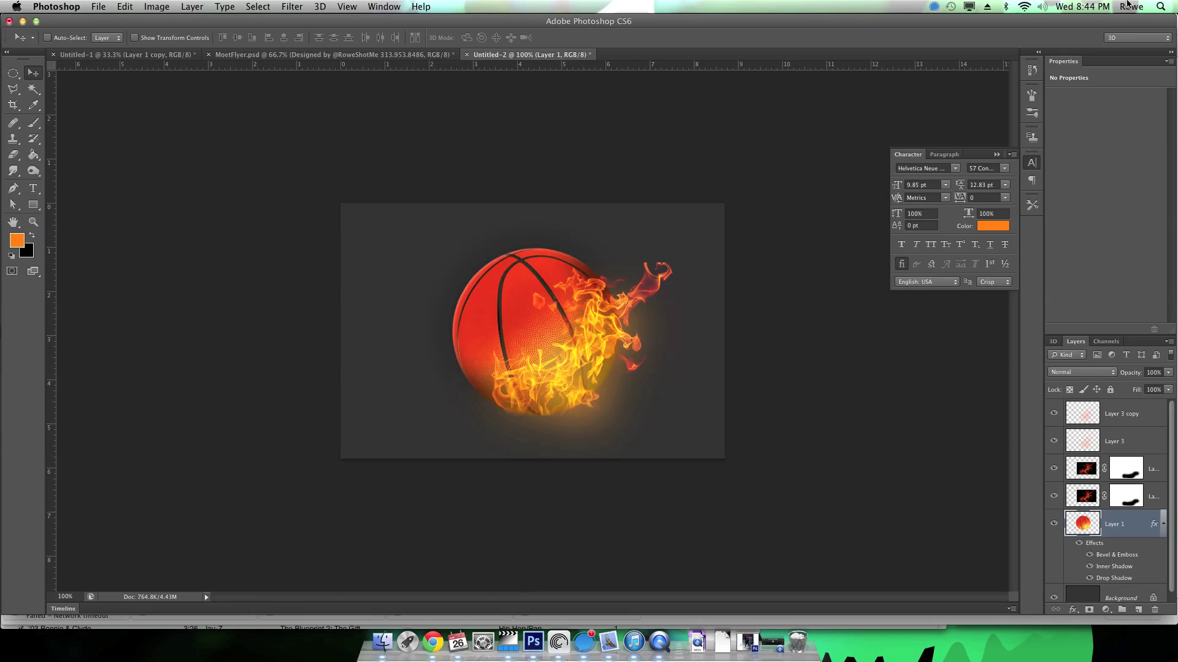
Step: Check the Background's visibility, then convert it into an editable layer named Layer 0
{"action": "scroll", "coordinate": [1104, 522], "scroll_direction": "down", "scroll_amount": 1}
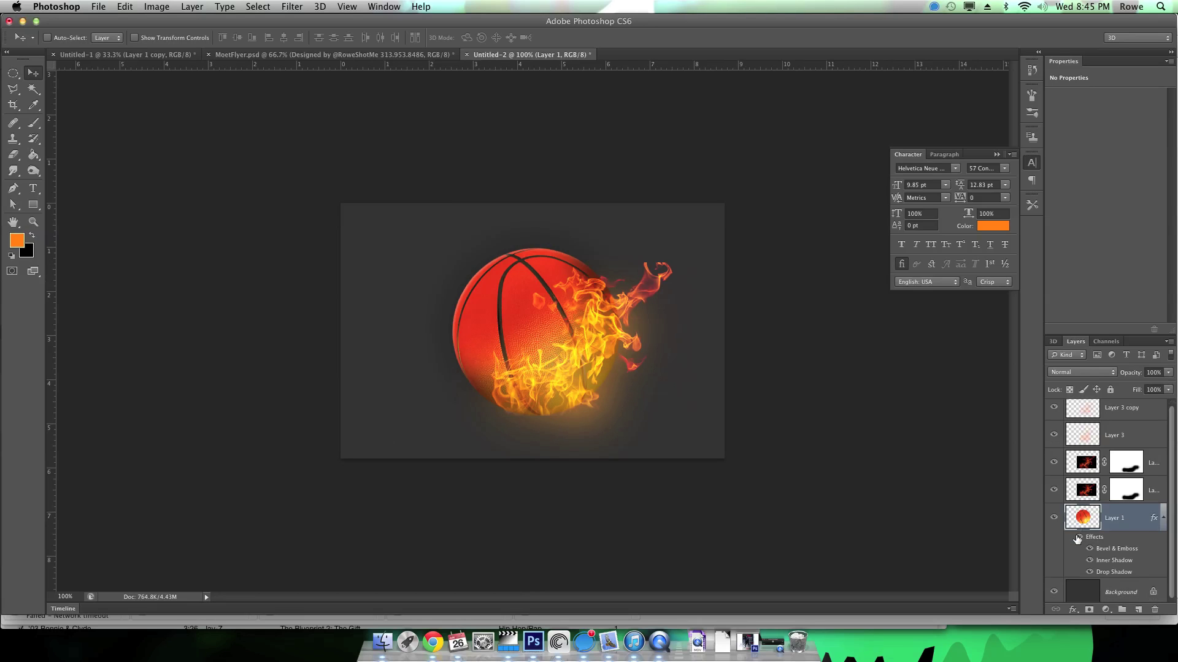
{"action": "left_click", "coordinate": [1054, 590]}
{"action": "left_click", "coordinate": [1054, 590]}
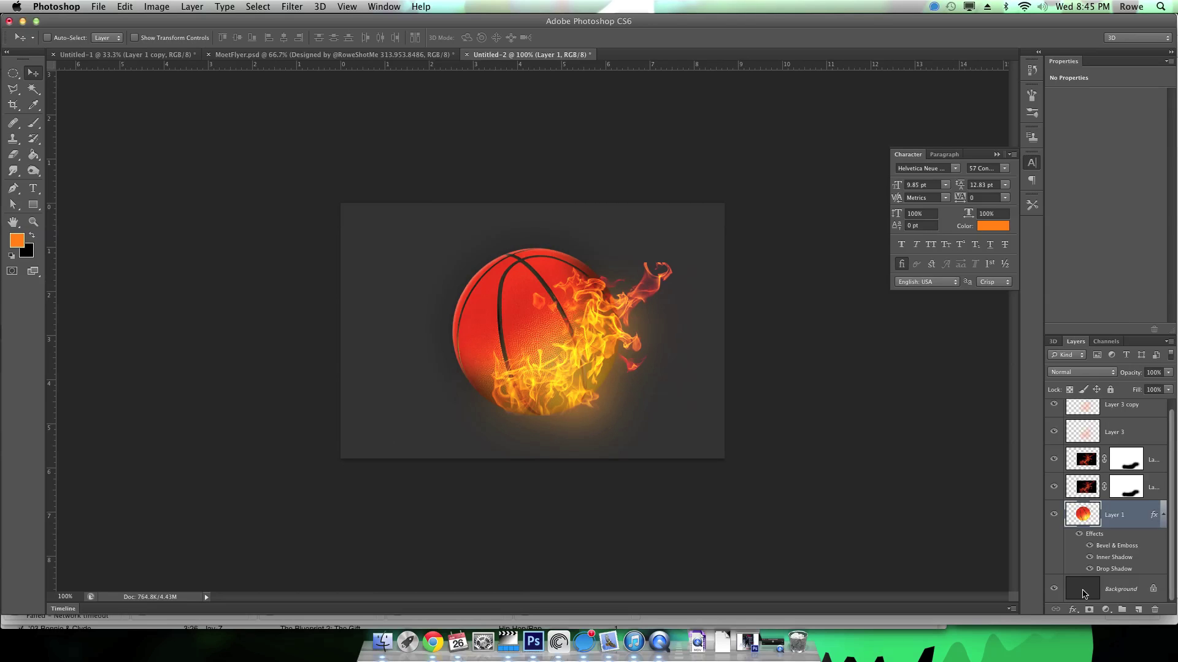
{"action": "key", "text": "alt+bracketleft"}
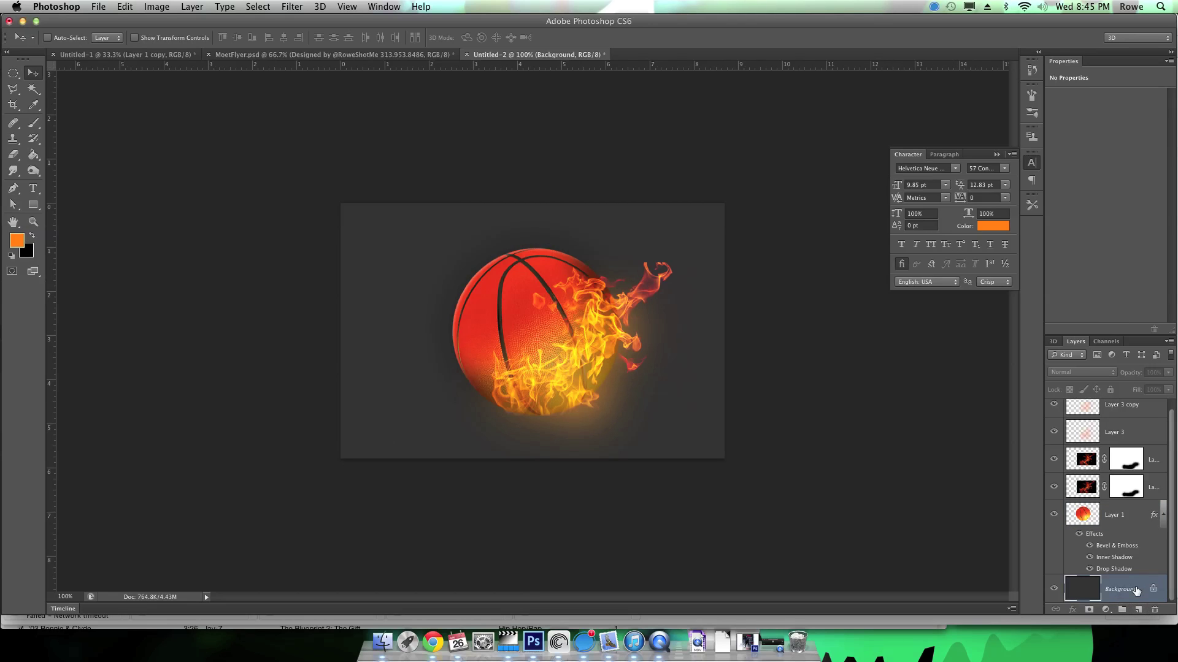
{"action": "double_click", "coordinate": [1134, 588]}
{"action": "key", "text": "Return"}
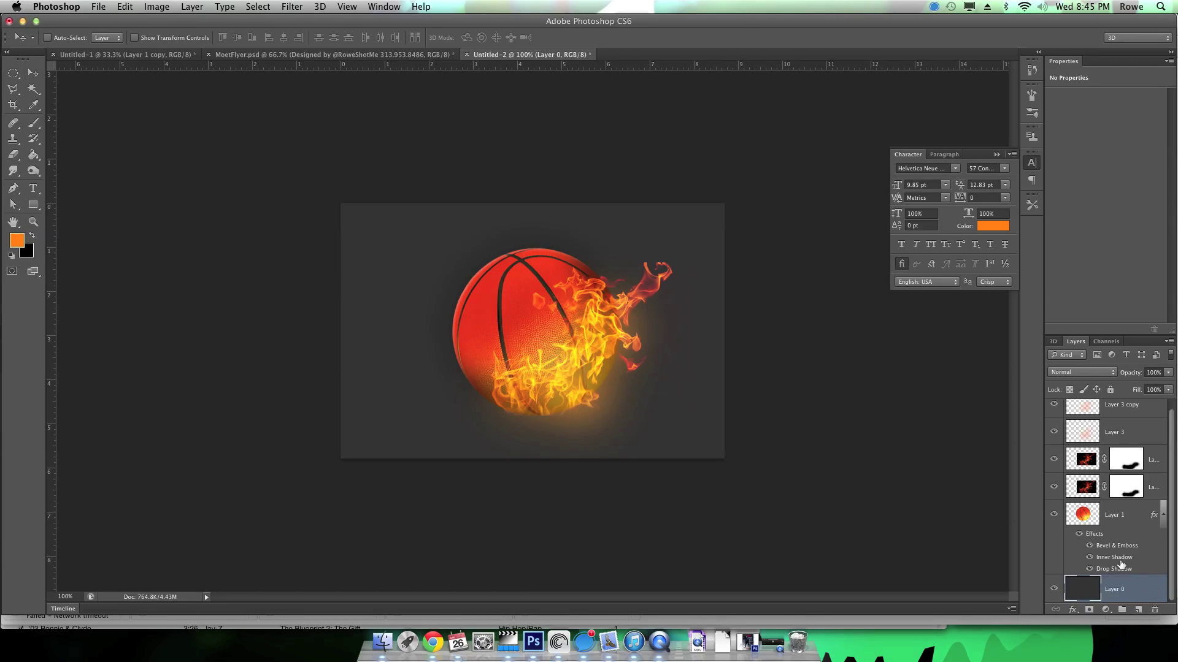
Step: Give Layer 0 a reversed radial Gradient Overlay with the glow nudged down-right
{"action": "double_click", "coordinate": [1135, 589]}
{"action": "left_click", "coordinate": [882, 244]}
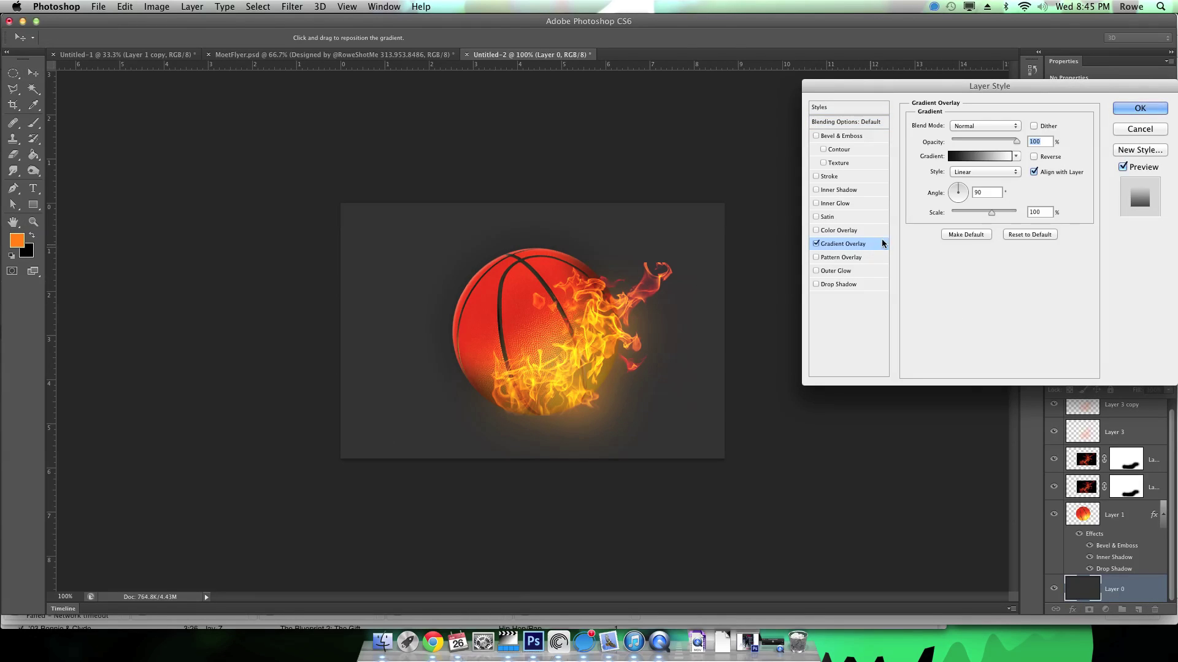
{"action": "left_click", "coordinate": [998, 173]}
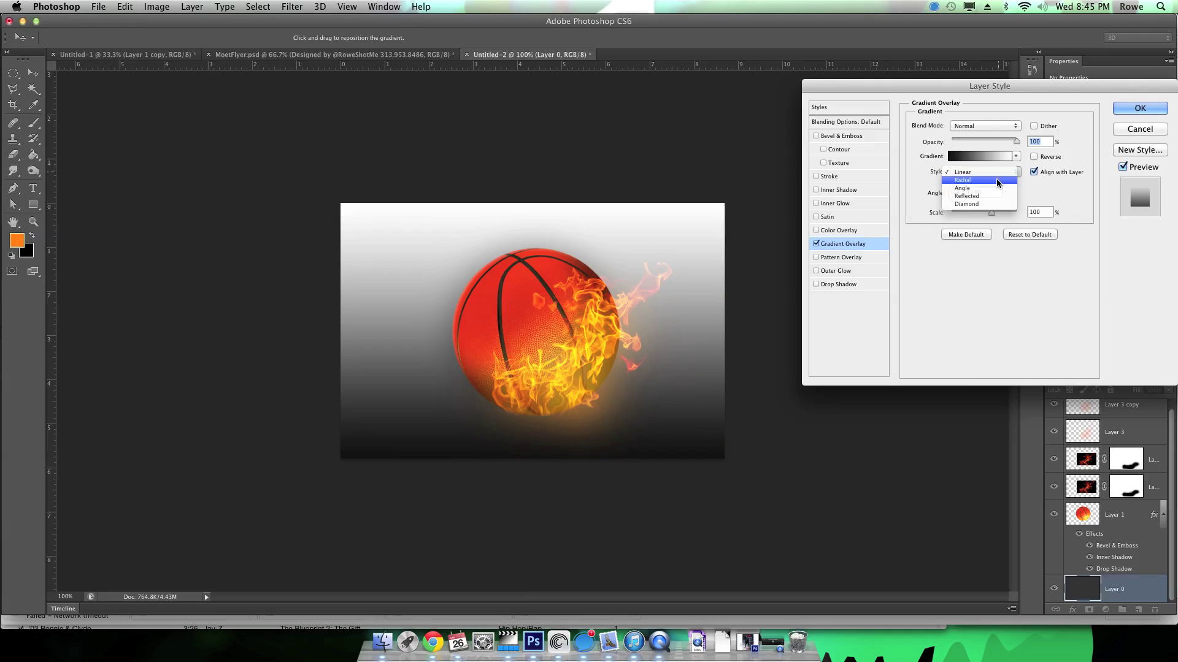
{"action": "left_click", "coordinate": [996, 182]}
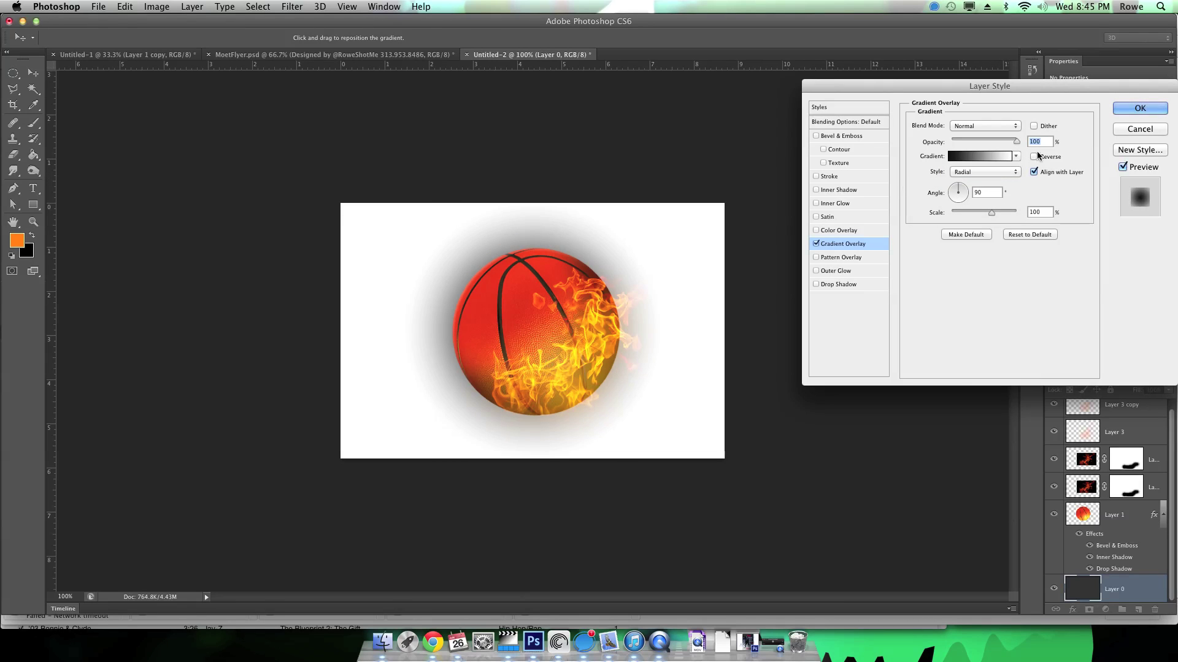
{"action": "left_click", "coordinate": [1034, 156]}
{"action": "left_click_drag", "start_coordinate": [631, 232], "coordinate": [641, 241]}
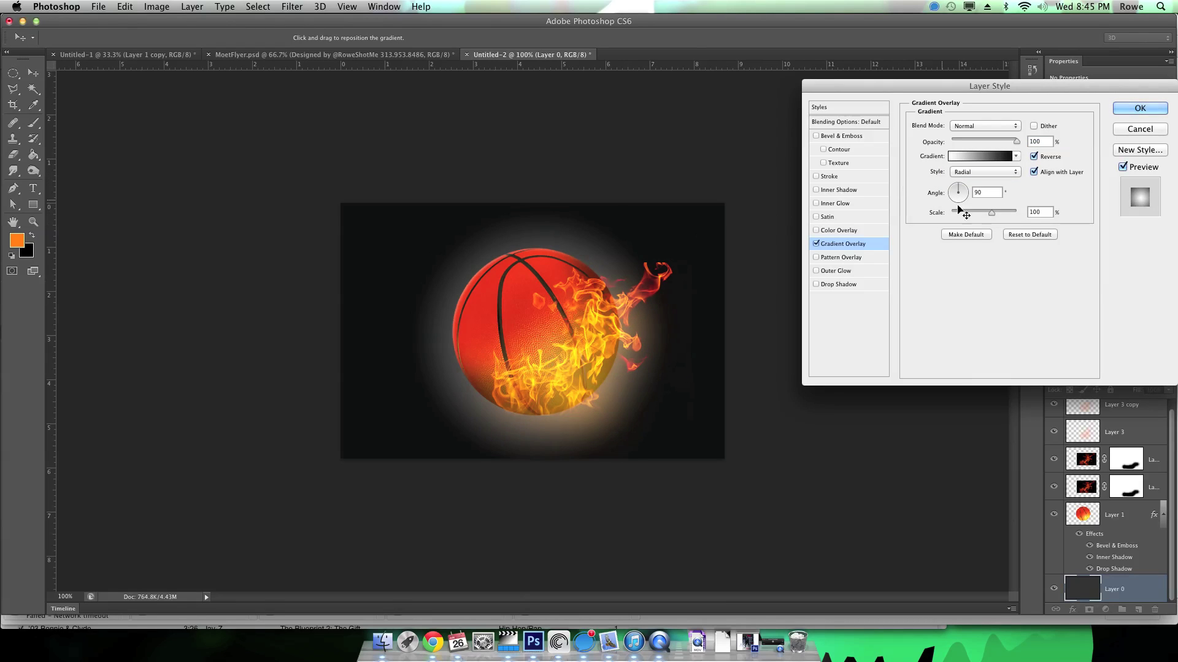
Step: Set the gradient overlay scale to 150% and opacity to 39%, then apply it
{"action": "left_click", "coordinate": [1015, 212]}
{"action": "left_click", "coordinate": [999, 141]}
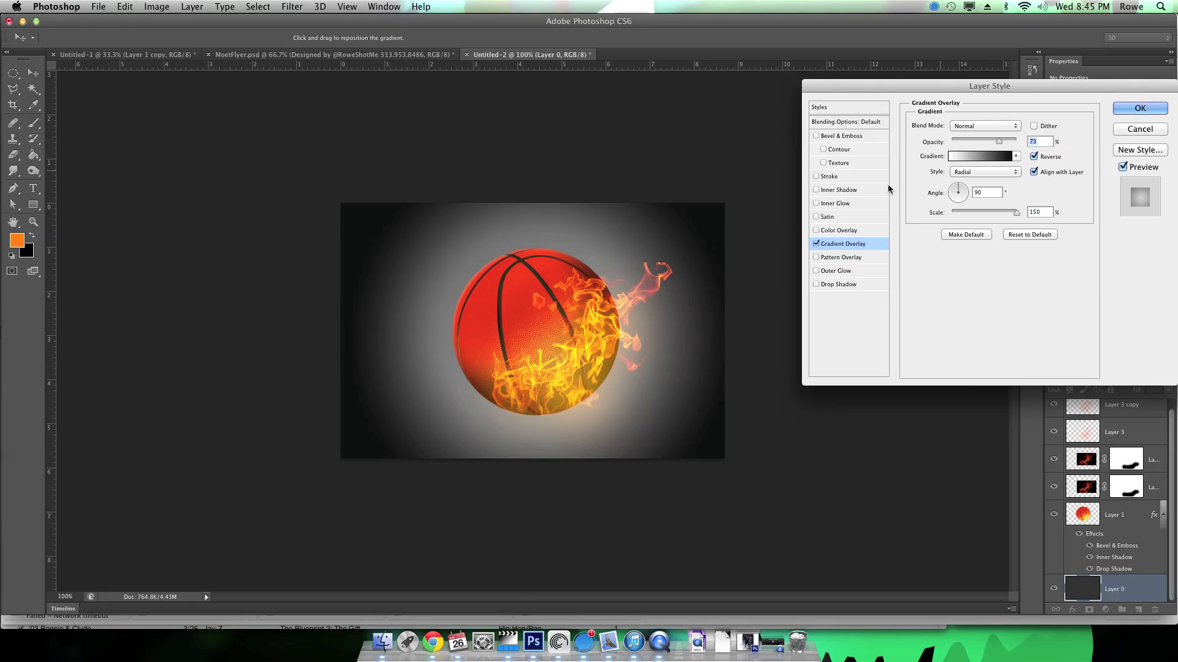
{"action": "left_click_drag", "start_coordinate": [999, 141], "coordinate": [997, 141]}
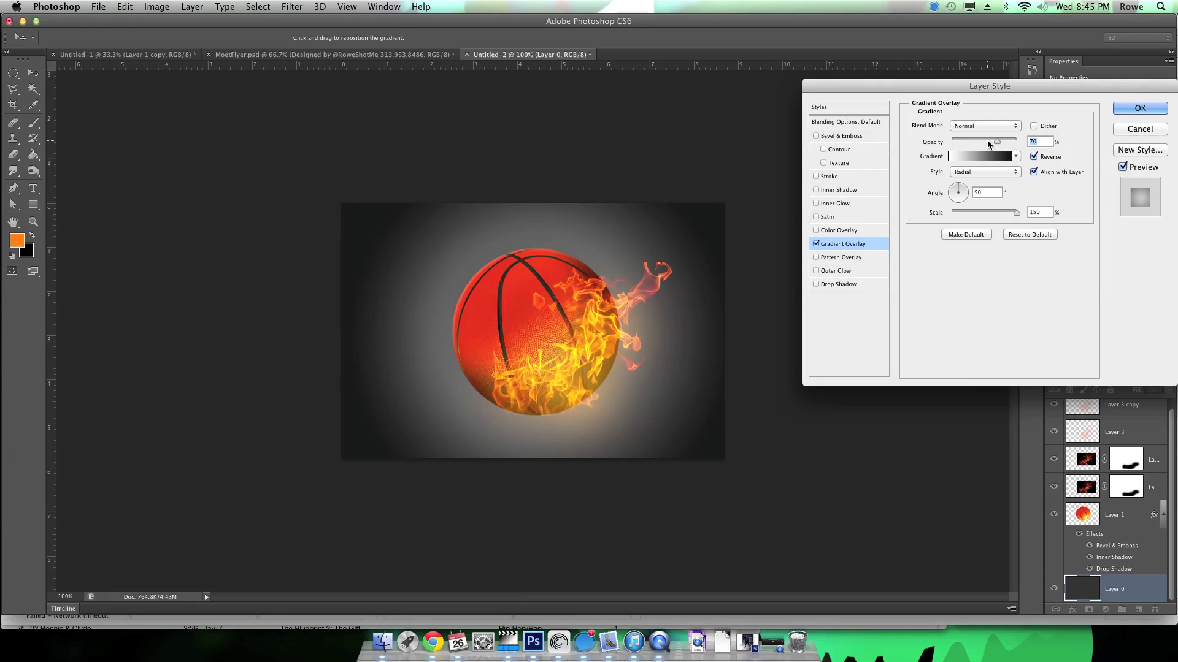
{"action": "left_click", "coordinate": [989, 142]}
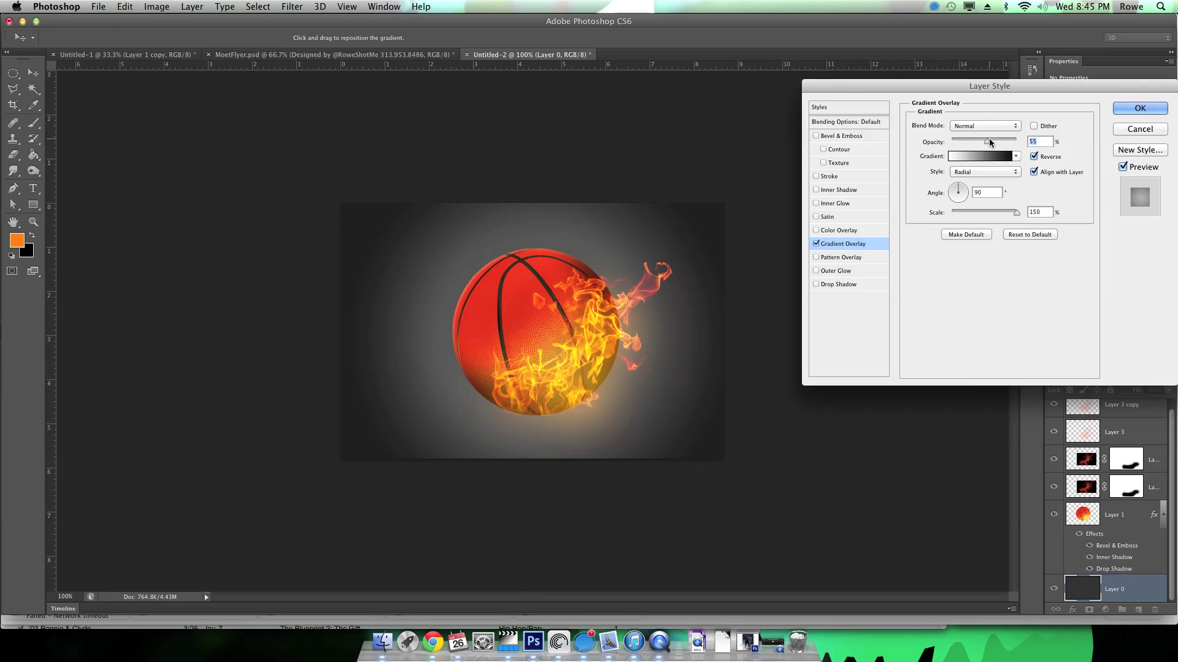
{"action": "left_click_drag", "start_coordinate": [989, 142], "coordinate": [977, 142]}
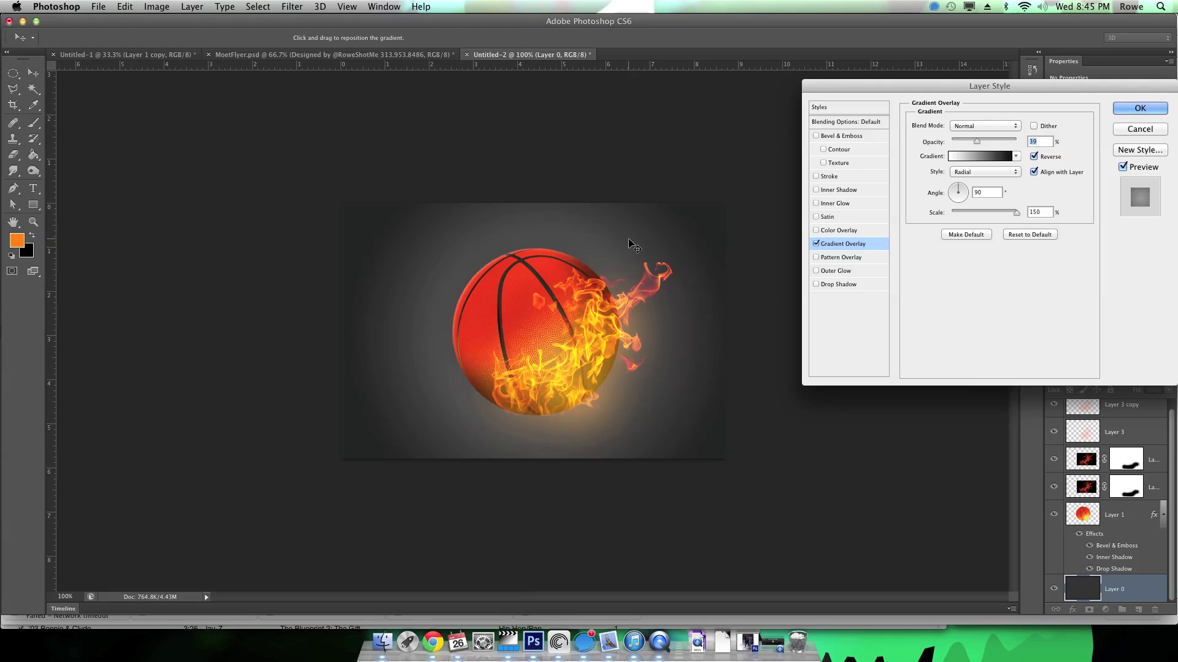
{"action": "key", "text": "Return"}
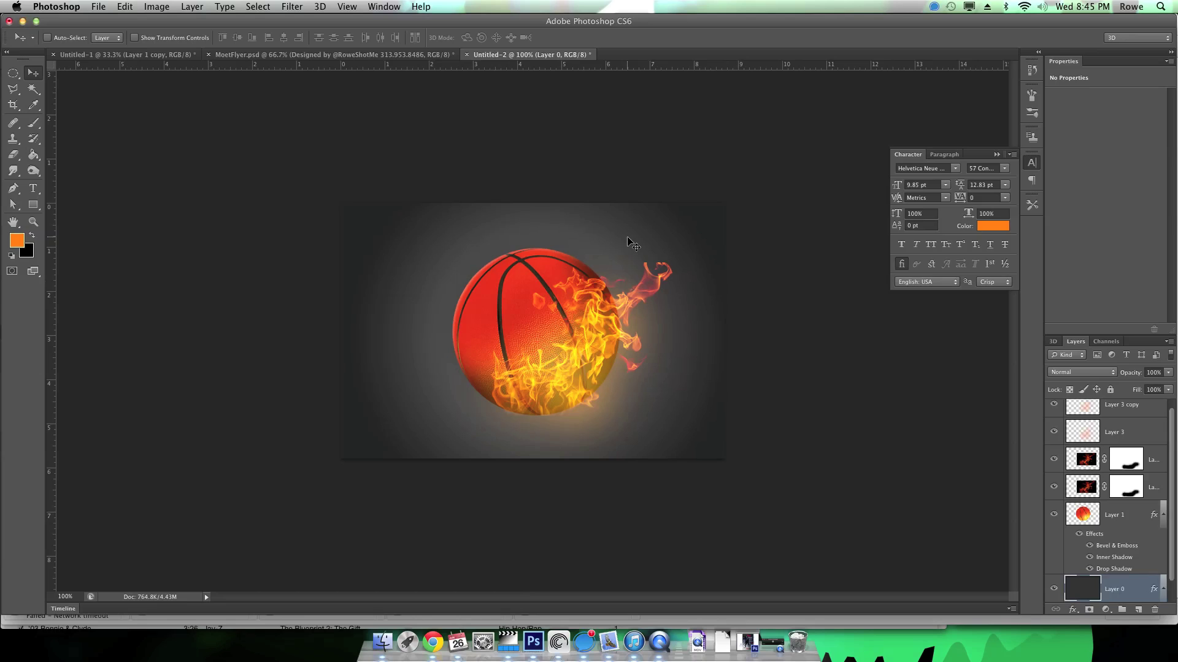
Step: Duplicate the upper flame layer and desaturate the copy
{"action": "left_click", "coordinate": [1163, 457]}
{"action": "key", "text": "super+j"}
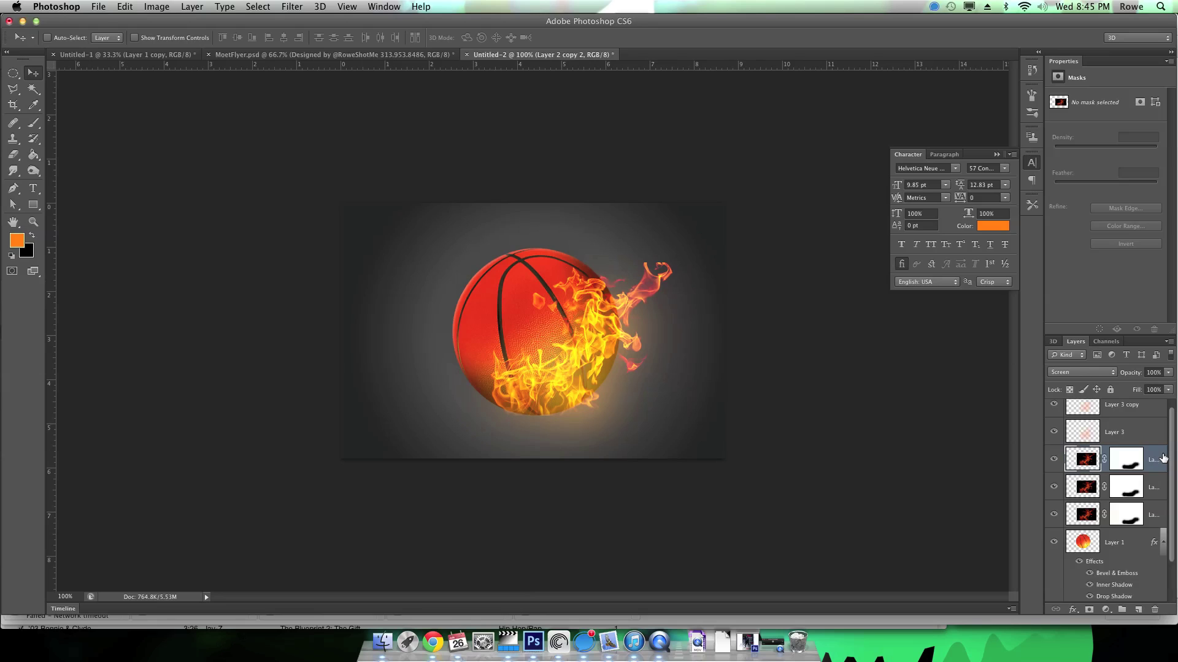
{"action": "key", "text": "super+shift+u"}
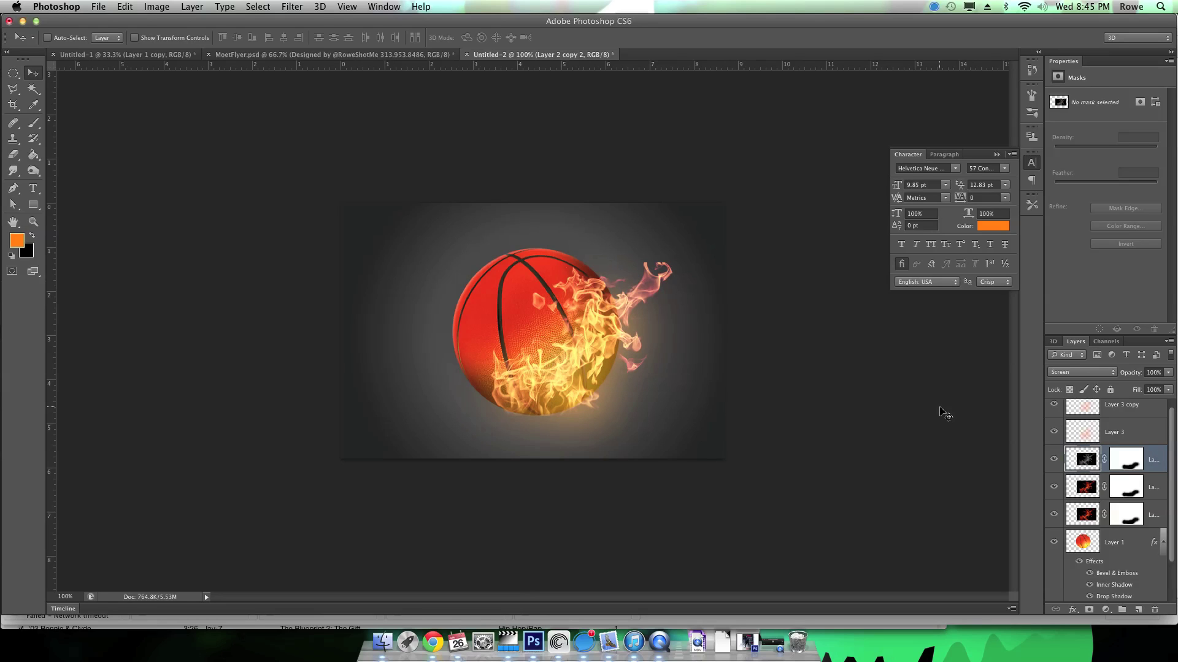
Step: Apply a Wave distortion to the copy, fade it to about 37% opacity, and move it beside the ball
{"action": "left_click", "coordinate": [292, 7]}
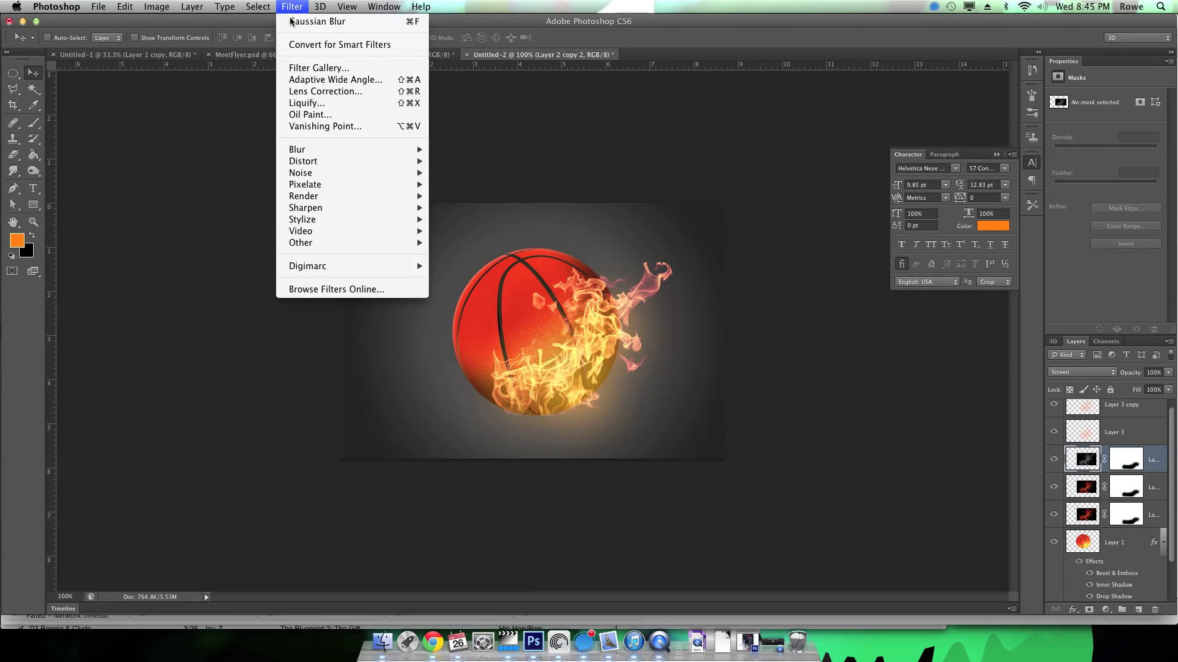
{"action": "mouse_move", "coordinate": [343, 150]}
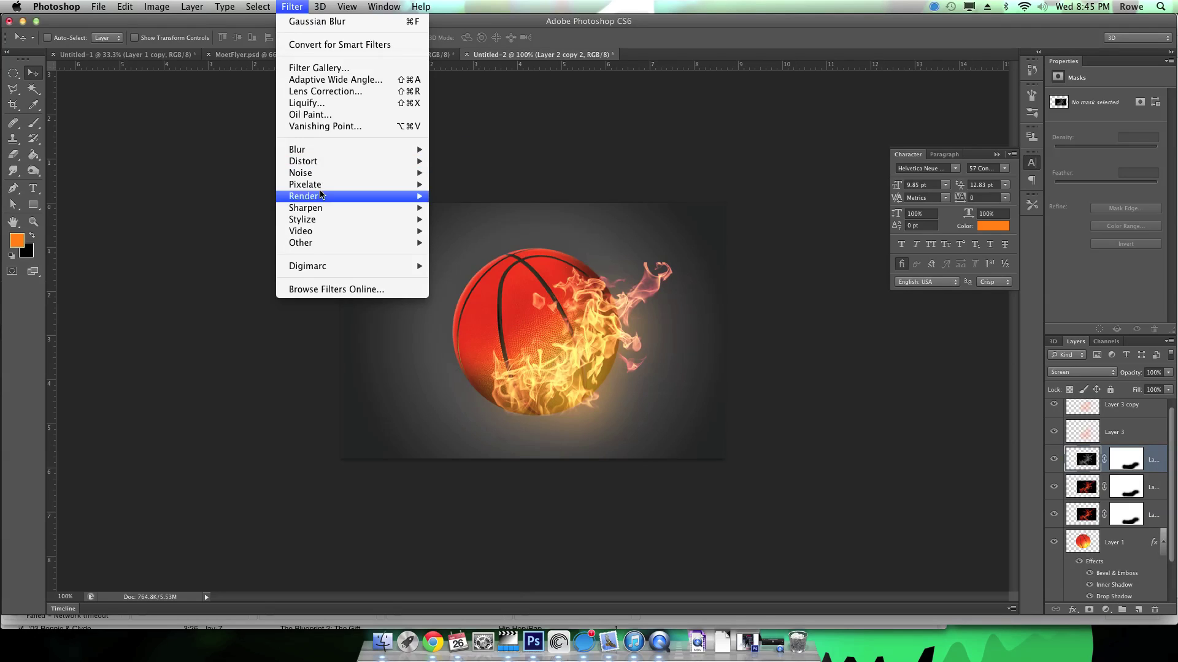
{"action": "mouse_move", "coordinate": [338, 185]}
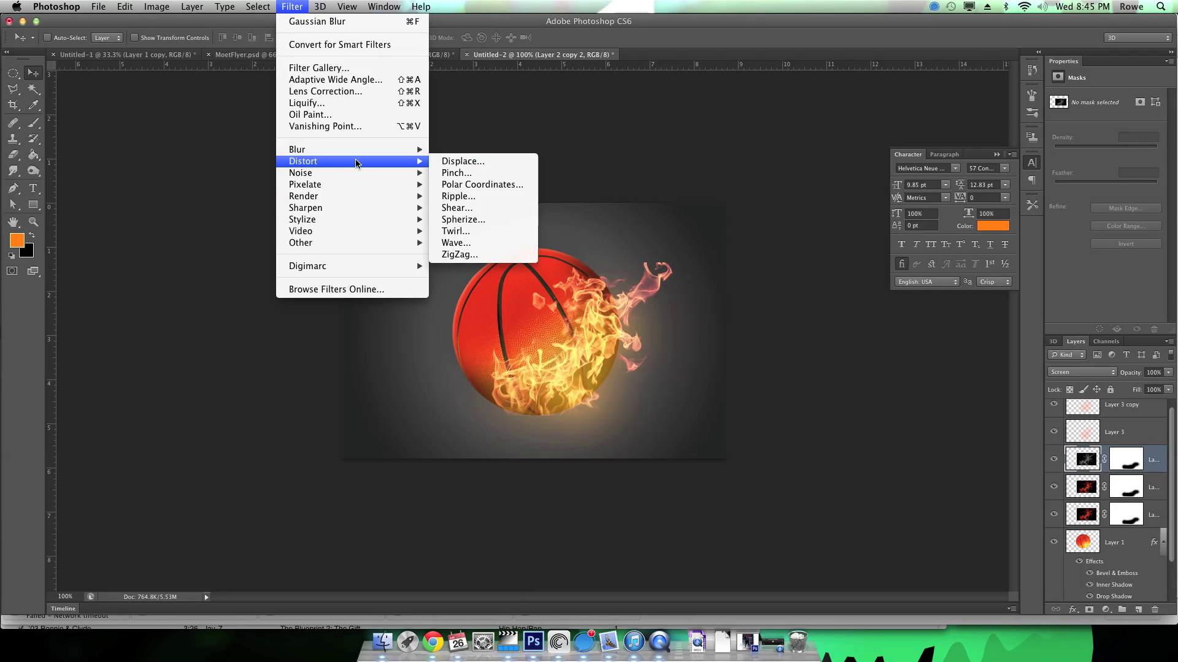
{"action": "left_click", "coordinate": [506, 124]}
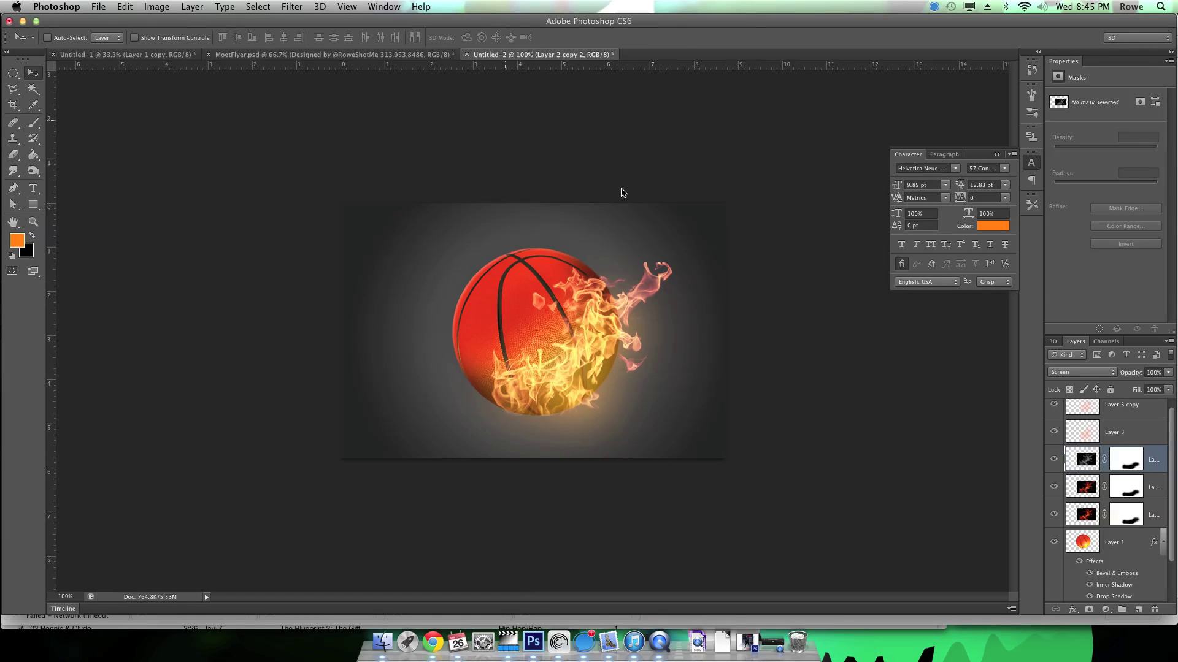
{"action": "left_click", "coordinate": [384, 151]}
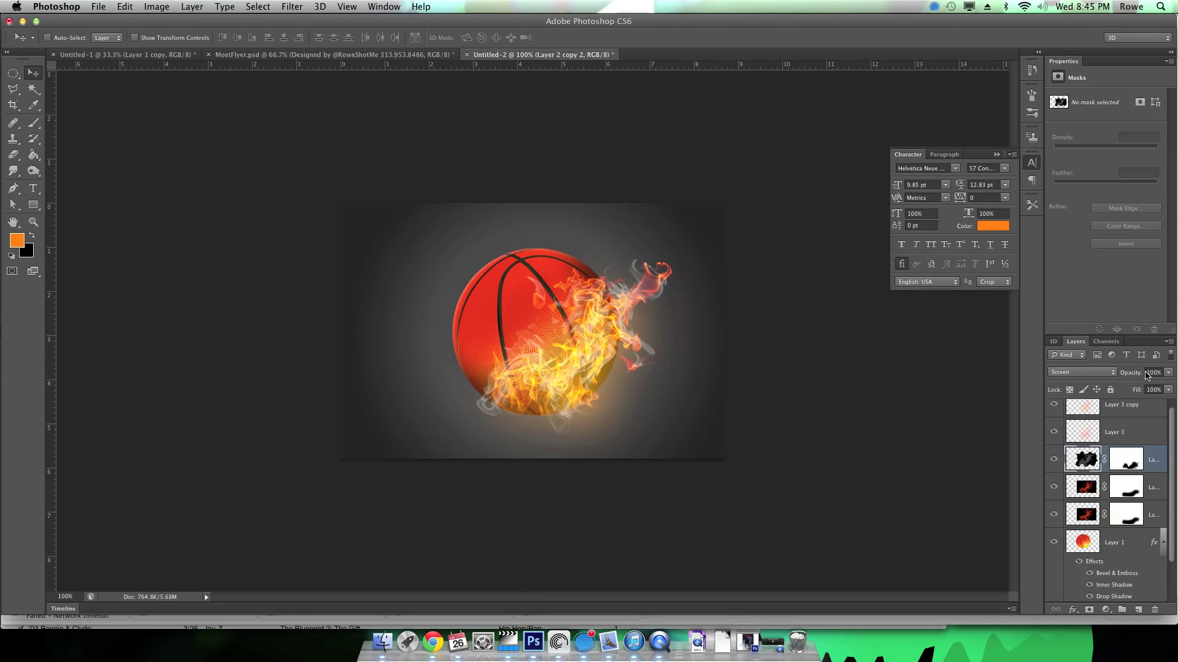
{"action": "left_click_drag", "start_coordinate": [1134, 373], "coordinate": [1087, 379]}
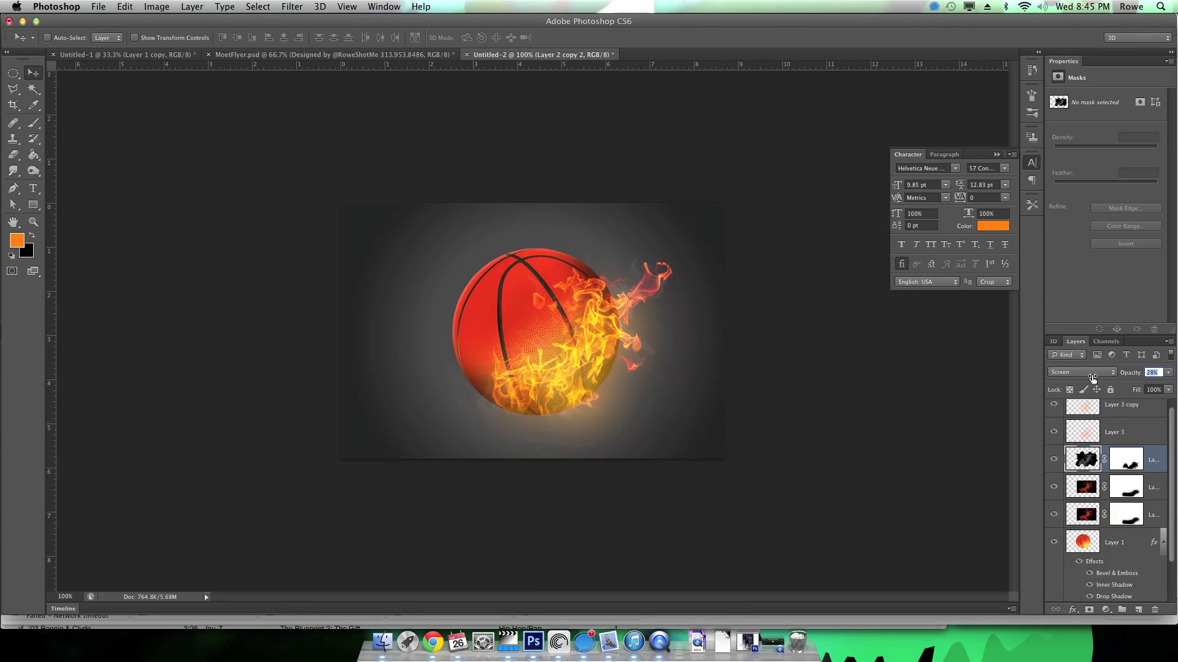
{"action": "left_click_drag", "start_coordinate": [706, 373], "coordinate": [720, 379]}
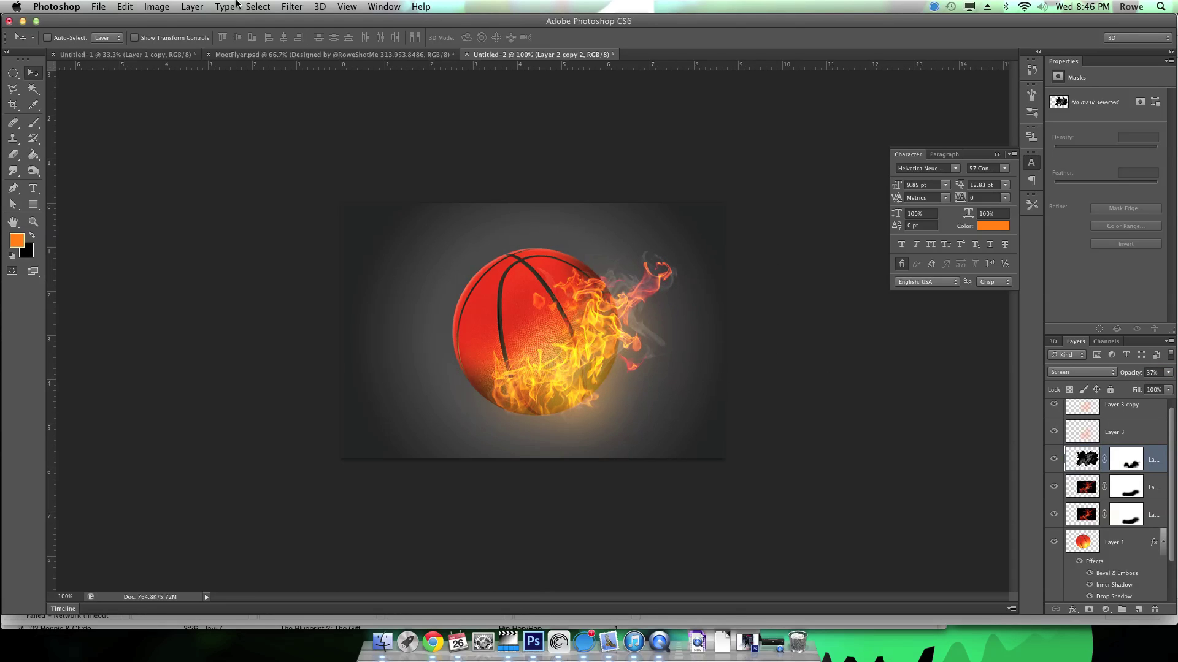
Step: Set up a Gaussian Blur on the smoky flame copy with radius reduced to about 2.7 pixels
{"action": "left_click", "coordinate": [270, 6]}
{"action": "mouse_move", "coordinate": [292, 6]}
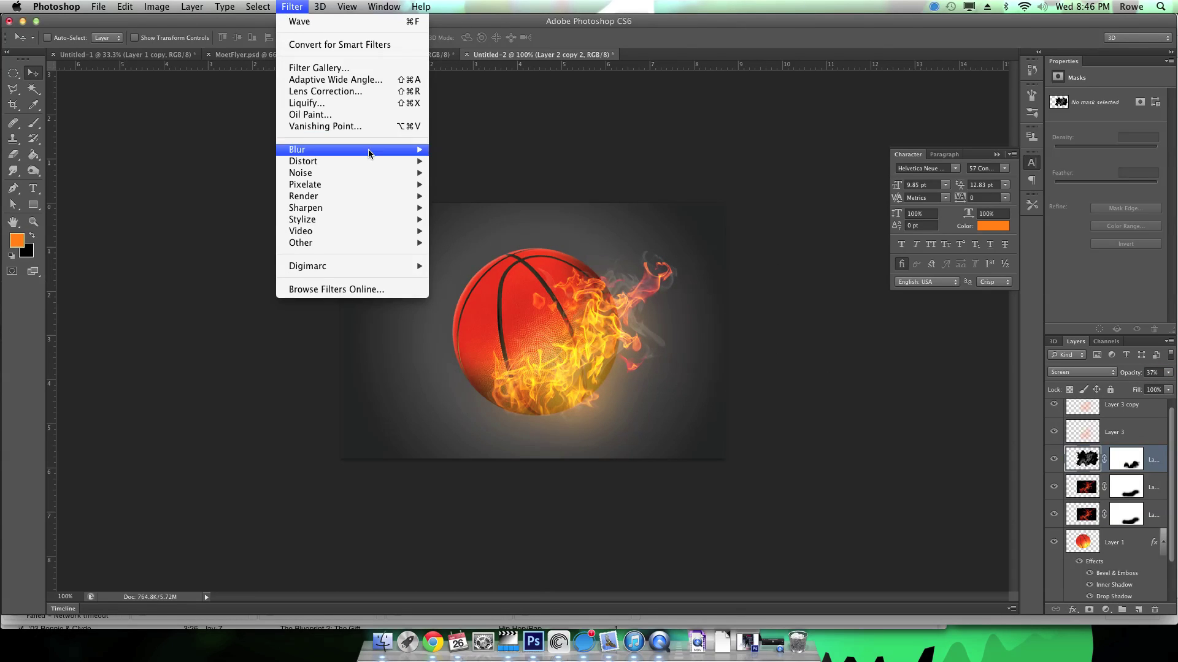
{"action": "mouse_move", "coordinate": [370, 153]}
{"action": "left_click", "coordinate": [475, 243]}
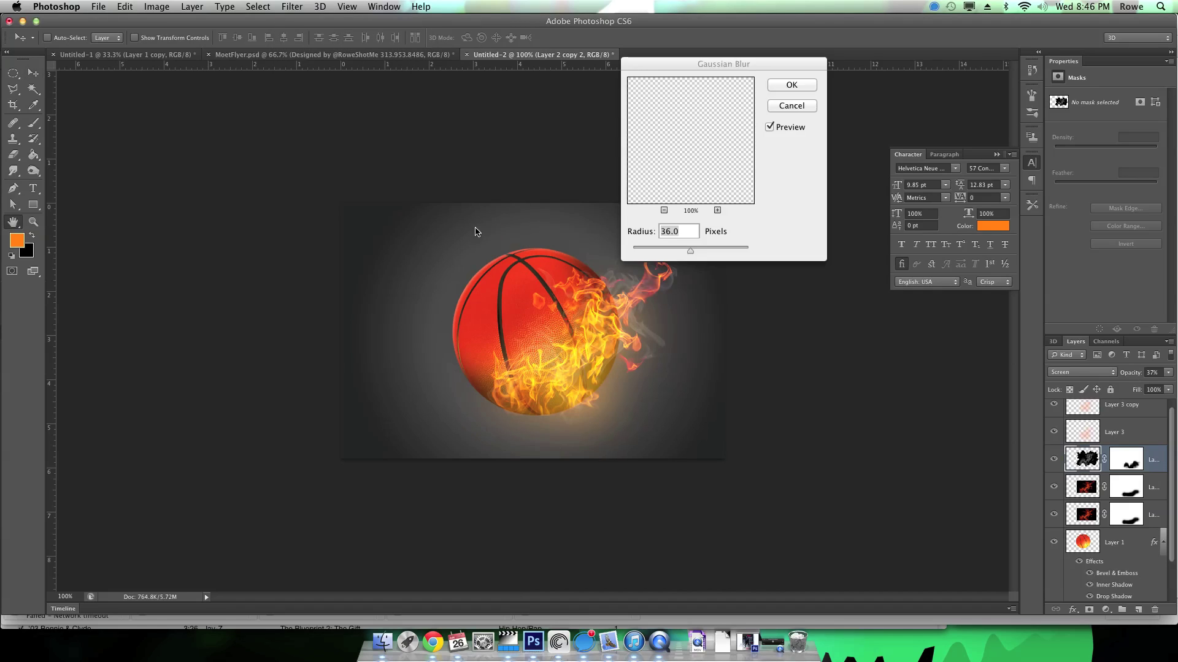
{"action": "left_click_drag", "start_coordinate": [736, 64], "coordinate": [838, 60]}
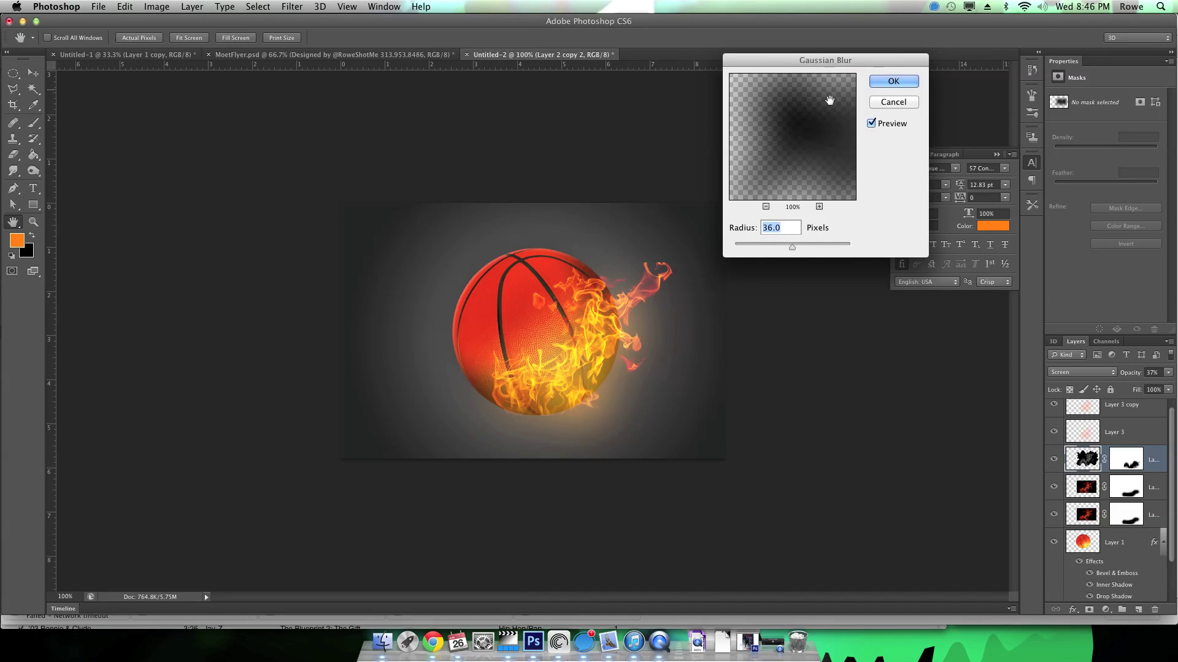
{"action": "left_click_drag", "start_coordinate": [794, 244], "coordinate": [749, 242]}
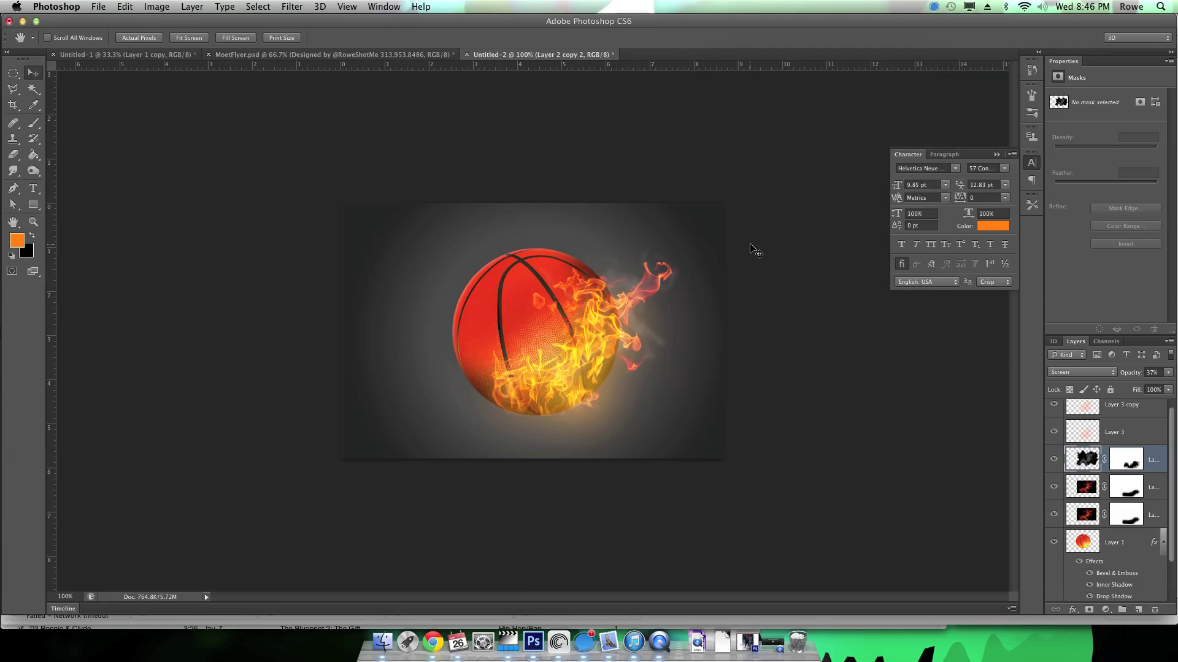
Step: Apply the 2.7 px Gaussian blur, review the layer stack, and switch to QuickTime Player
{"action": "key", "text": "Return"}
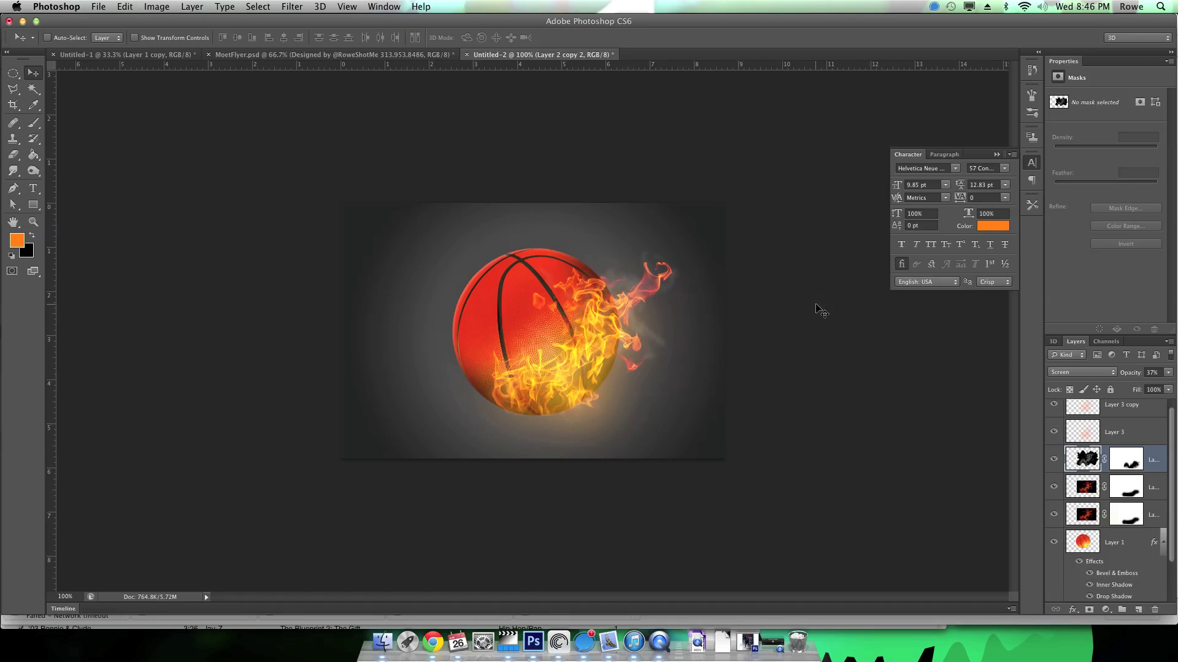
{"action": "scroll", "coordinate": [1098, 557], "scroll_direction": "down", "scroll_amount": 3}
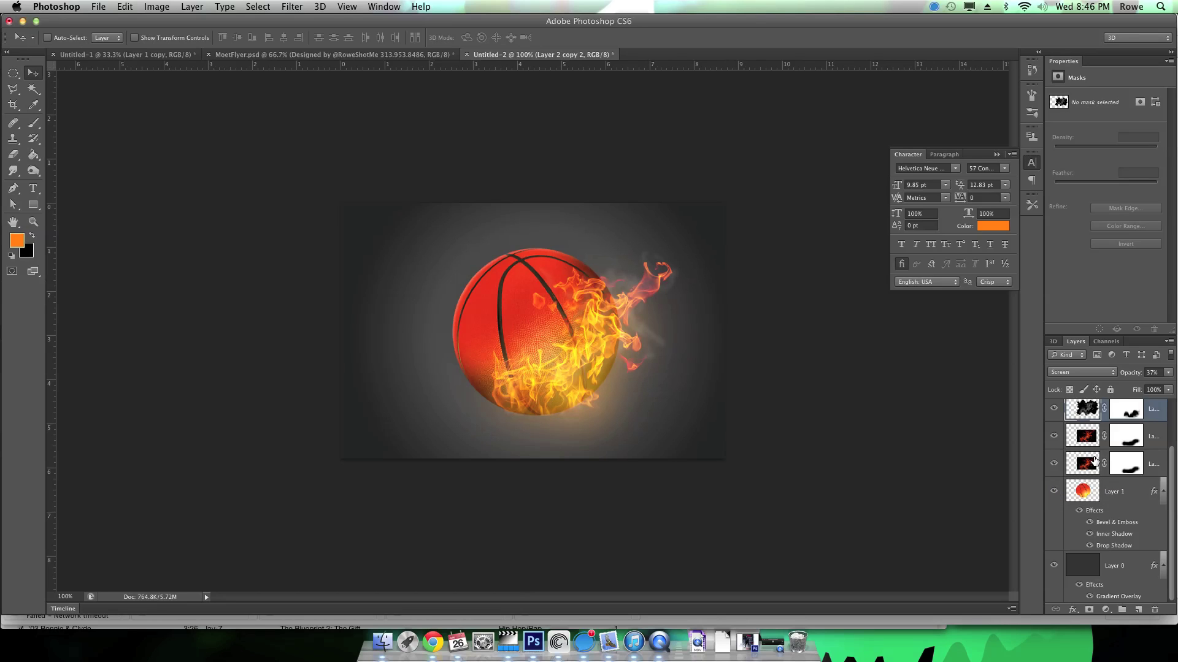
{"action": "scroll", "coordinate": [1094, 461], "scroll_direction": "up", "scroll_amount": 3}
{"action": "scroll", "coordinate": [1101, 561], "scroll_direction": "down", "scroll_amount": 2}
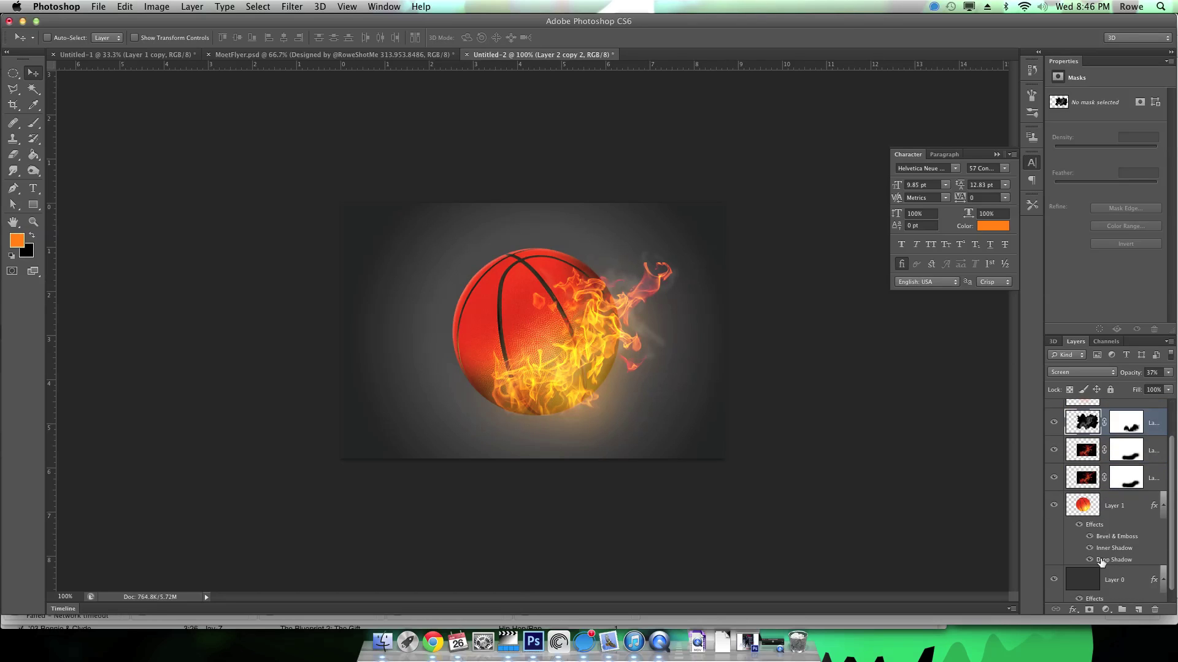
{"action": "scroll", "coordinate": [1089, 537], "scroll_direction": "up", "scroll_amount": 1}
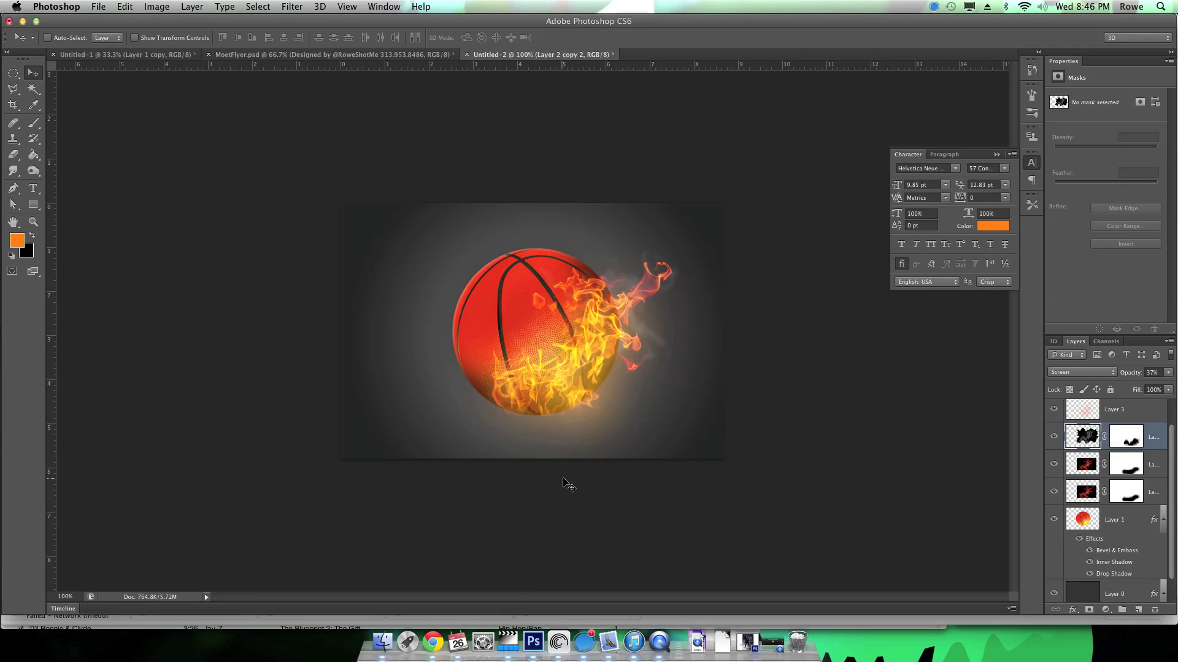
{"action": "left_click", "coordinate": [660, 642]}
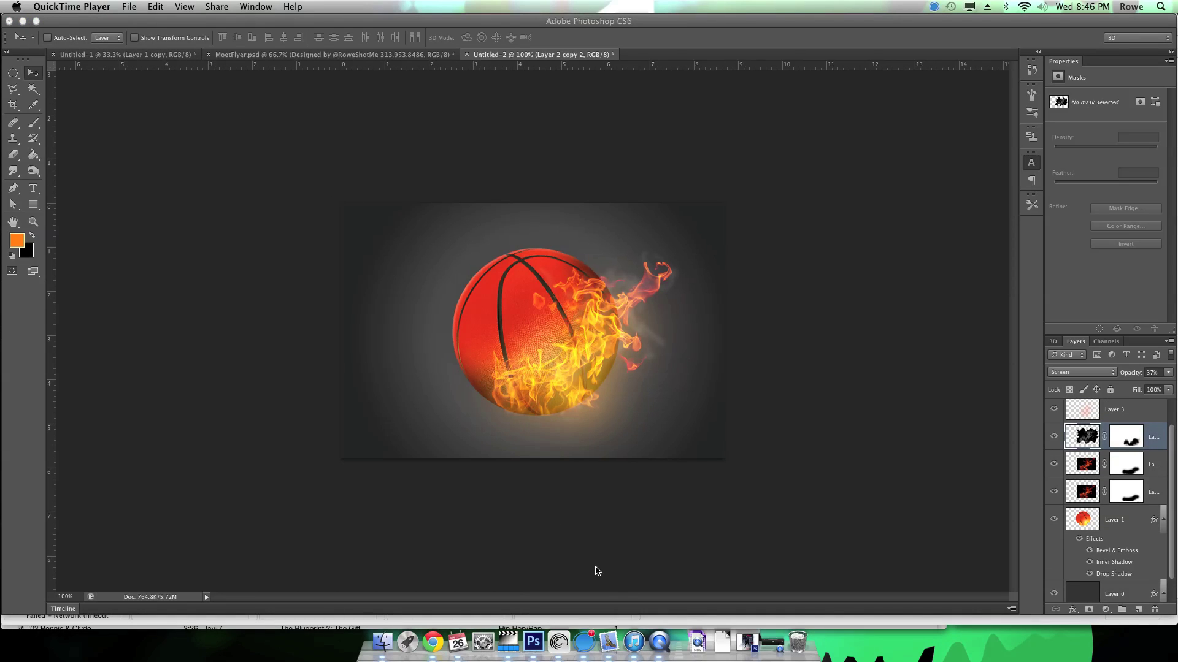